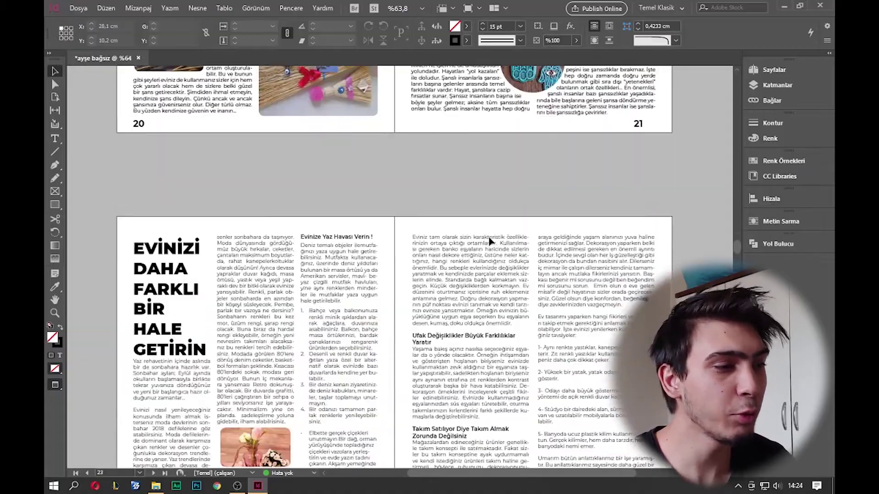
# Step: Look through the finished magazine's spreads from page 22 to the back cover, examining the text and image layouts
pyautogui.scroll(-20, 485, 234)
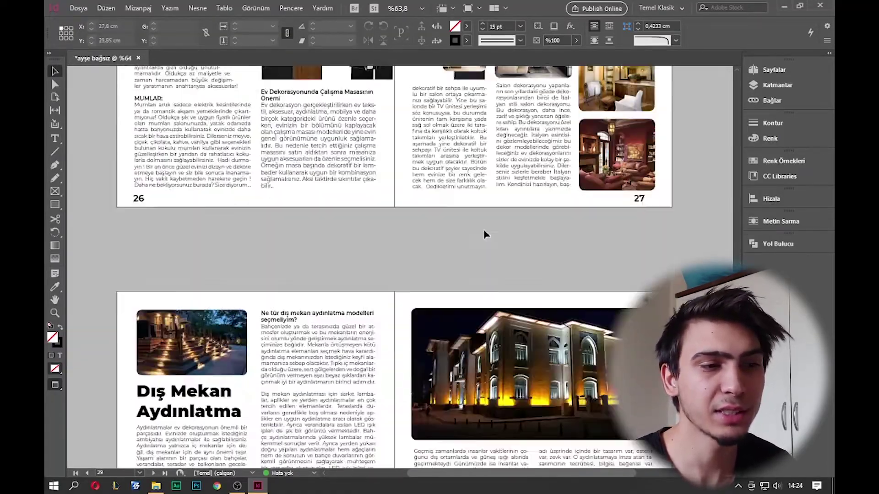
pyautogui.scroll(-20, 660, 280)
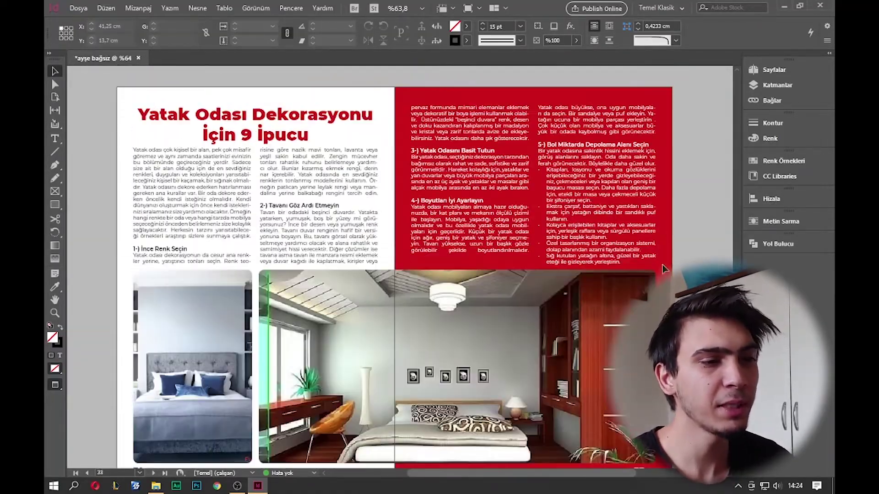
pyautogui.scroll(-20, 650, 270)
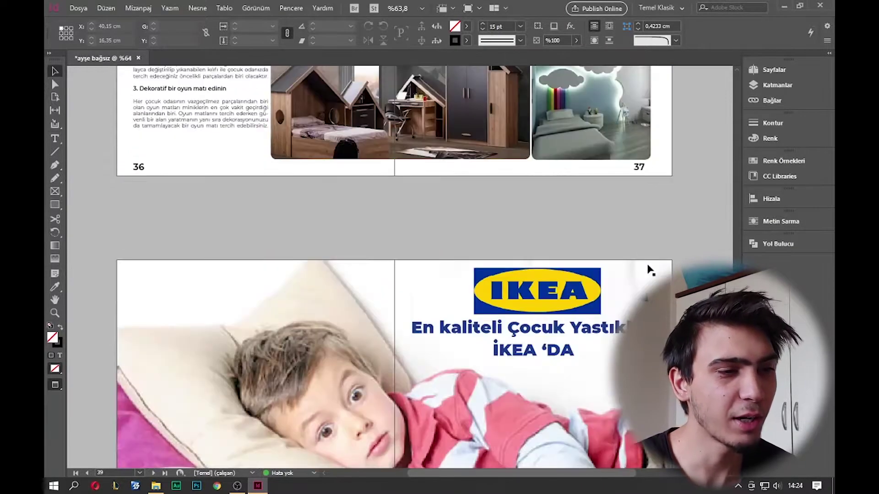
pyautogui.scroll(-3, 650, 270)
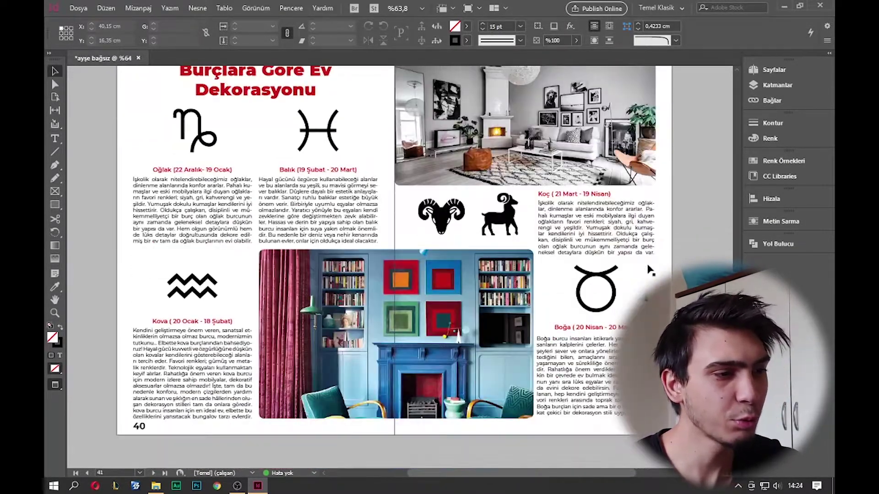
pyautogui.scroll(1, 649, 271)
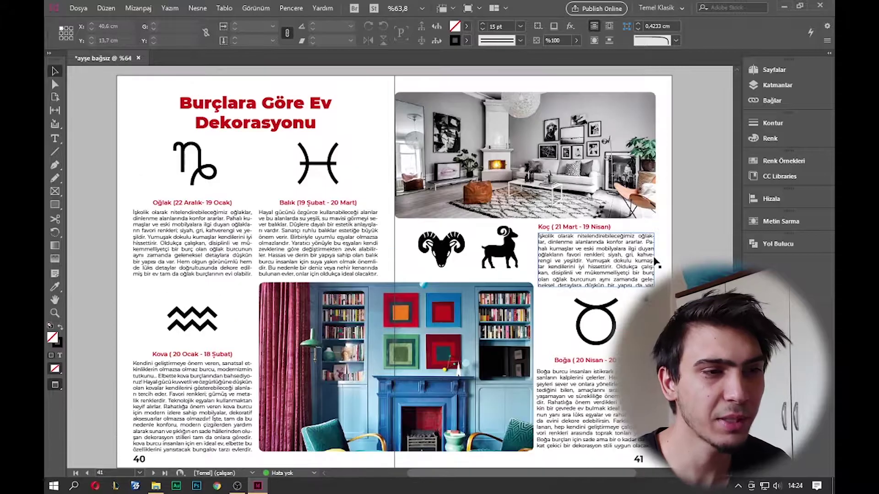
pyautogui.scroll(-13, 652, 268)
pyautogui.scroll(-12, 658, 264)
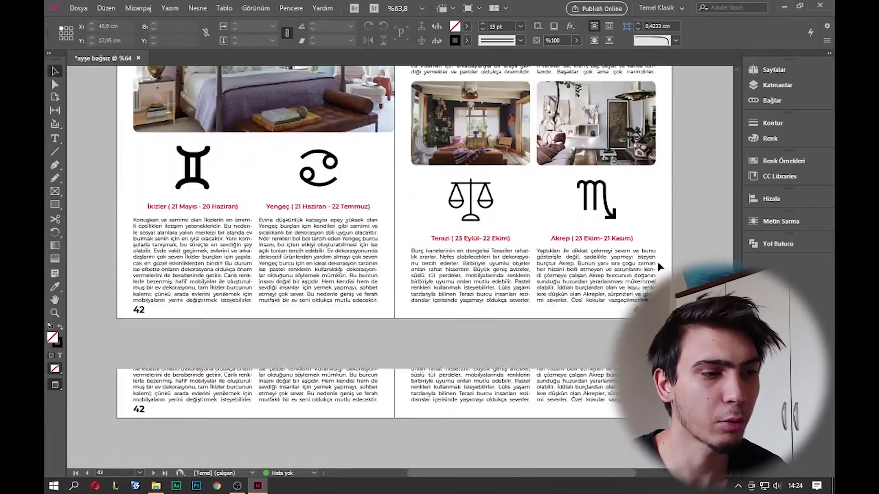
pyautogui.scroll(-18, 657, 264)
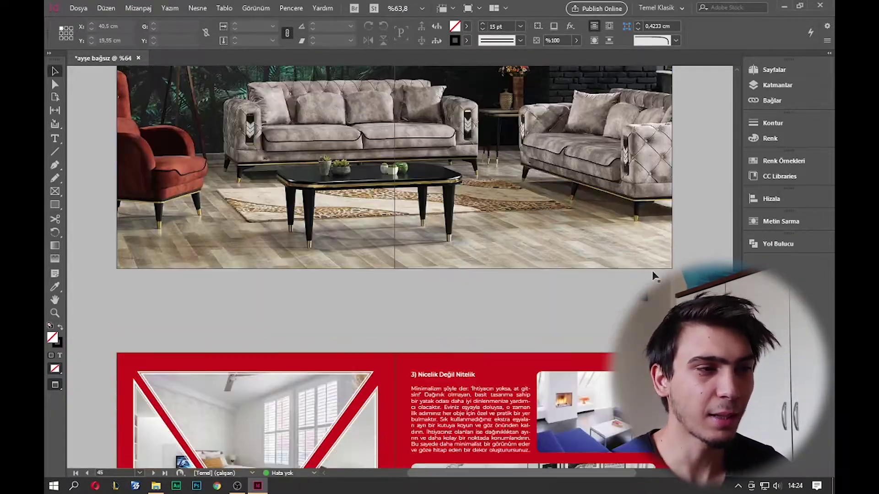
pyautogui.scroll(6, 654, 275)
pyautogui.scroll(-12, 654, 274)
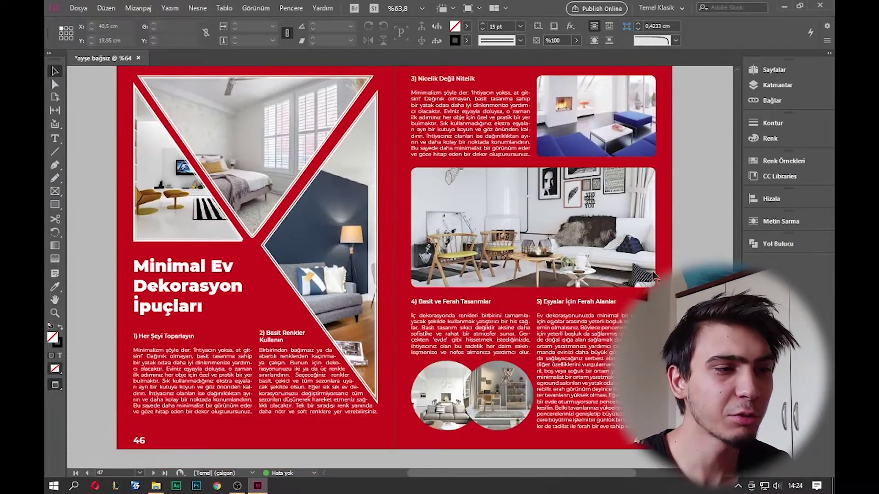
pyautogui.scroll(-3, 654, 275)
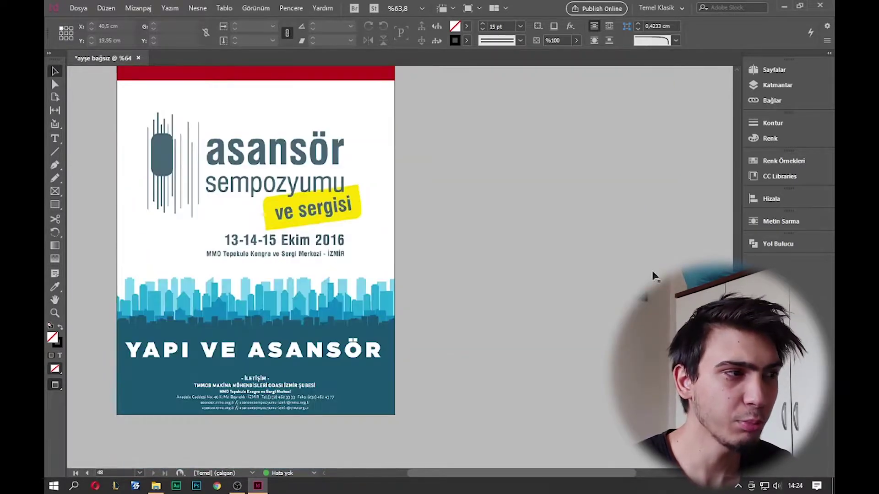
# Step: Close the magazine document without saving its changes
pyautogui.click(139, 58)
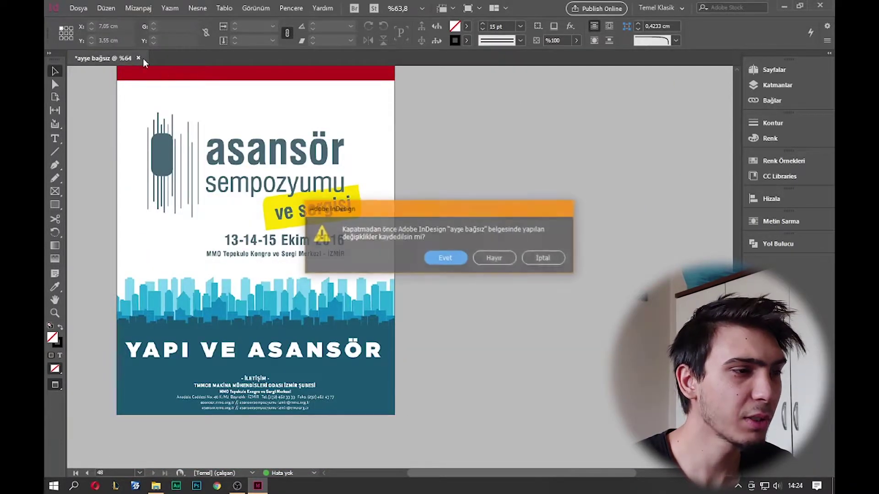
pyautogui.click(487, 256)
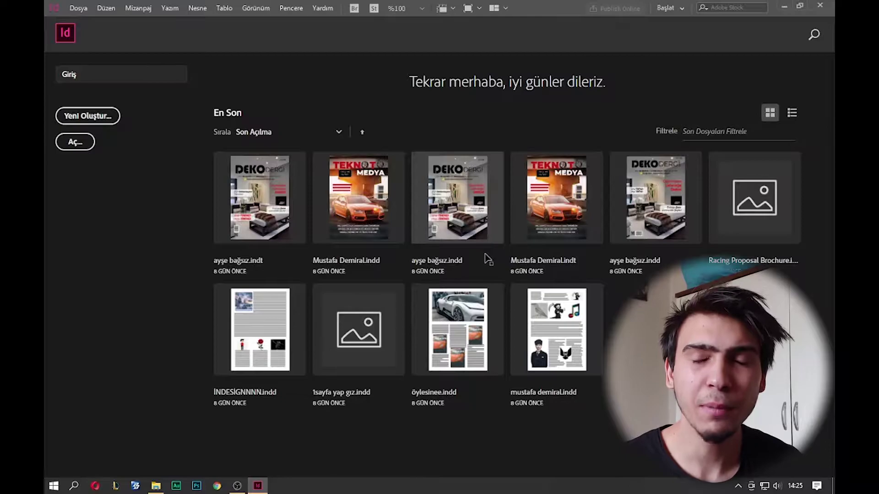
# Step: Start a new document based on the A4 print preset, 210 x 297 mm in portrait orientation
pyautogui.click(79, 115)
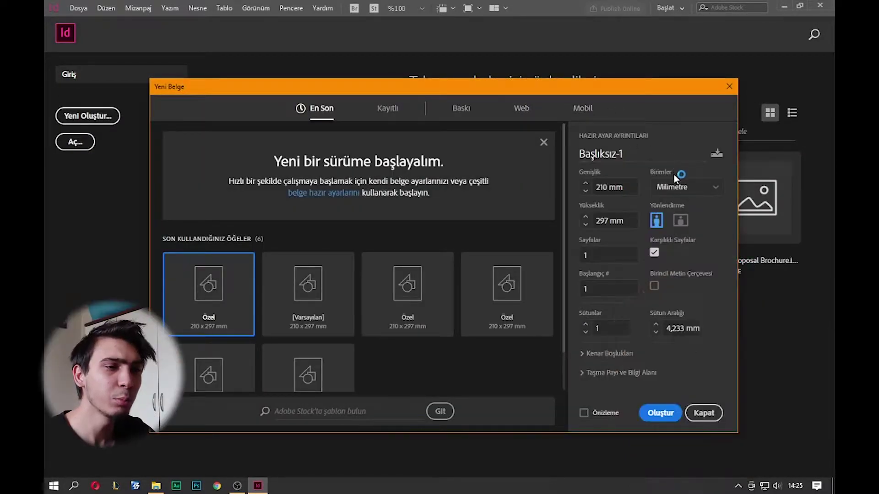
pyautogui.click(687, 188)
pyautogui.click(689, 188)
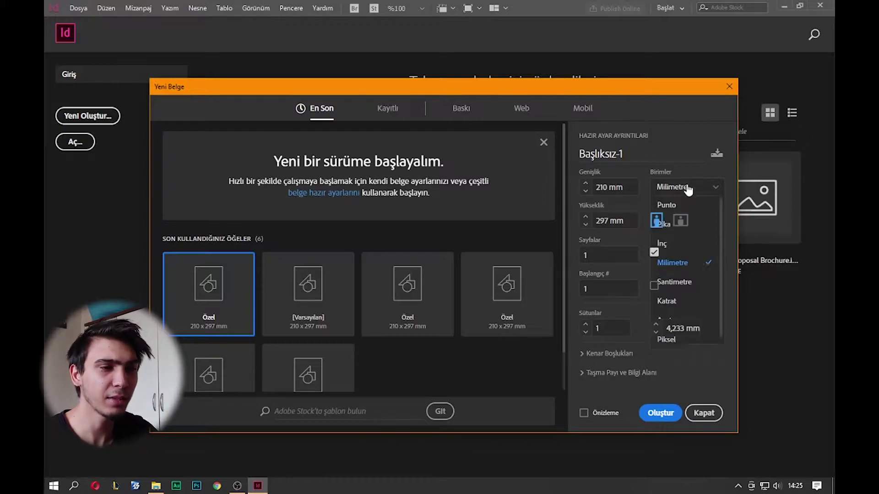
pyautogui.click(587, 191)
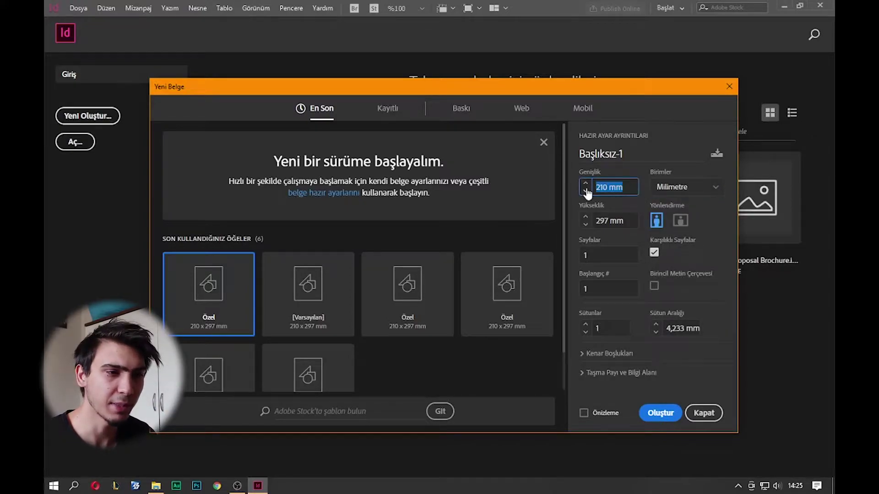
pyautogui.click(686, 189)
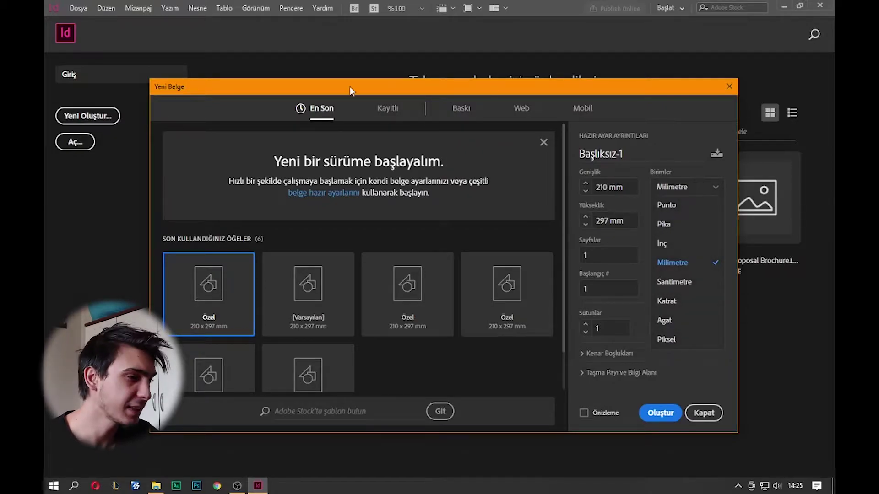
pyautogui.click(470, 114)
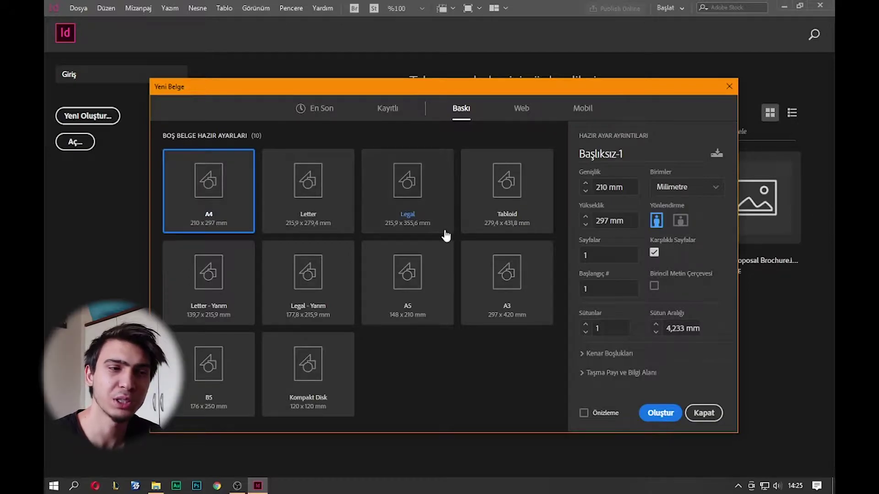
# Step: Set the new document's number of pages to 8, keeping the start number at 1
pyautogui.click(585, 255)
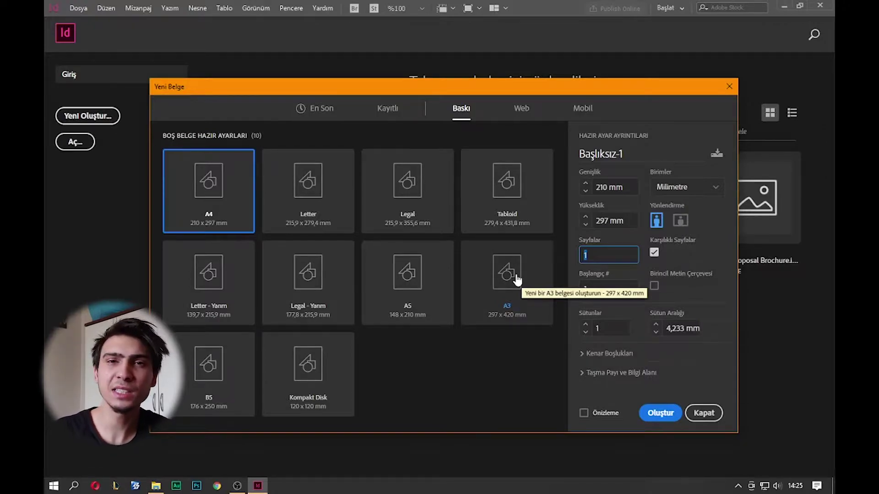
pyautogui.write('8')
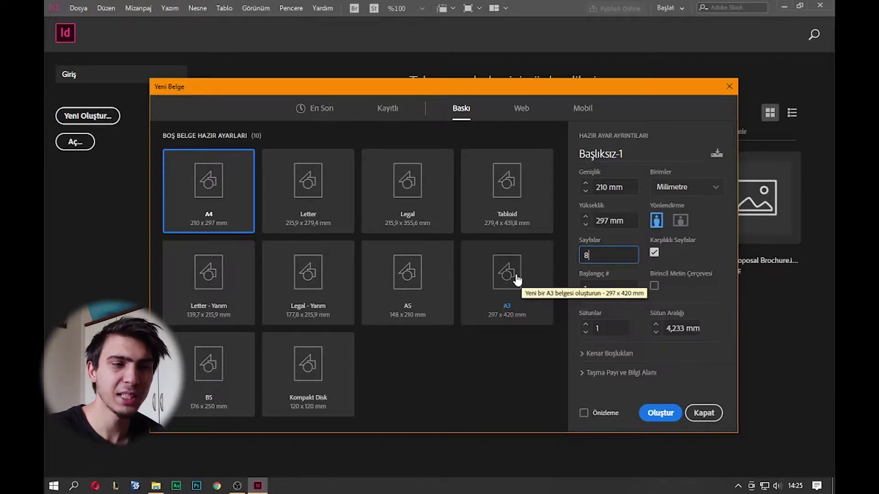
pyautogui.press('BackSpace')
pyautogui.write('4')
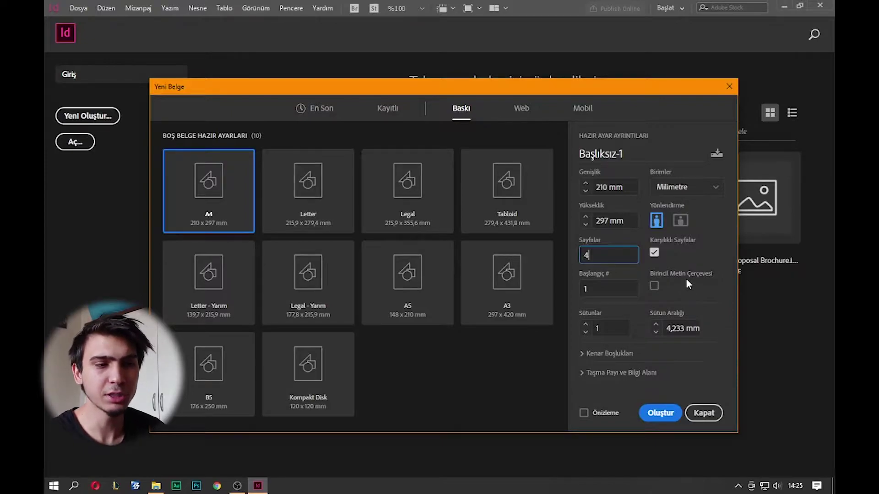
pyautogui.press('BackSpace')
pyautogui.write('8')
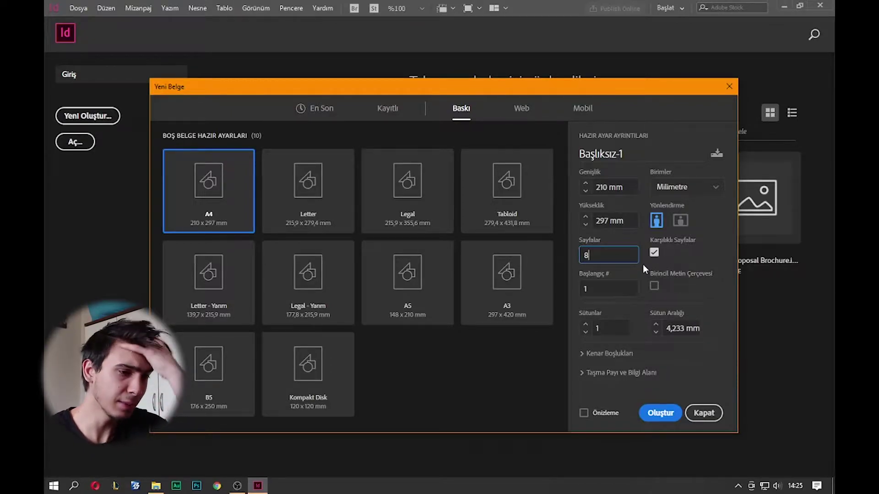
pyautogui.press('Tab')
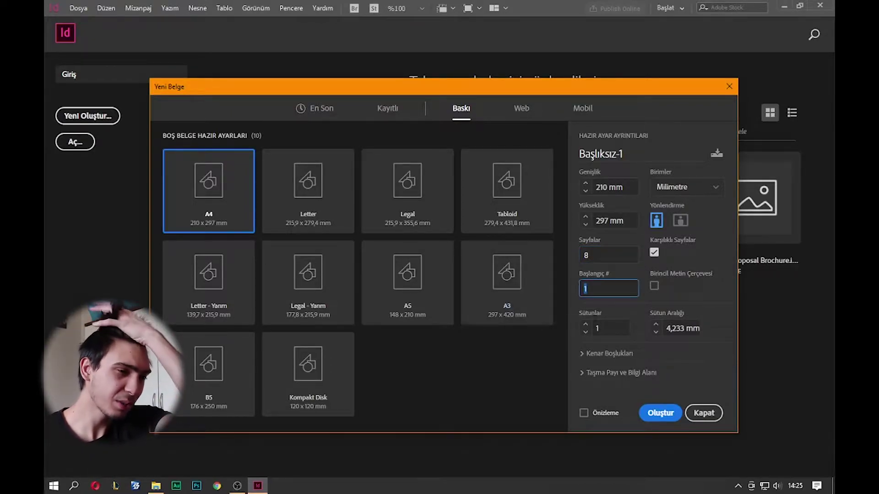
pyautogui.press('Tab')
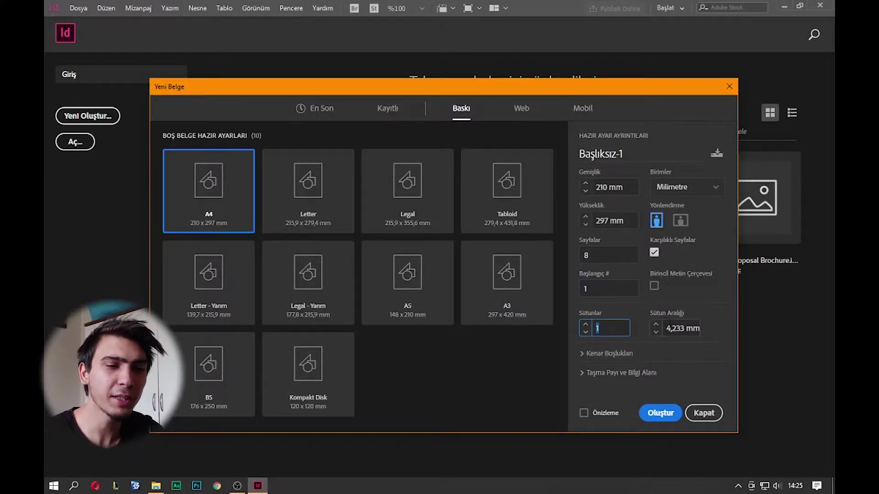
pyautogui.click(597, 288)
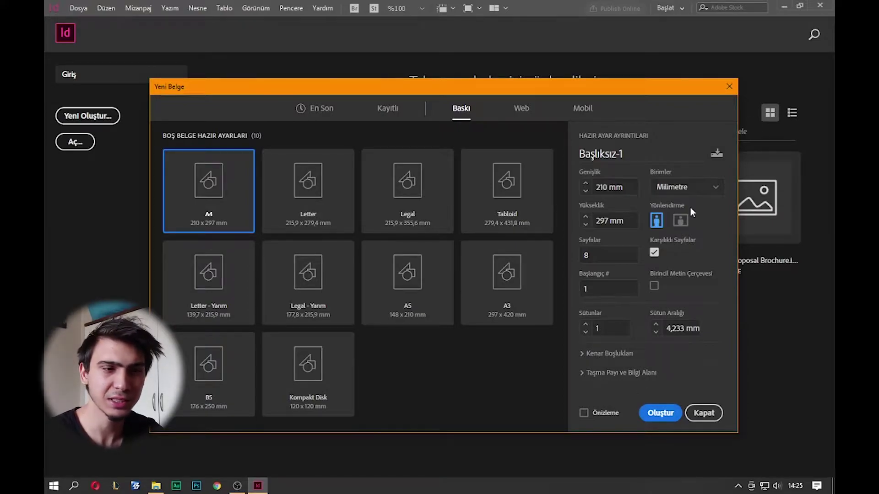
# Step: Switch the measurement units to centimetres and create the document
pyautogui.click(692, 186)
pyautogui.click(684, 284)
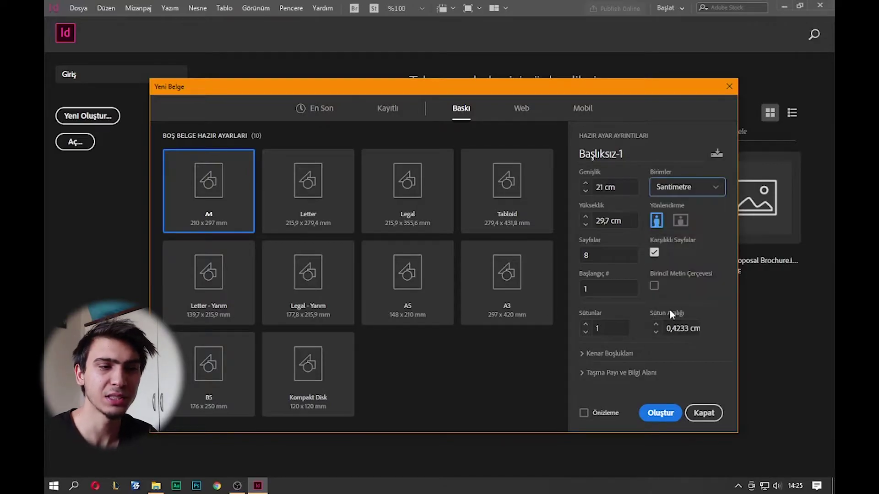
pyautogui.click(664, 414)
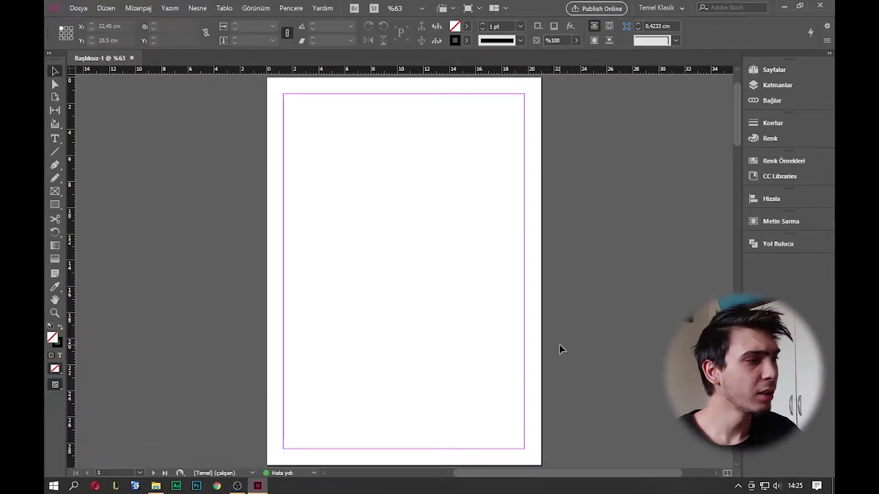
# Step: Hide the rulers and look over the arrangement of the new document's pages, returning to the first page
pyautogui.hotkey('ctrl', 'r')
pyautogui.scroll(-2, 391, 228)
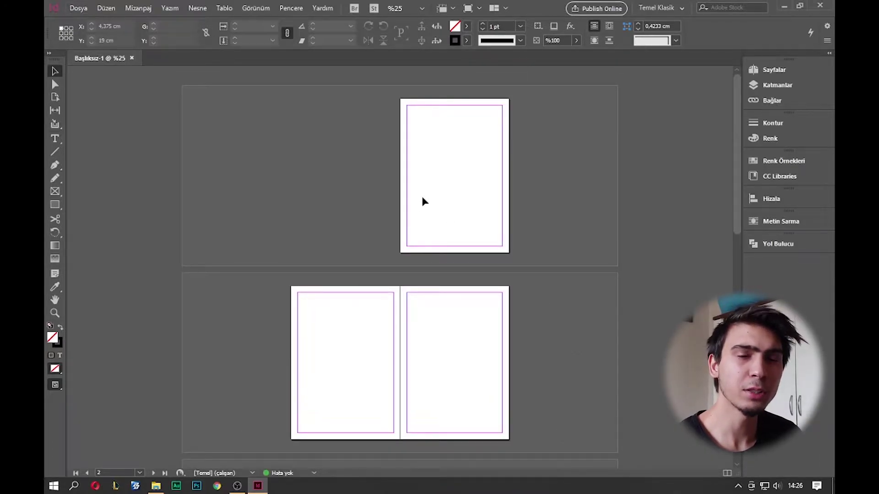
pyautogui.hotkey('ctrl', '-')
pyautogui.hotkey('ctrl', '-')
pyautogui.scroll(8, 399, 253)
pyautogui.scroll(-6, 400, 255)
pyautogui.scroll(3, 401, 254)
pyautogui.scroll(1, 401, 255)
pyautogui.hotkey('ctrl', '-')
pyautogui.hotkey('ctrl', '-')
pyautogui.hotkey('ctrl', '-')
pyautogui.hotkey('ctrl', '-')
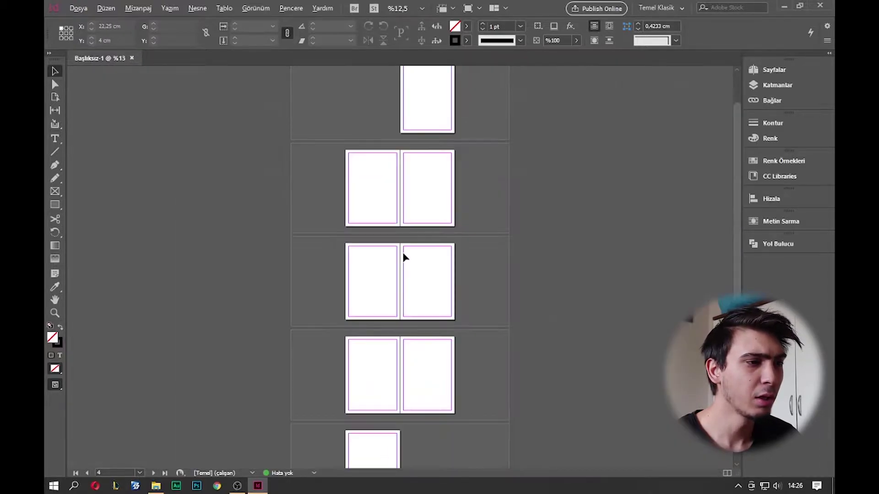
pyautogui.hotkey('ctrl', '+')
pyautogui.scroll(1, 425, 252)
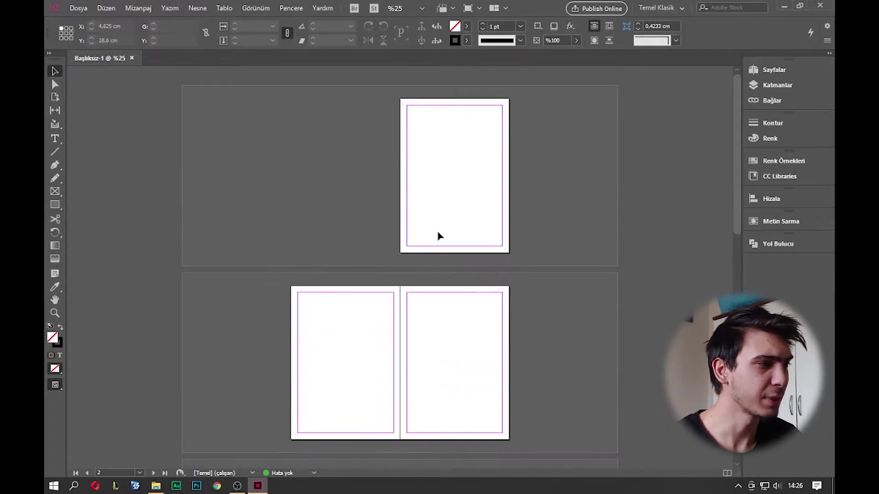
pyautogui.scroll(2, 488, 210)
pyautogui.moveTo(575, 224); pyautogui.dragTo(257, 362)
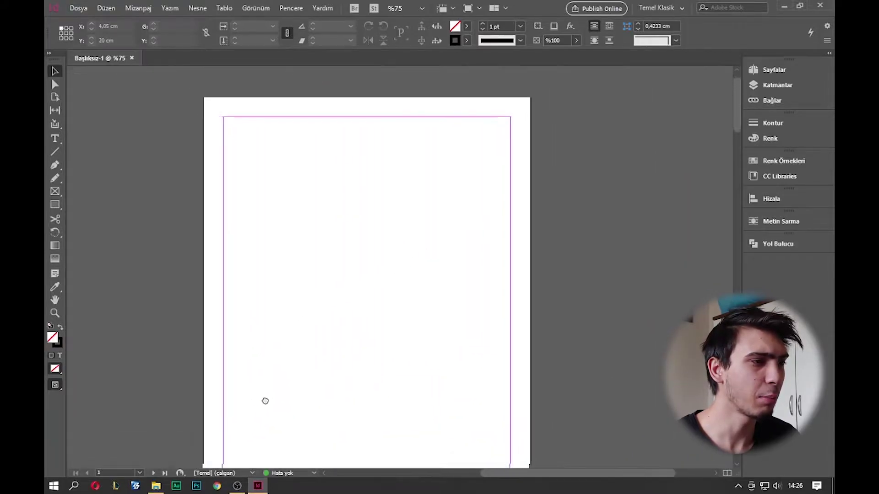
pyautogui.hotkey('ctrl', '-')
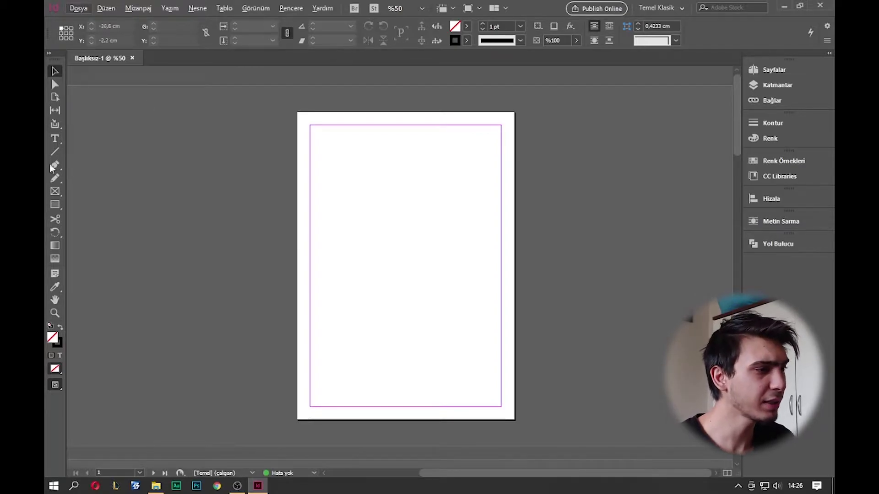
pyautogui.click(54, 70)
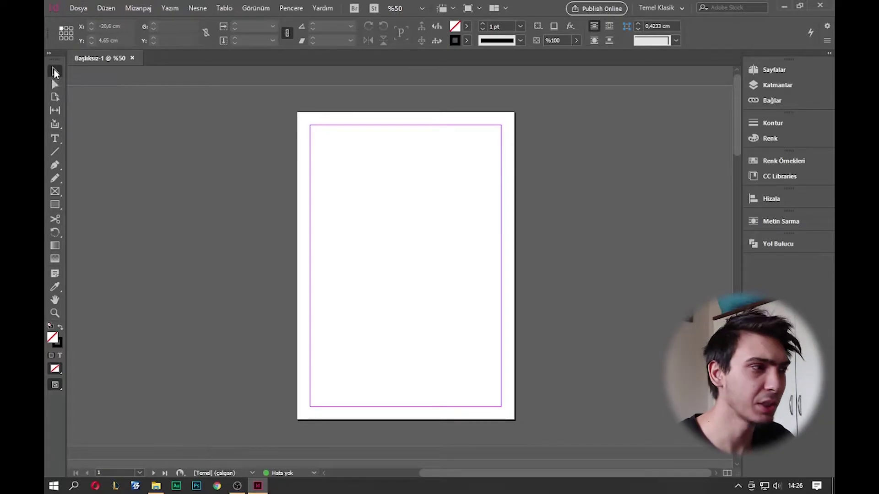
pyautogui.click(54, 87)
pyautogui.moveTo(385, 199); pyautogui.dragTo(454, 269)
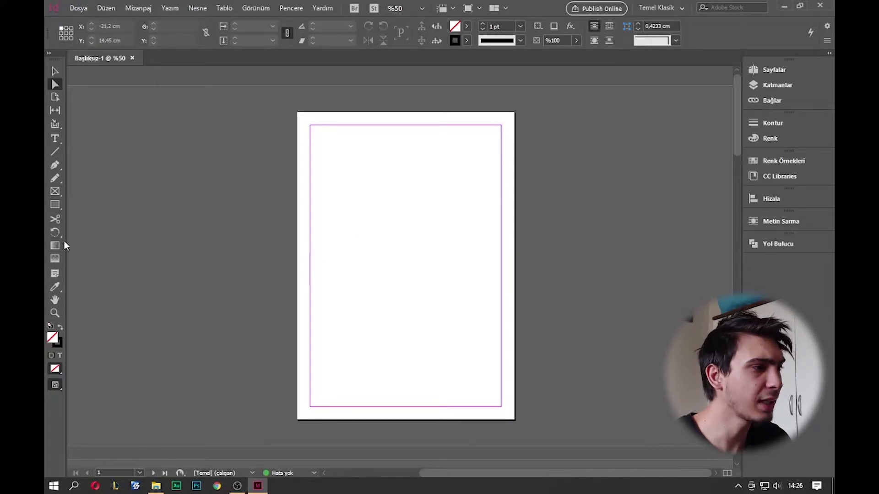
# Step: Draw a trial text frame about 7.1 x 13 cm near the first page's upper-left margin, enter sample text and delete the frame
pyautogui.click(55, 138)
pyautogui.rightClick(56, 139)
pyautogui.click(93, 153)
pyautogui.moveTo(329, 145); pyautogui.dragTo(403, 280)
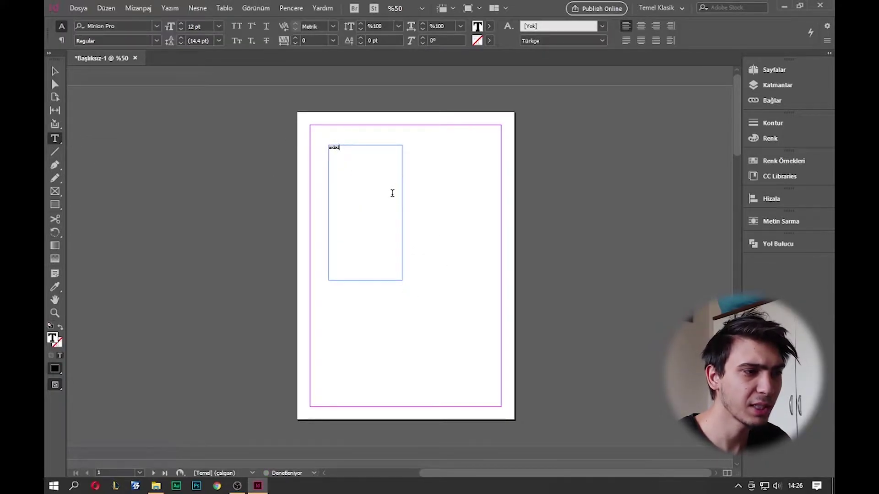
pyautogui.click(55, 72)
pyautogui.press('Delete')
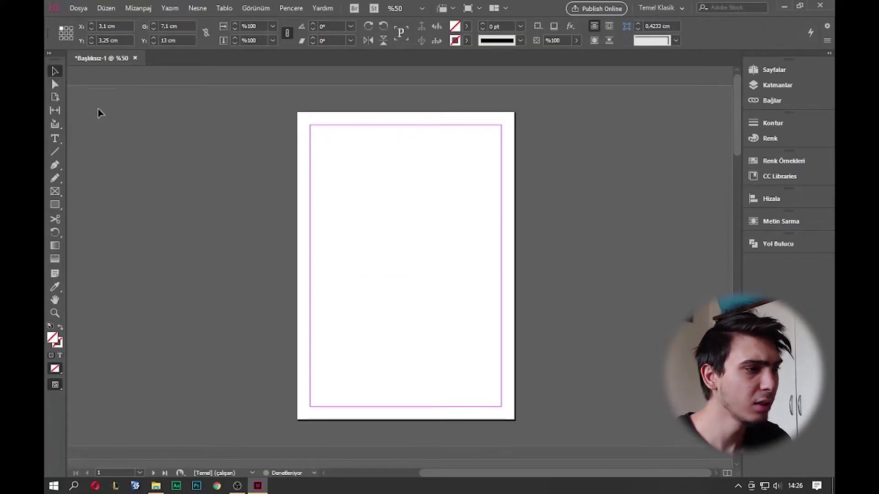
# Step: Draw a trial horizontal line about 11.3 cm long on the page, thicken its stroke to 6 pt and delete it
pyautogui.click(56, 152)
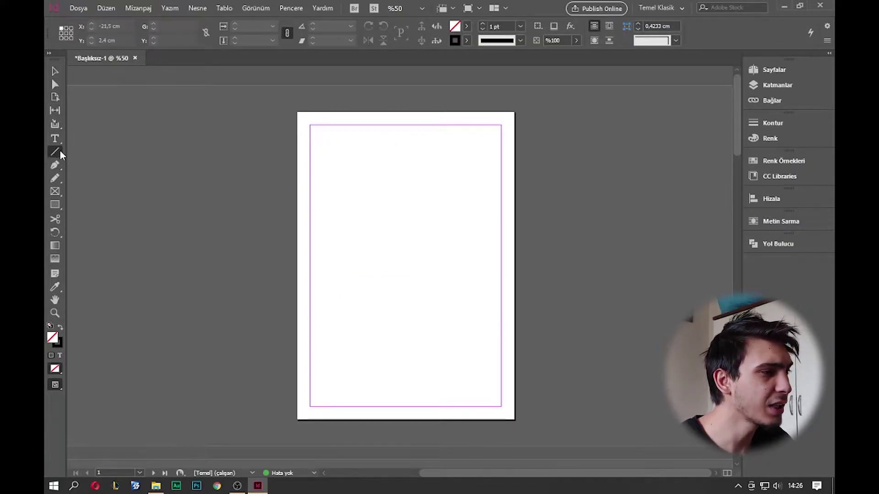
pyautogui.moveTo(367, 215); pyautogui.dragTo(485, 215)
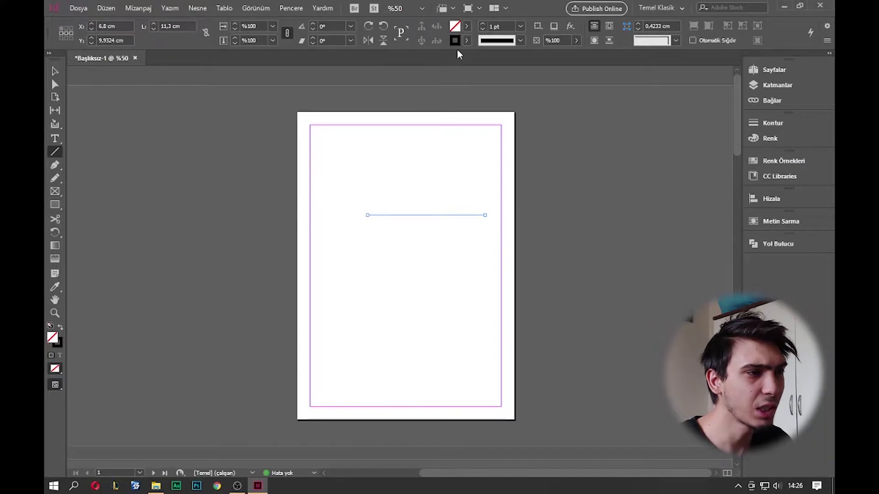
pyautogui.click(482, 23)
pyautogui.click(482, 24)
pyautogui.click(482, 24)
pyautogui.click(482, 23)
pyautogui.click(482, 24)
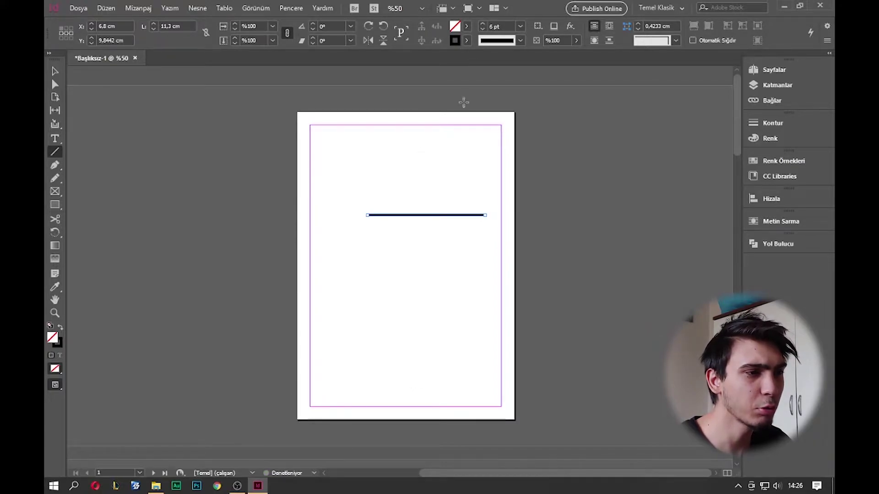
pyautogui.click(55, 71)
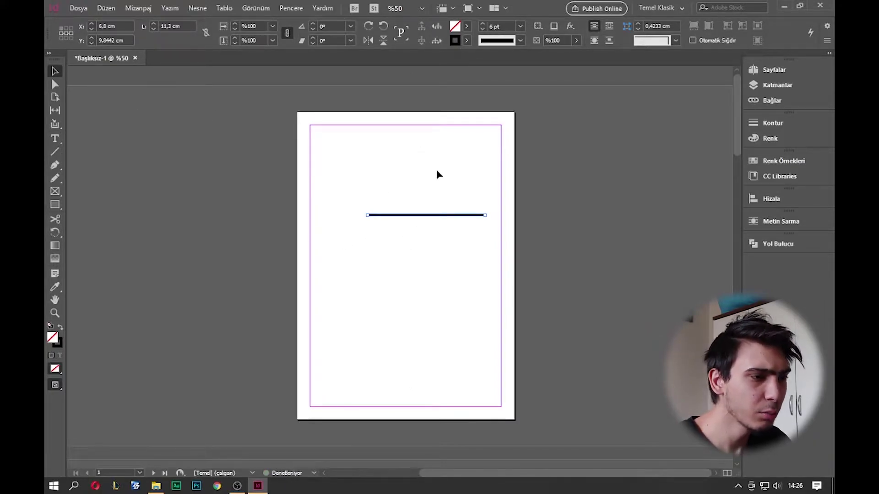
pyautogui.press('Delete')
pyautogui.click(56, 167)
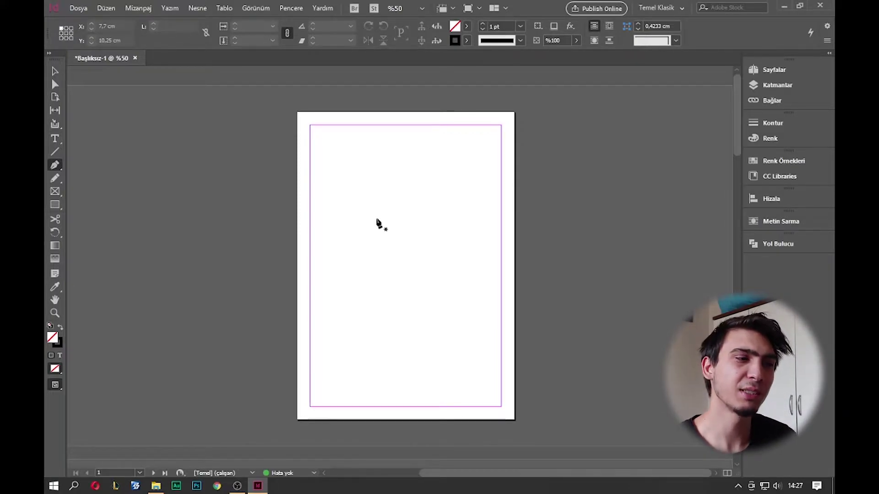
pyautogui.click(54, 178)
pyautogui.click(57, 183)
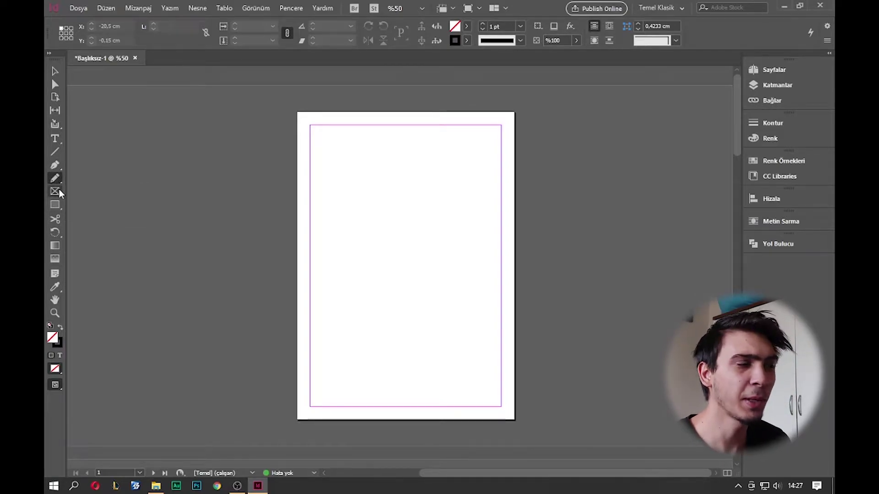
# Step: Draw a trial rectangular frame about 7.4 x 11.4 cm in the page's upper half and an elliptical frame overlapping its lower edge
pyautogui.click(55, 191)
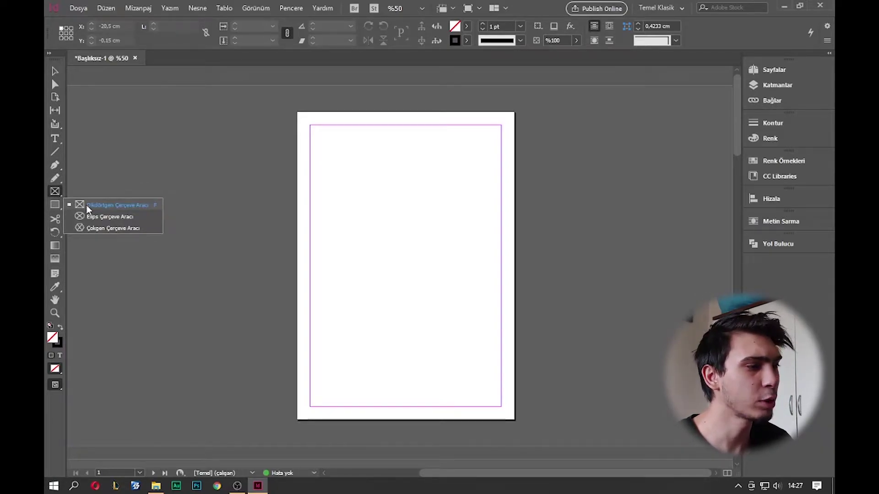
pyautogui.click(86, 205)
pyautogui.moveTo(366, 147)
pyautogui.mouseDown()
pyautogui.moveTo(433, 261)
pyautogui.moveTo(445, 266)
pyautogui.mouseUp()
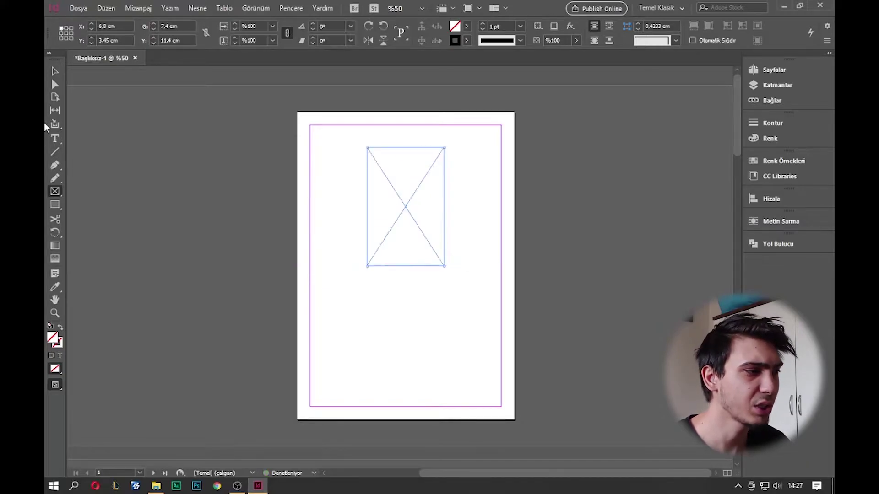
pyautogui.click(55, 191)
pyautogui.click(133, 217)
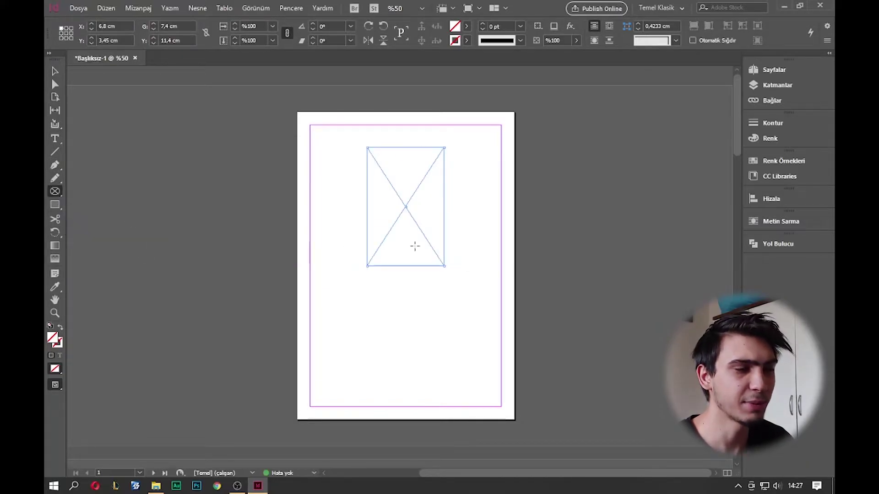
pyautogui.moveTo(367, 260); pyautogui.dragTo(426, 328)
# Step: Draw a trial polygon frame beside the rectangular one, then select all the trial frames and delete them
pyautogui.rightClick(68, 200)
pyautogui.click(52, 196)
pyautogui.rightClick(52, 198)
pyautogui.click(99, 229)
pyautogui.moveTo(323, 196); pyautogui.dragTo(387, 283)
pyautogui.press('v')
pyautogui.click(433, 243)
pyautogui.moveTo(469, 185); pyautogui.dragTo(355, 328)
pyautogui.press('Delete')
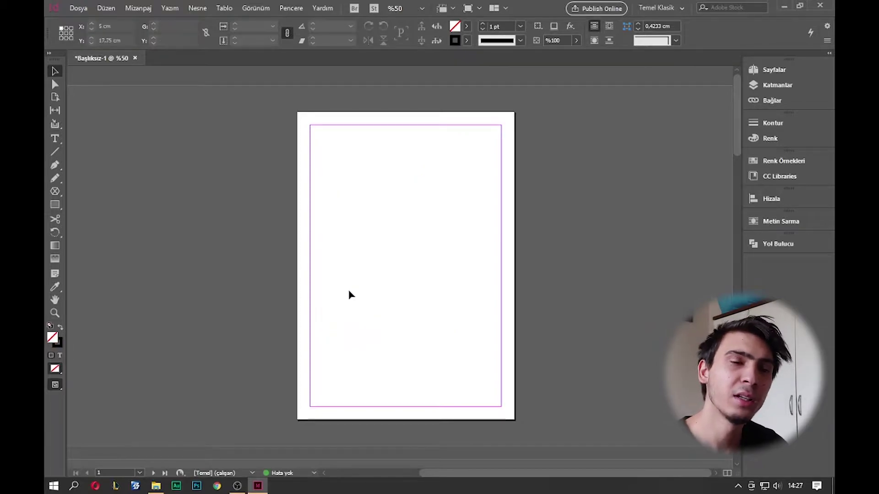
pyautogui.rightClick(54, 206)
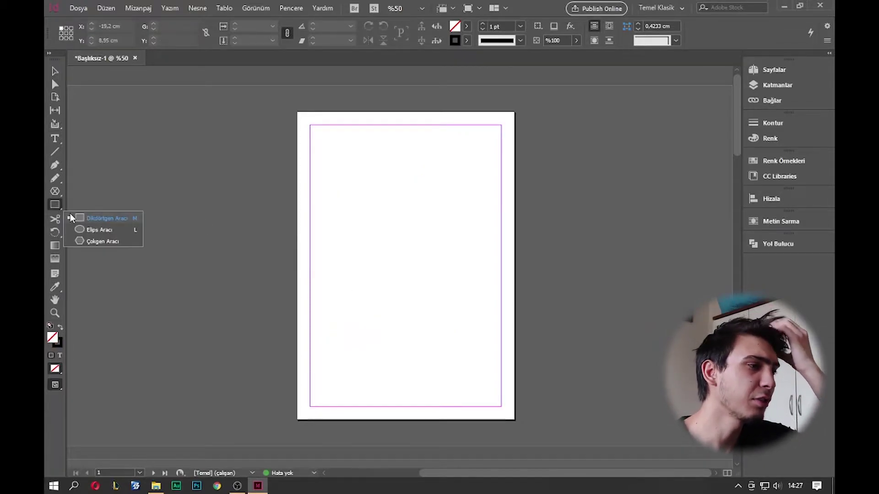
pyautogui.click(53, 208)
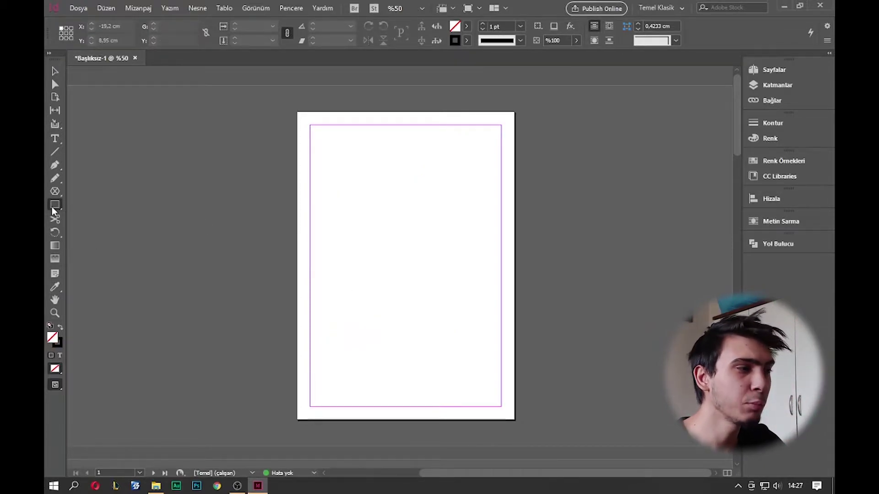
pyautogui.click(59, 303)
pyautogui.moveTo(333, 233); pyautogui.dragTo(317, 275)
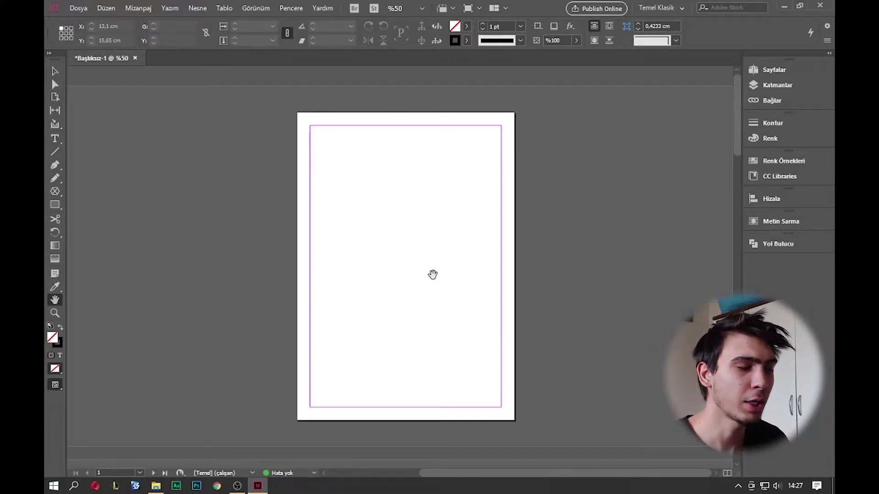
pyautogui.moveTo(407, 350); pyautogui.dragTo(431, 286)
pyautogui.moveTo(422, 346); pyautogui.dragTo(420, 353)
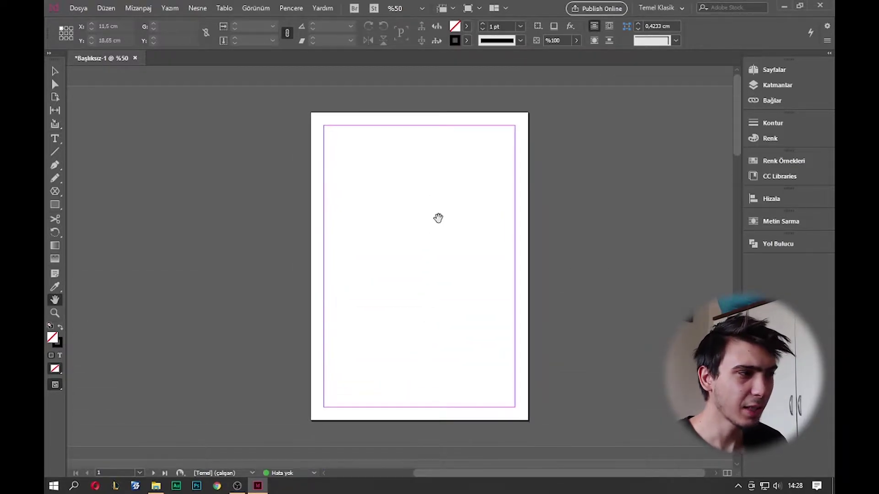
pyautogui.press('v')
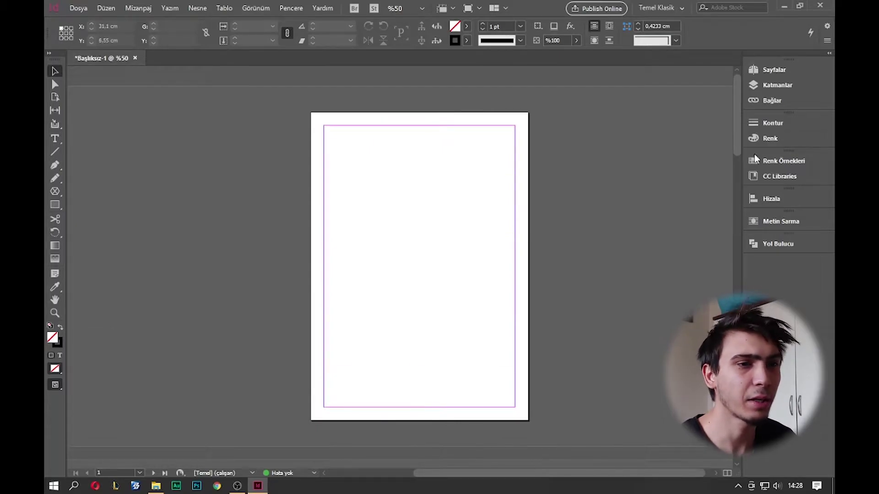
# Step: Look over the document's page list, layers and links
pyautogui.click(782, 71)
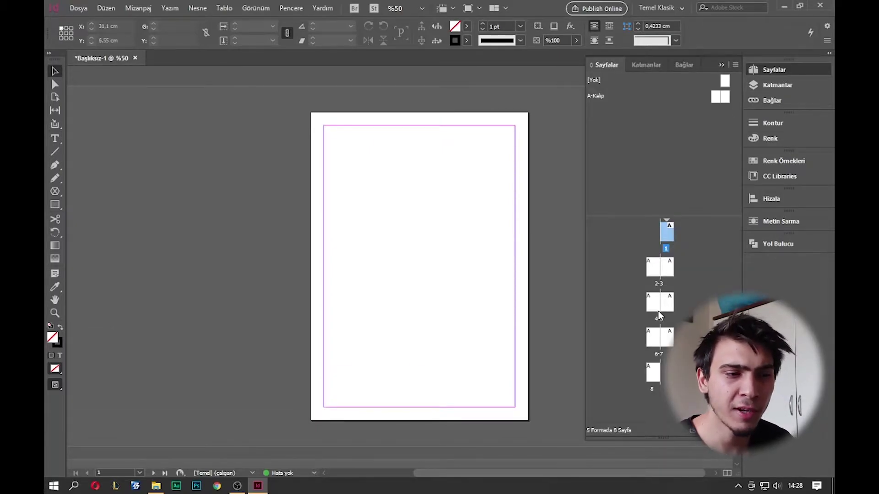
pyautogui.click(778, 85)
pyautogui.click(689, 65)
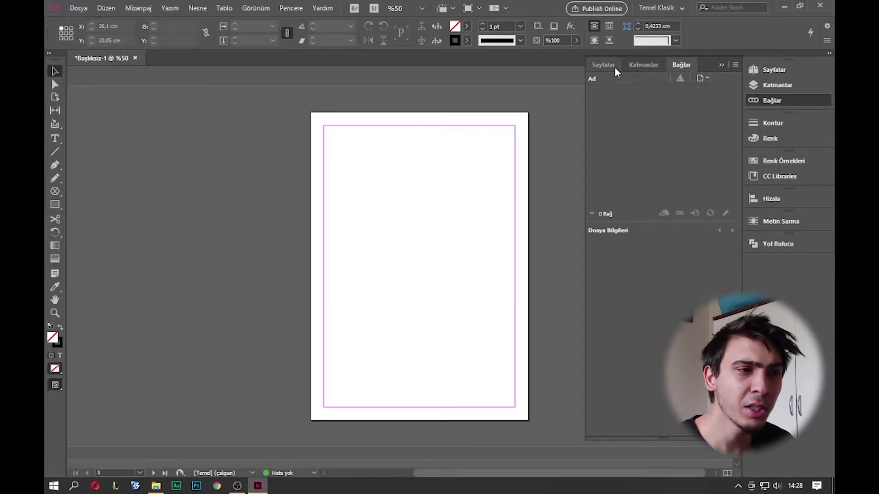
pyautogui.click(613, 66)
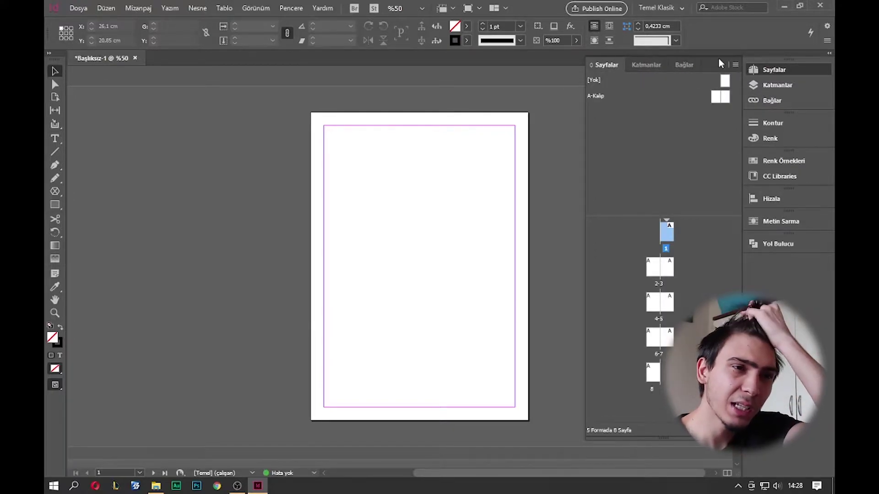
pyautogui.click(722, 65)
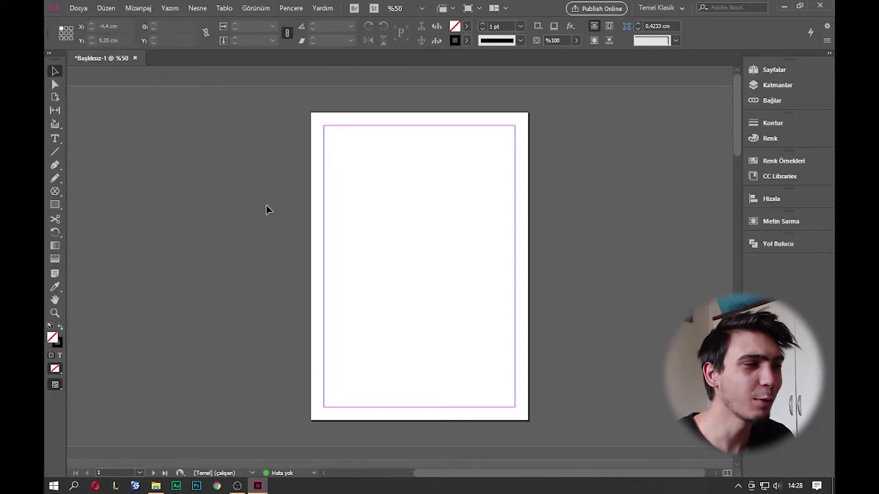
# Step: Draw a headline text frame across the top of the first page, spanning the full width between the side margins
pyautogui.hscroll(1, 388, 218)
pyautogui.scroll(1, 451, 198)
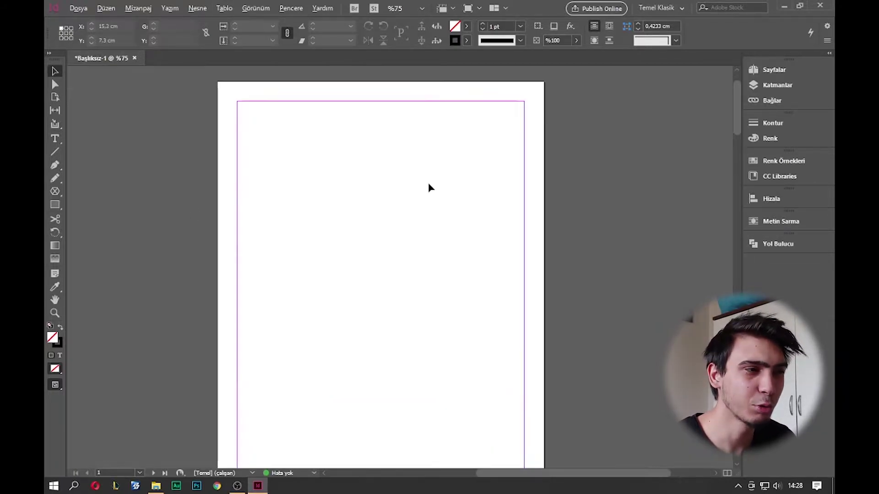
pyautogui.moveTo(430, 184); pyautogui.dragTo(421, 213)
pyautogui.click(54, 138)
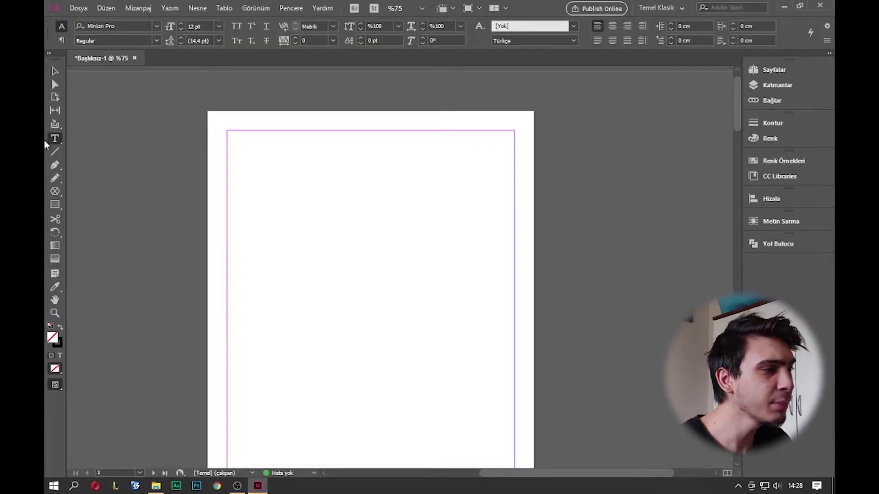
pyautogui.click(55, 85)
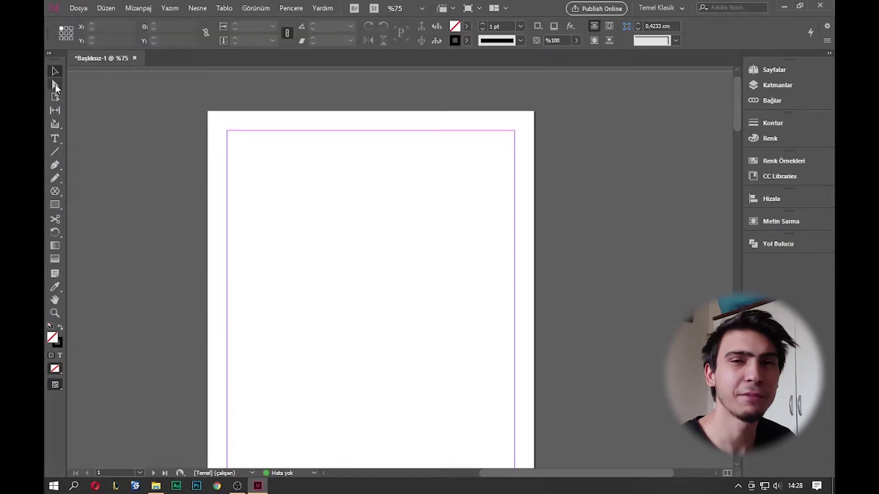
pyautogui.click(56, 138)
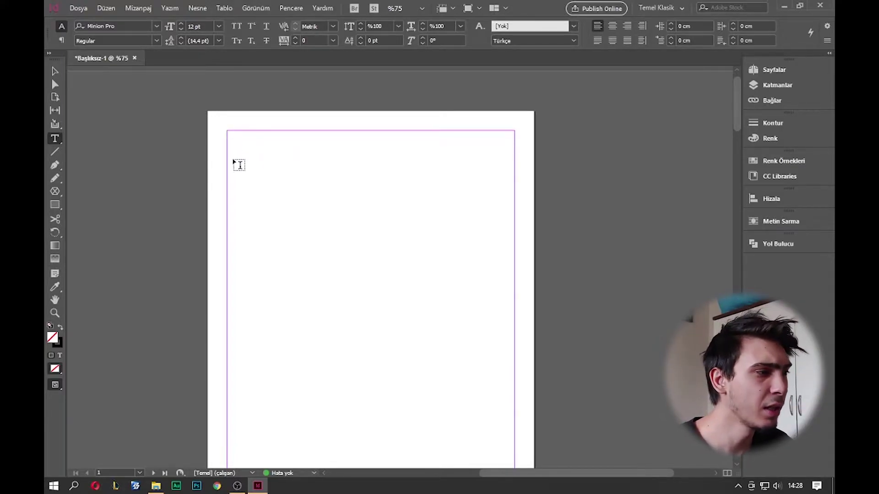
pyautogui.rightClick(54, 138)
pyautogui.click(90, 137)
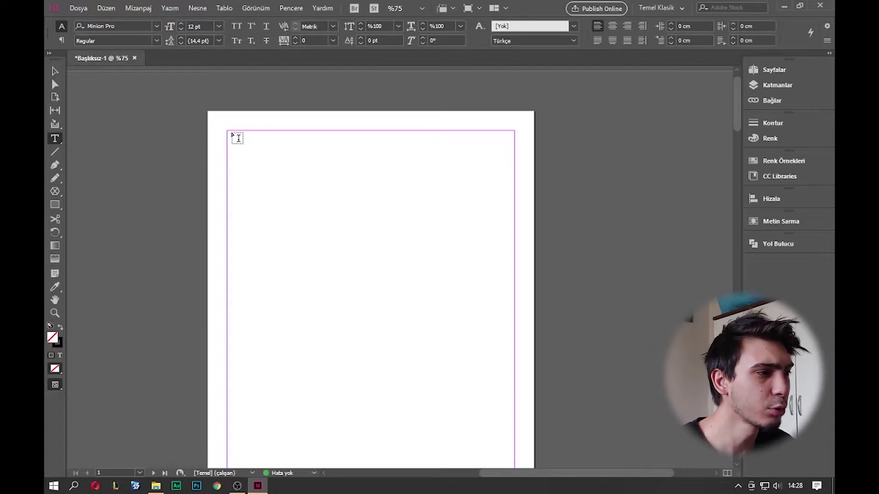
pyautogui.moveTo(233, 136); pyautogui.dragTo(513, 181)
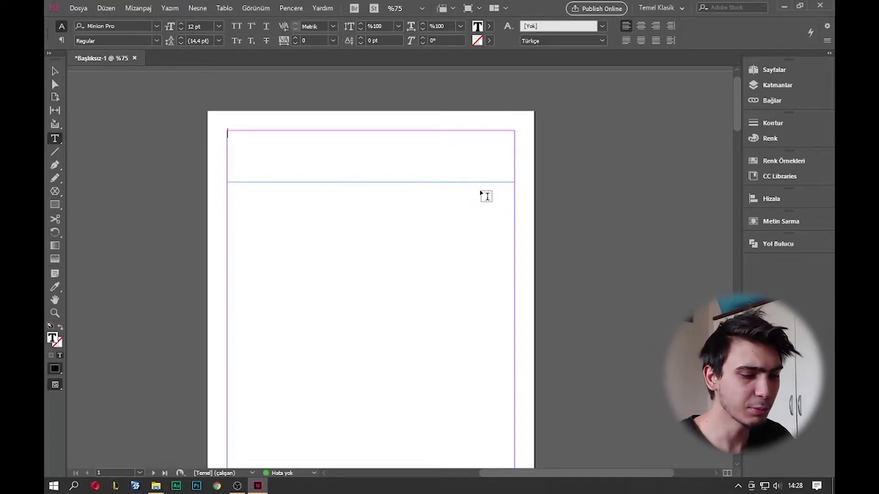
# Step: Switch to Chrome and open the Motor1.com Türkiye website at tr.motor1.com
pyautogui.click(217, 487)
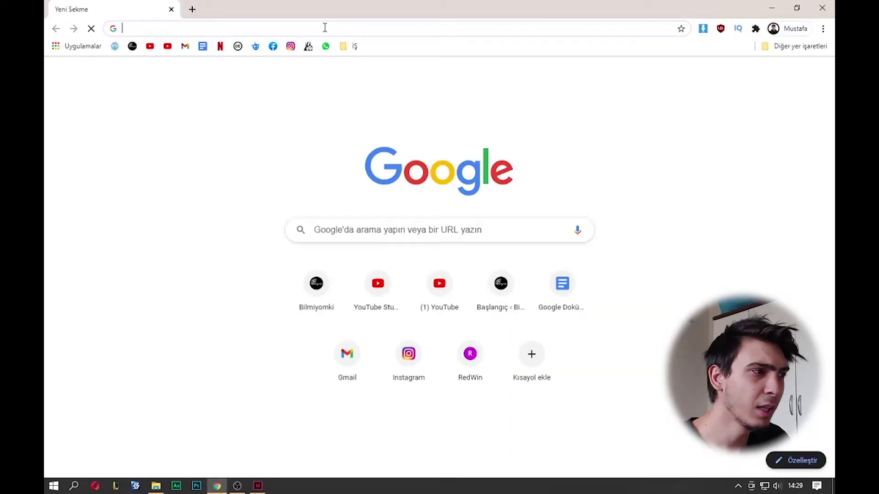
pyautogui.click(324, 28)
pyautogui.write('MOYTO')
pyautogui.press('BackSpace')
pyautogui.press('BackSpace')
pyautogui.press('BackSpace')
pyautogui.write('y')
pyautogui.press('BackSpace')
pyautogui.write('tor1')
pyautogui.press('Return')
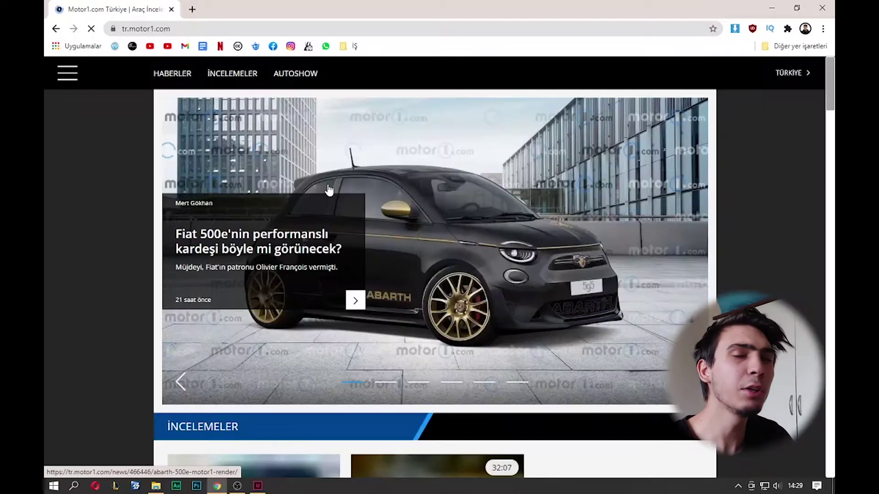
# Step: Find the news item "Hyundai Kona N'den yeni teaser geldi" on the home page and open the article
pyautogui.scroll(-5, 320, 187)
pyautogui.scroll(-8, 320, 188)
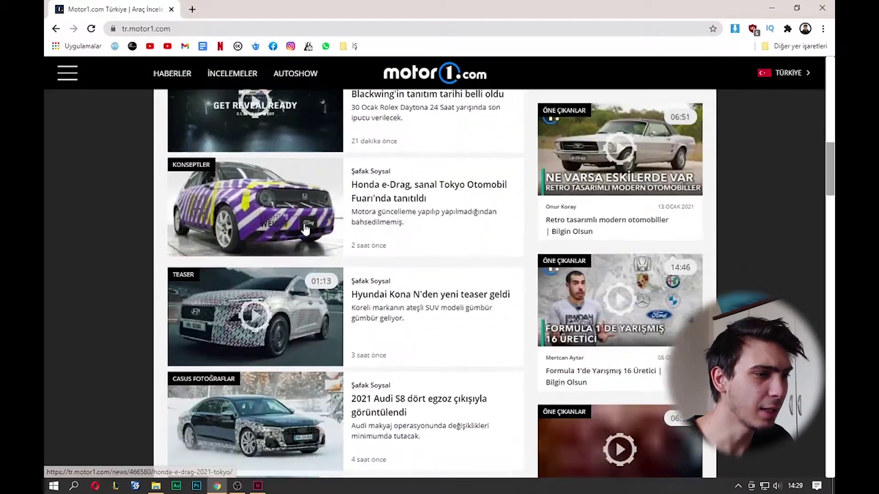
pyautogui.scroll(-1, 412, 334)
pyautogui.click(415, 241)
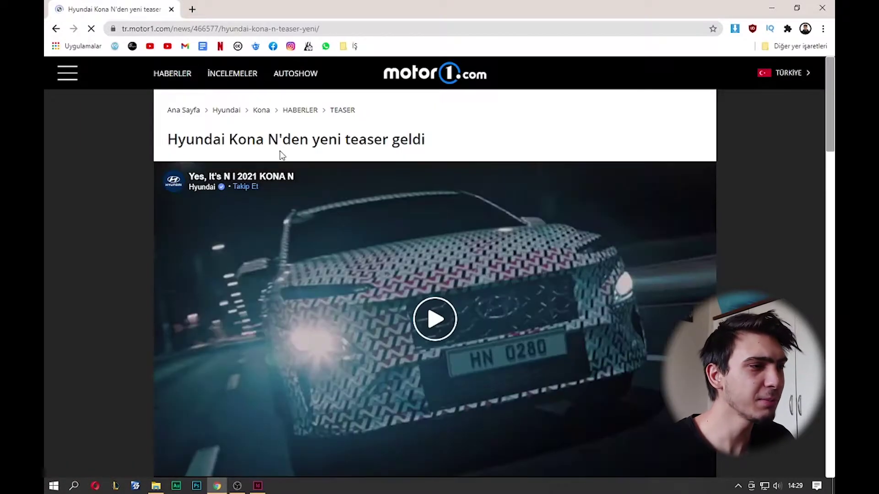
# Step: Copy the article's headline, switch back to InDesign and paste it into the text frame at the top of the page
pyautogui.moveTo(555, 137); pyautogui.dragTo(157, 137)
pyautogui.hotkey('ctrl', 'c')
pyautogui.hotkey('alt', 'Tab')
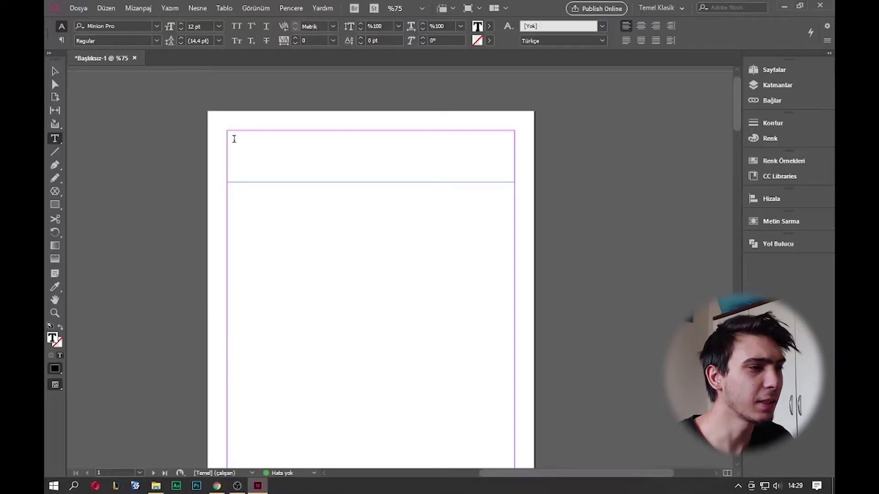
pyautogui.hotkey('ctrl', 'v')
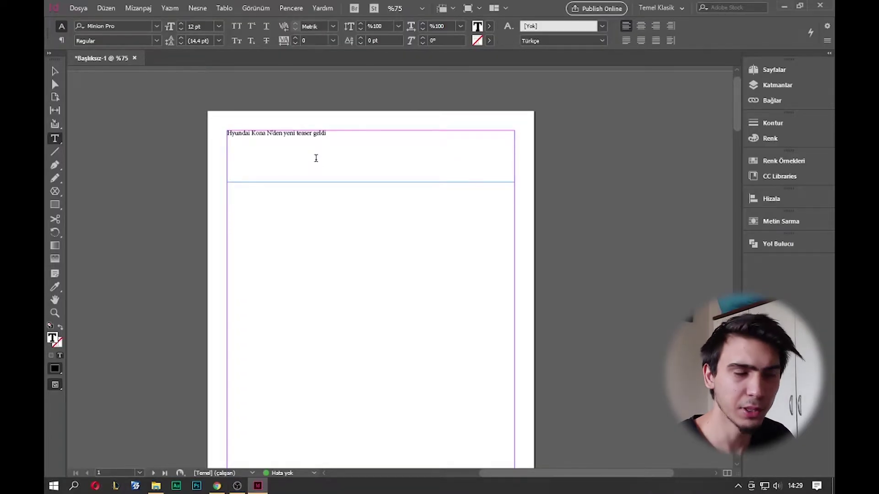
# Step: Set the whole headline's font to Montserrat Black
pyautogui.hotkey('ctrl', 'a')
pyautogui.click(127, 26)
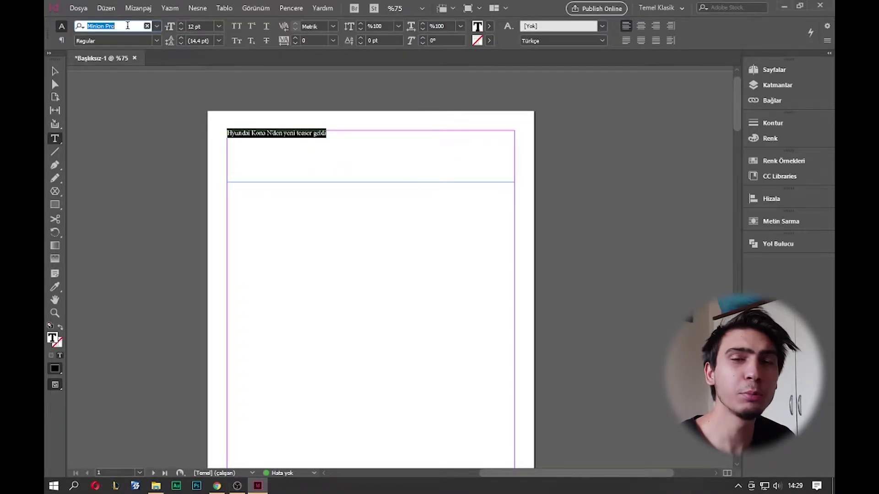
pyautogui.write('mont')
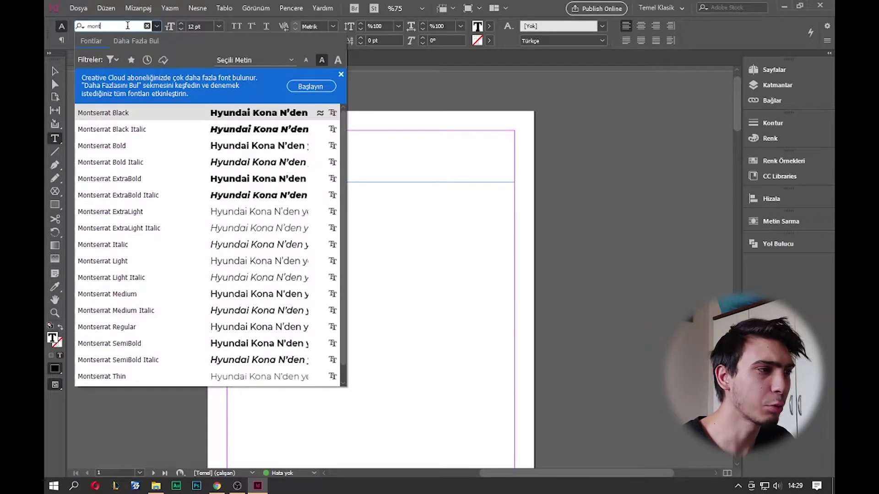
pyautogui.press('Return')
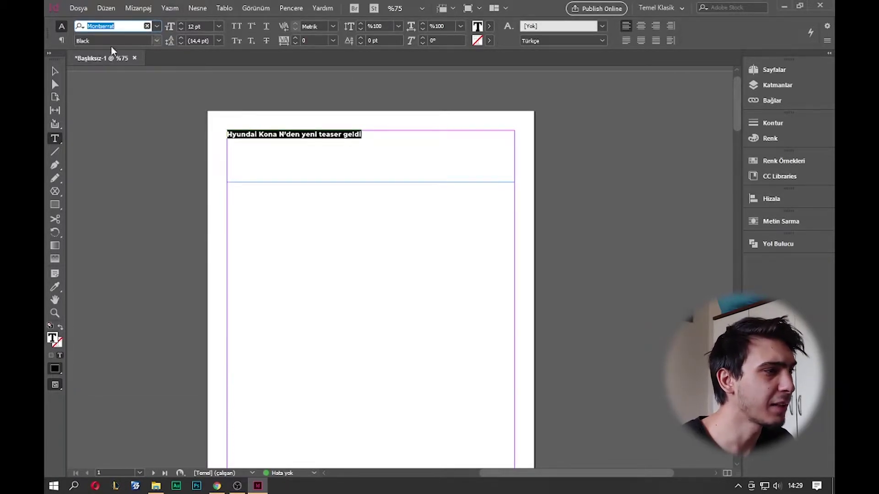
# Step: Set the font size of the whole headline to 36 pt
pyautogui.click(198, 26)
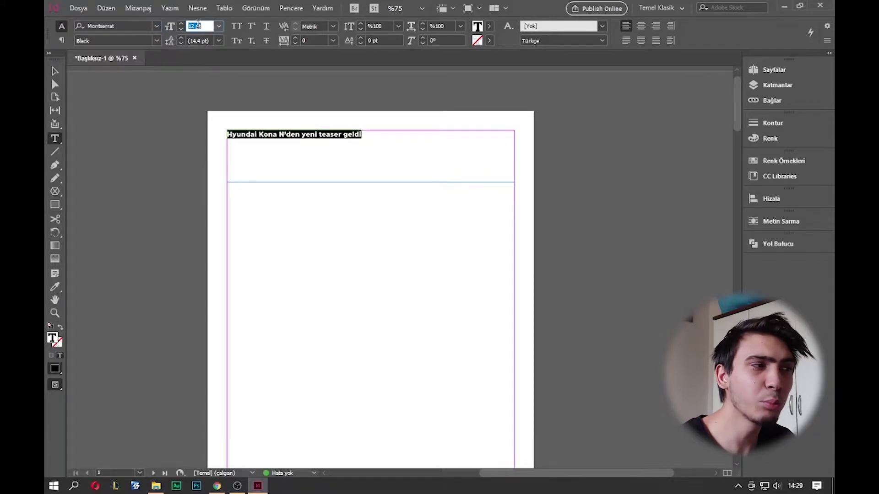
pyautogui.write('36')
pyautogui.press('Return')
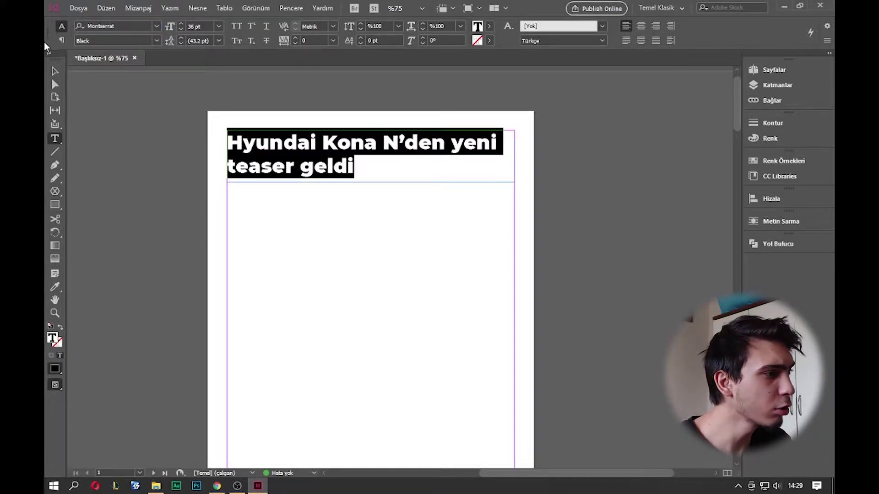
# Step: Centre-align the headline text within its frame, trying right alignment before returning to centred, and deselect it
pyautogui.click(52, 71)
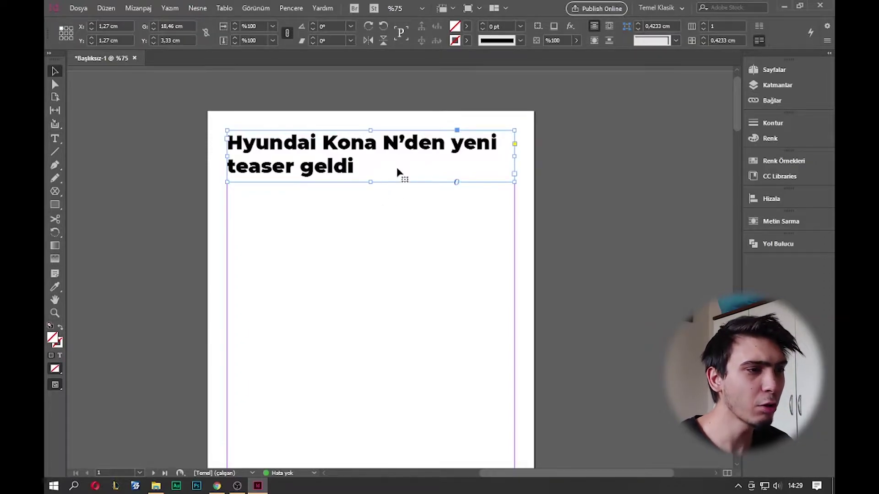
pyautogui.doubleClick(375, 149)
pyautogui.hotkey('ctrl', 'a')
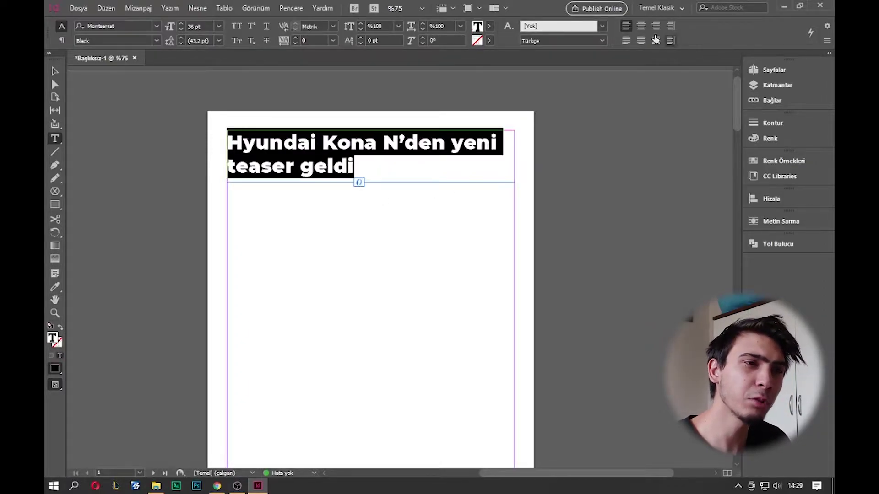
pyautogui.click(641, 27)
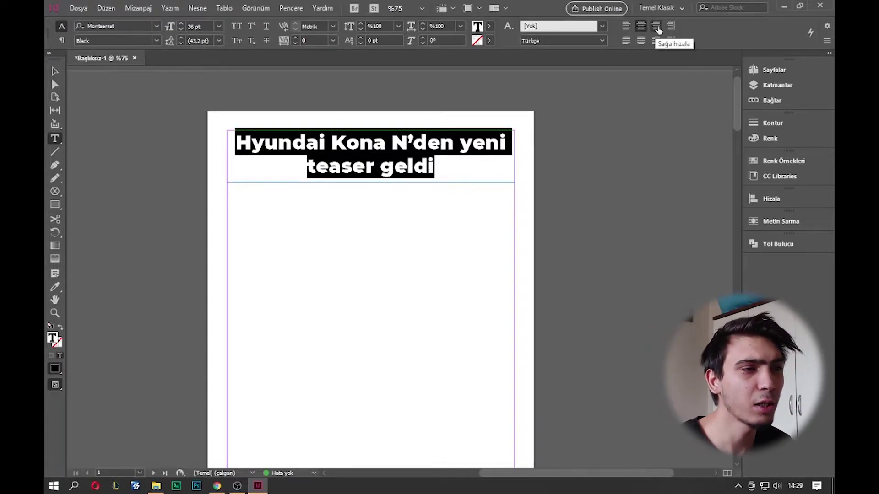
pyautogui.click(656, 27)
pyautogui.click(640, 27)
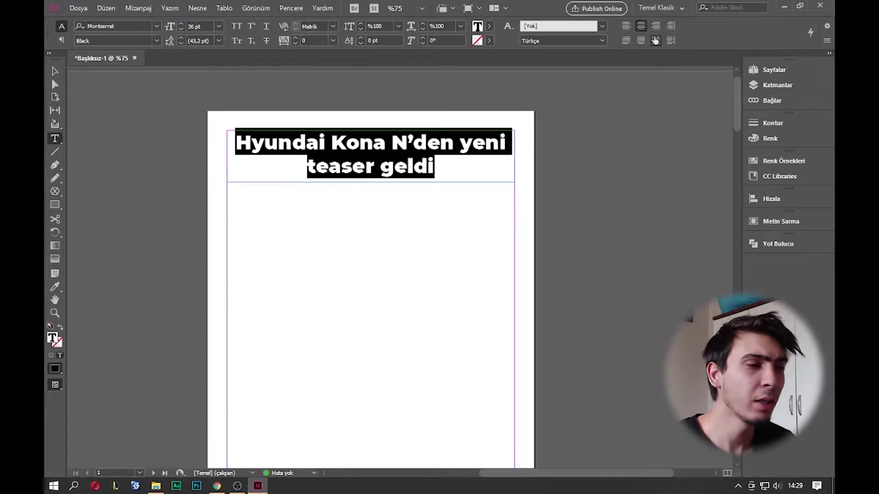
pyautogui.click(56, 70)
pyautogui.click(389, 254)
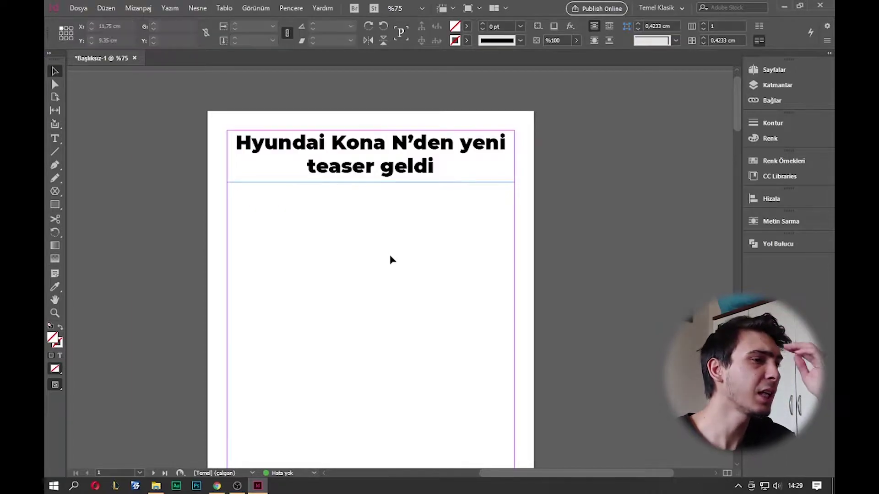
# Step: Check the workspace list for Temel Klasik and the centre alignment option for the headline text
pyautogui.click(470, 171)
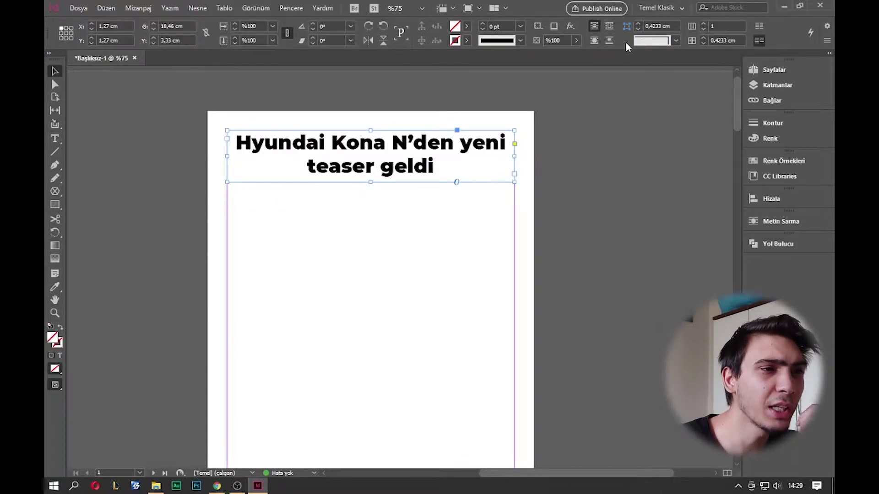
pyautogui.doubleClick(360, 182)
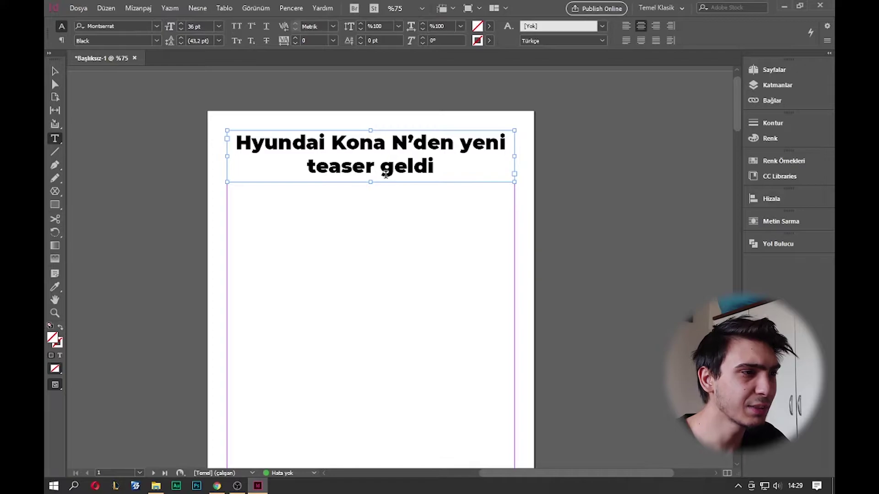
pyautogui.hotkey('ctrl', 'a')
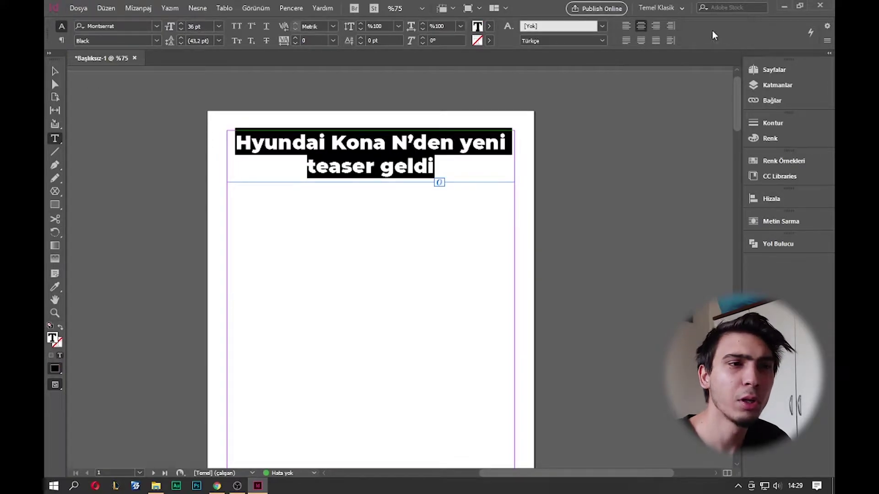
pyautogui.click(657, 8)
pyautogui.click(661, 8)
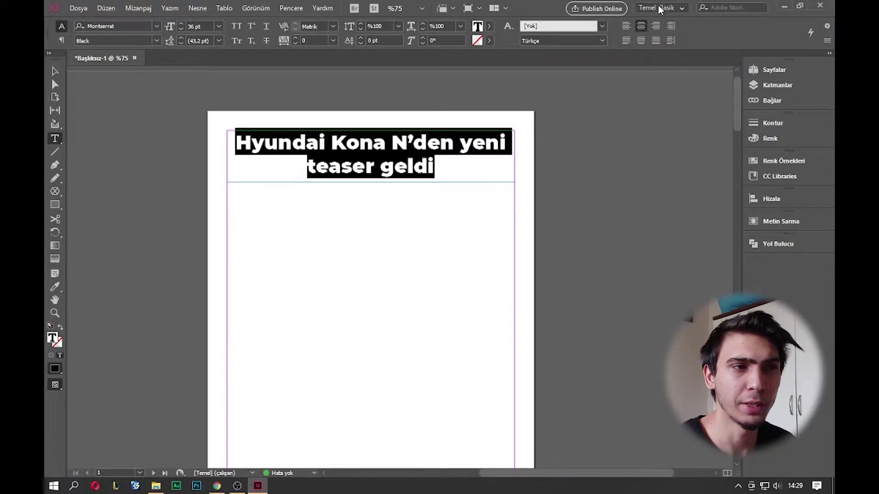
pyautogui.click(659, 7)
pyautogui.click(673, 80)
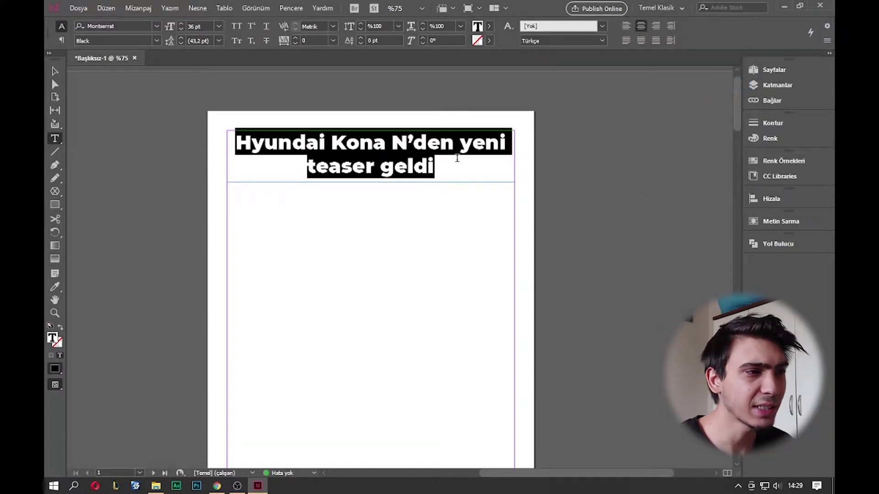
pyautogui.click(455, 159)
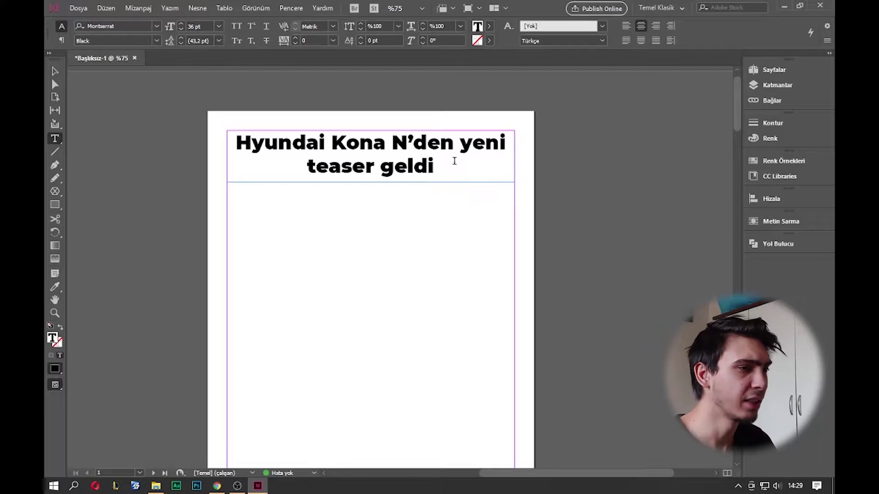
pyautogui.hotkey('ctrl', 'a')
pyautogui.click(643, 26)
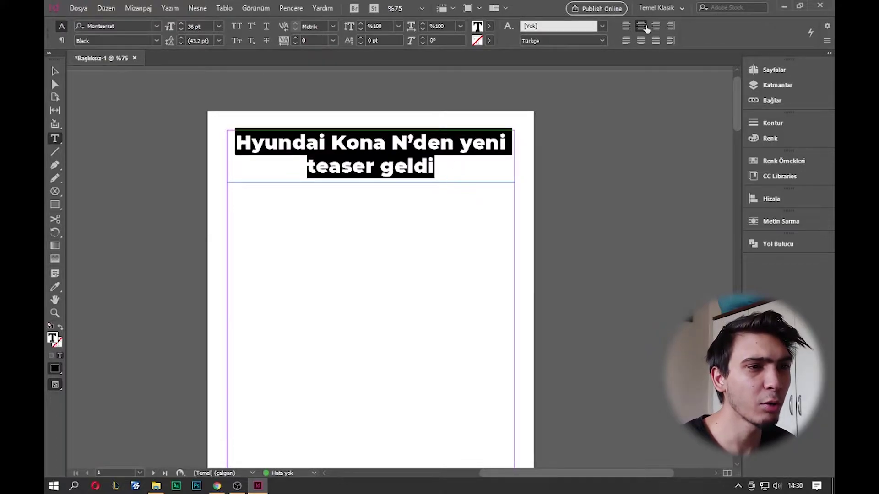
# Step: Convert the whole headline to all caps and deselect its text frame
pyautogui.moveTo(453, 163); pyautogui.dragTo(218, 128)
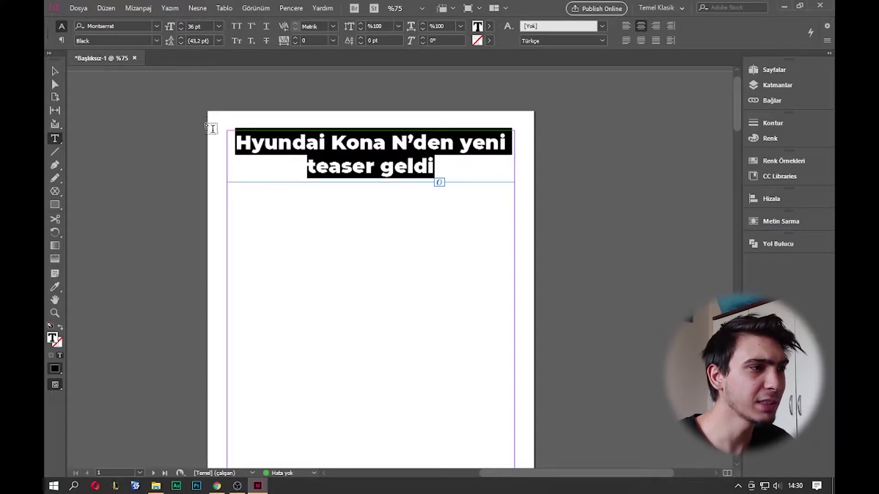
pyautogui.click(236, 28)
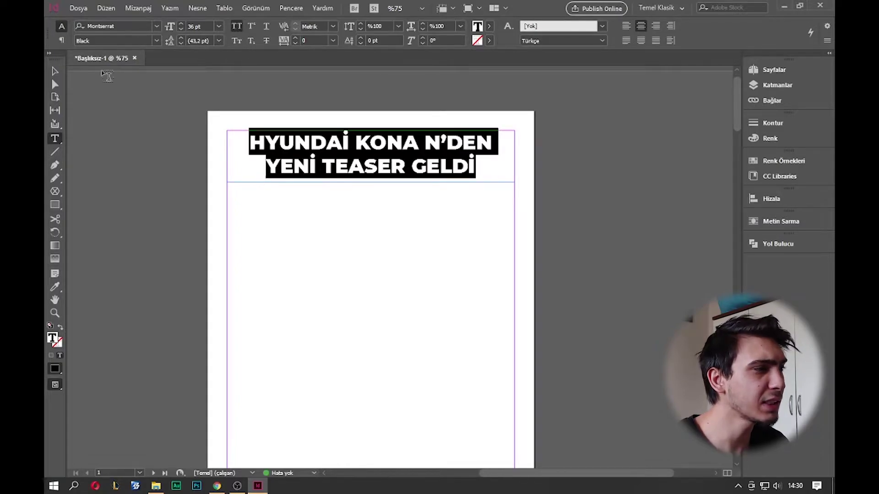
pyautogui.click(55, 70)
pyautogui.click(416, 200)
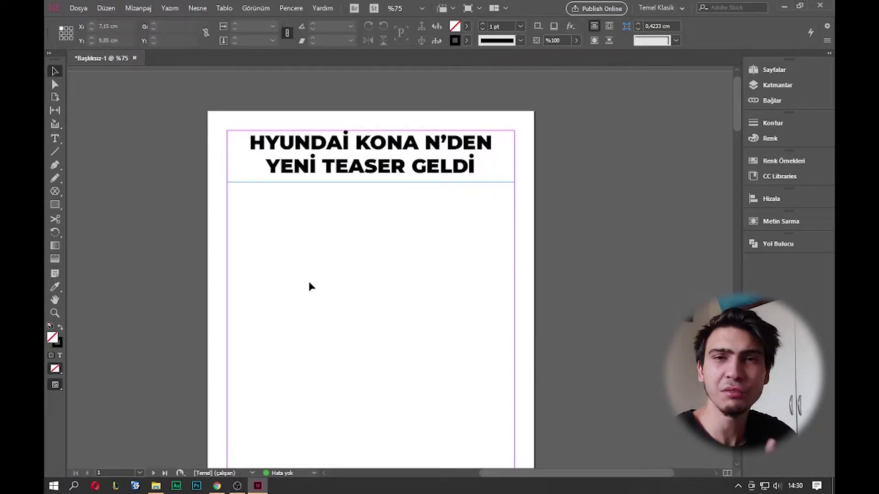
# Step: Draw a rectangular picture frame about 18.46 × 7.2 cm just beneath the headline, spanning the page margins
pyautogui.moveTo(560, 287); pyautogui.dragTo(545, 257)
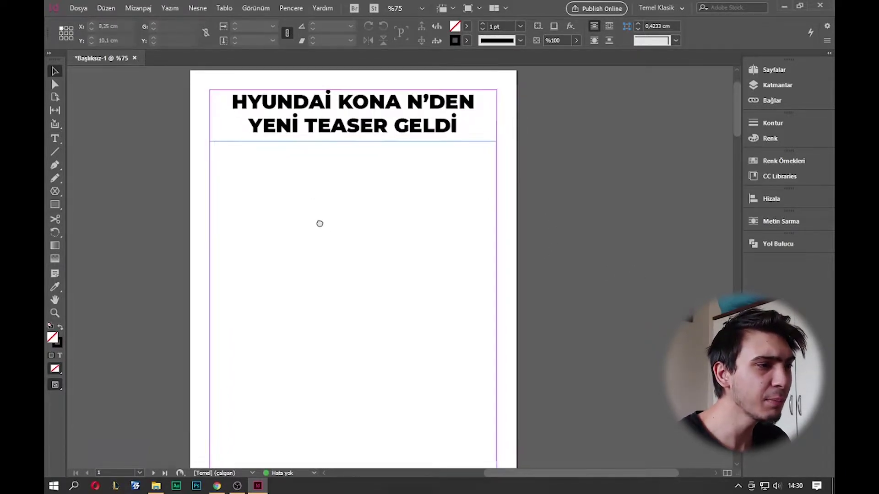
pyautogui.click(350, 140)
pyautogui.click(349, 198)
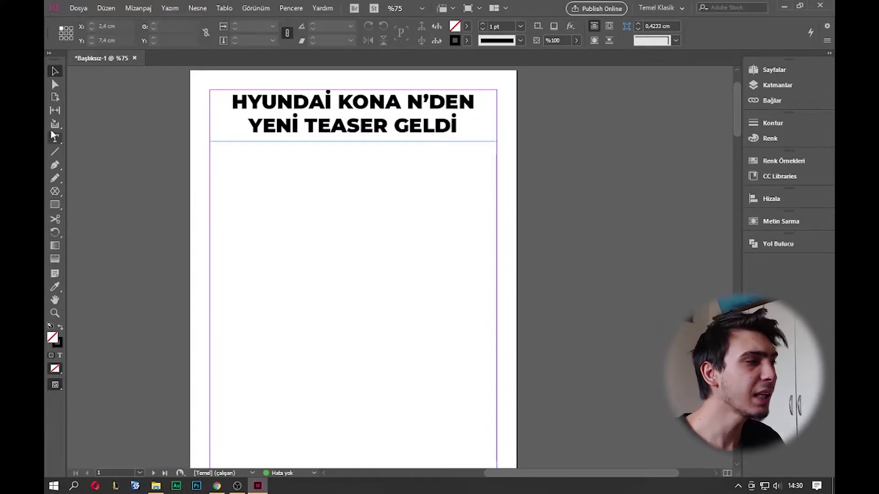
pyautogui.click(54, 192)
pyautogui.click(78, 202)
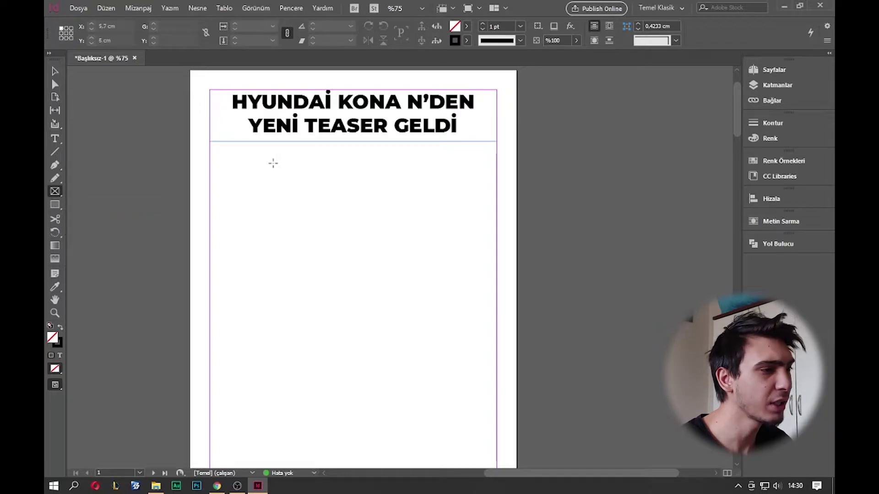
pyautogui.moveTo(209, 148); pyautogui.dragTo(497, 261)
# Step: Draw a text frame about 18.46 × 8.65 cm below the large picture frame, spanning the page margins
pyautogui.click(55, 139)
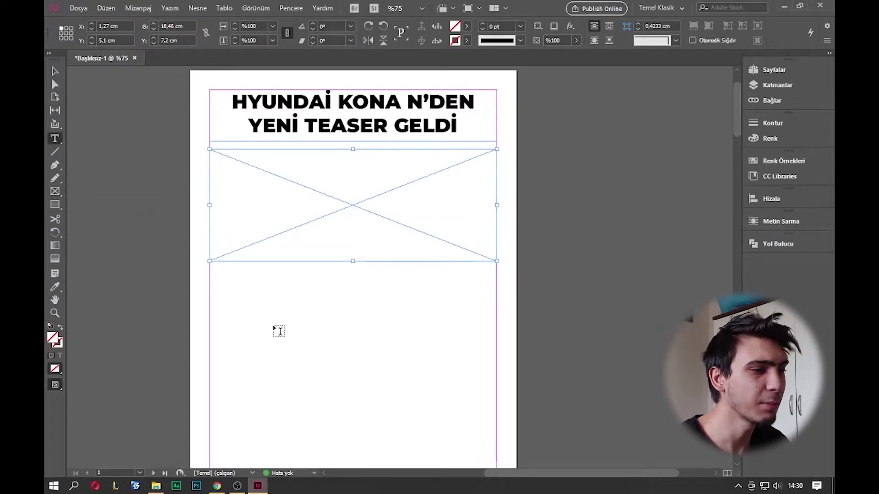
pyautogui.scroll(-3, 276, 330)
pyautogui.moveTo(219, 167); pyautogui.dragTo(503, 298)
pyautogui.press('Escape')
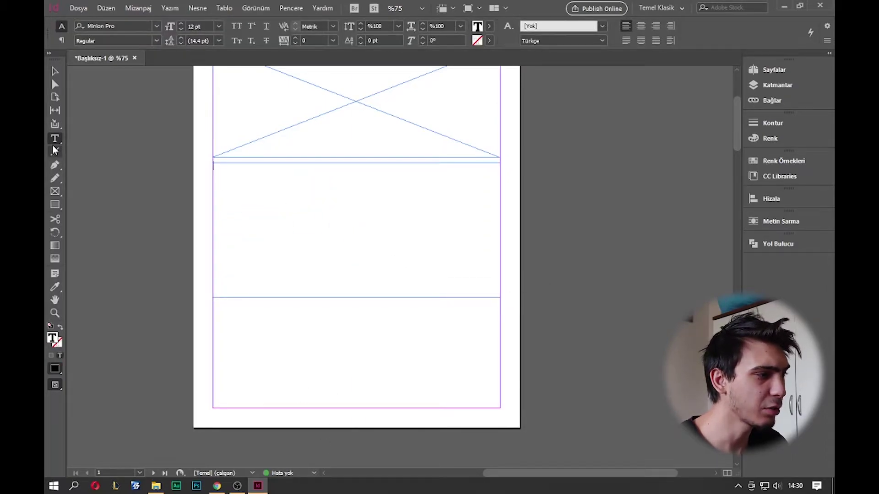
# Step: Draw a picture frame about 9.23 × 6.53 cm in the lower-left margin corner and duplicate it alongside up to the right margin
pyautogui.click(55, 191)
pyautogui.moveTo(211, 309); pyautogui.dragTo(357, 408)
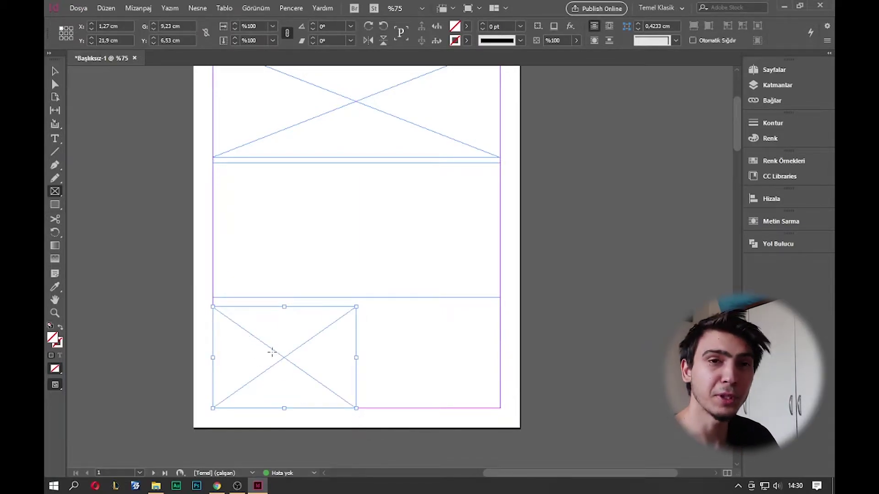
pyautogui.press('v')
pyautogui.moveTo(300, 359); pyautogui.dragTo(452, 363)
pyautogui.click(531, 352)
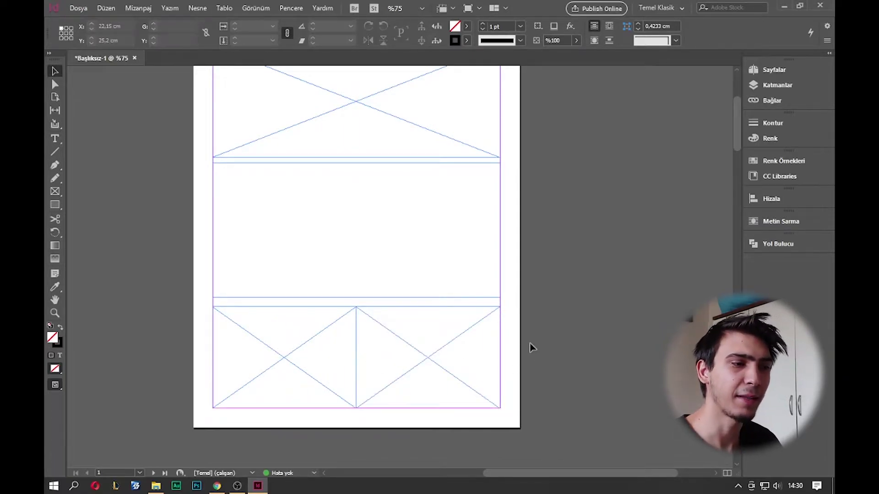
# Step: Try drawing an oversized picture frame of about 33.15 × 14.9 cm extending past the page, and undo it
pyautogui.hotkey('ctrl', '=')
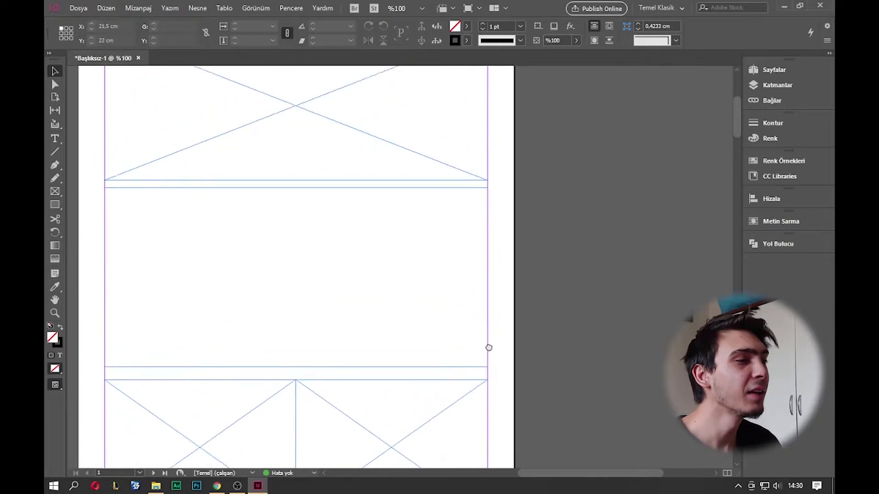
pyautogui.scroll(3, 487, 344)
pyautogui.hotkey('ctrl', '-')
pyautogui.click(538, 178)
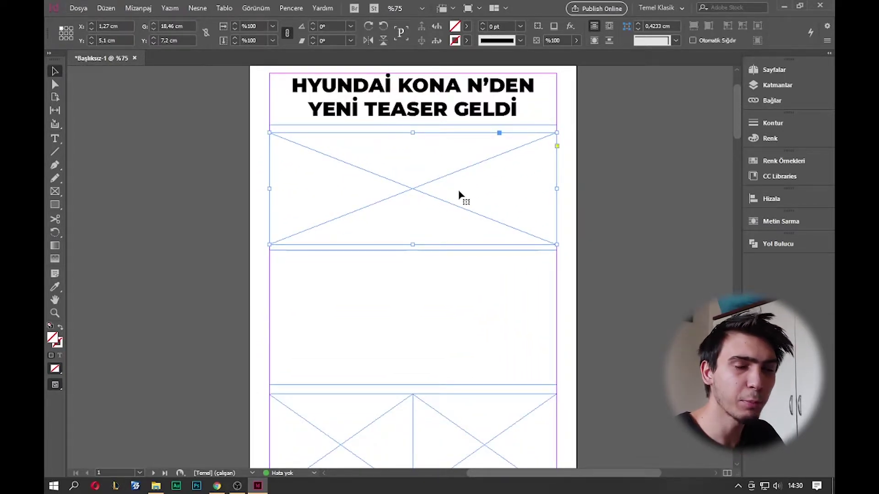
pyautogui.moveTo(55, 194); pyautogui.dragTo(84, 202)
pyautogui.moveTo(77, 119); pyautogui.dragTo(606, 351)
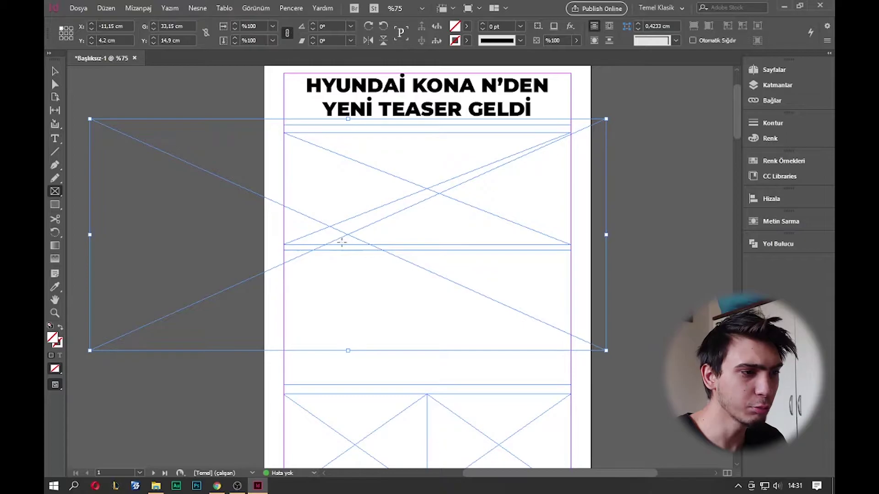
pyautogui.hotkey('ctrl', 'z')
pyautogui.press('v')
# Step: Try drawing an extra text frame over the middle of the page, and remove it
pyautogui.click(414, 198)
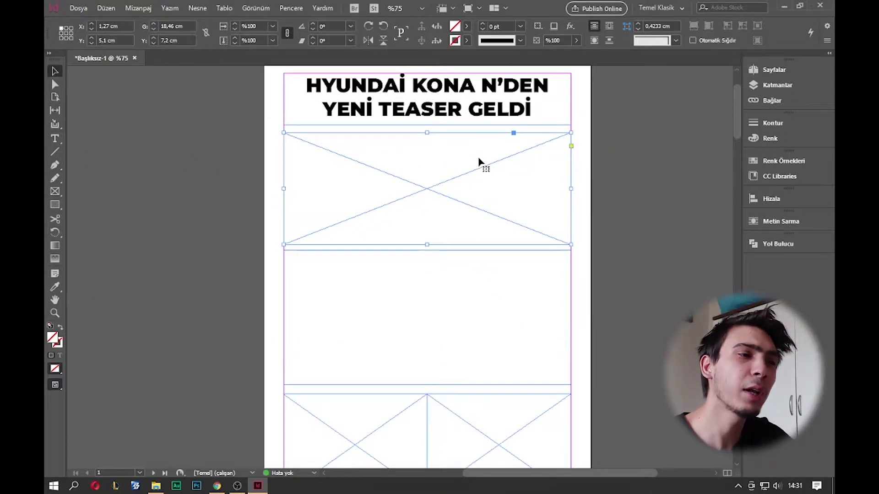
pyautogui.click(403, 303)
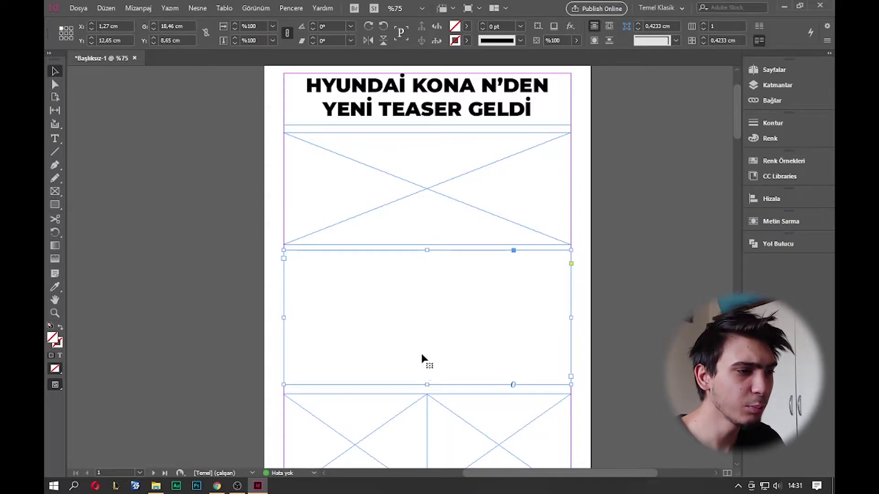
pyautogui.click(55, 138)
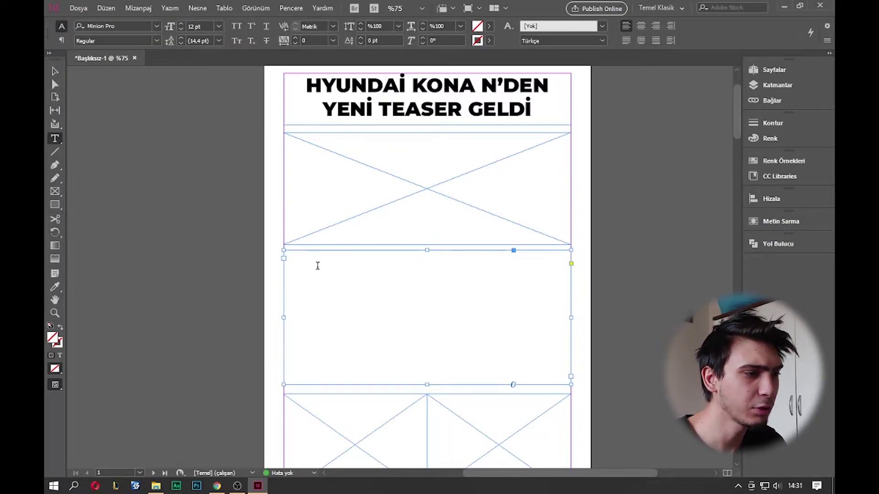
pyautogui.moveTo(266, 221); pyautogui.dragTo(584, 380)
pyautogui.press('Escape')
pyautogui.press('Delete')
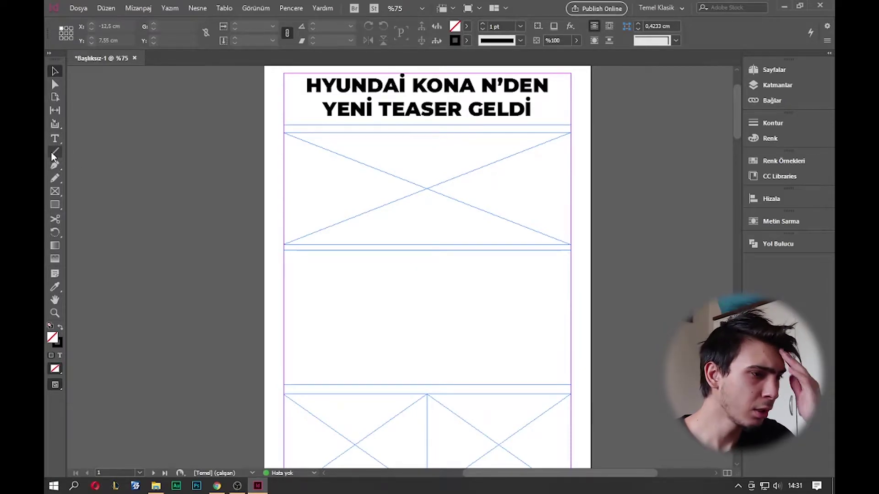
pyautogui.scroll(-1, 391, 317)
pyautogui.scroll(-2, 390, 317)
pyautogui.click(386, 324)
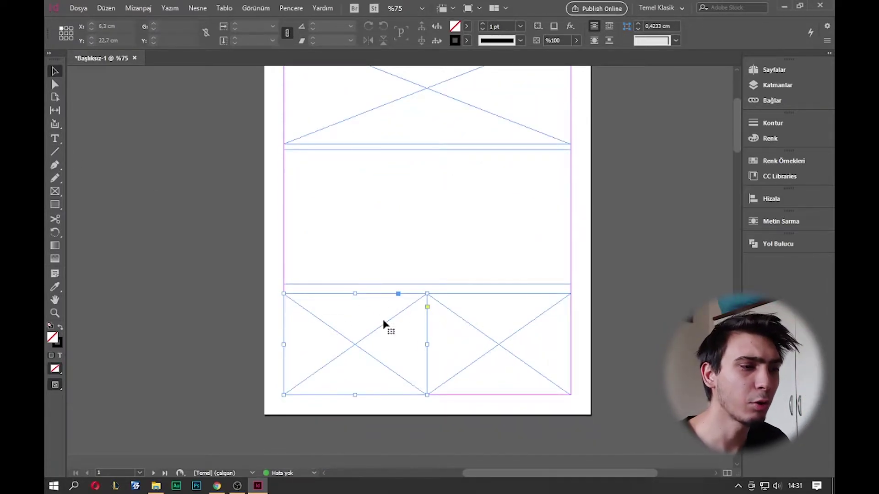
pyautogui.click(475, 337)
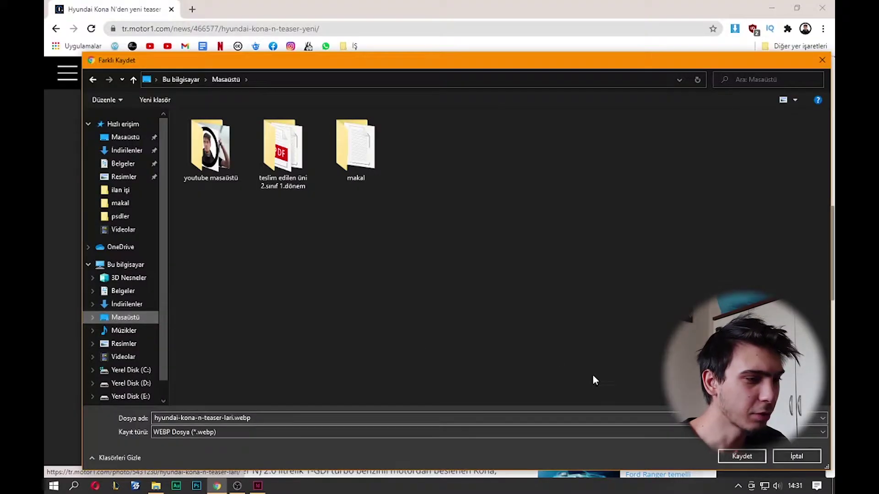
# Step: Check the file type options for saving the article image hyundai-kona-n-teaser-lari.webp in Chrome, and cancel the save
pyautogui.click(225, 432)
pyautogui.click(246, 431)
pyautogui.press('Escape')
# Step: Copy the text "Hyundai Kona N Teaser" from the article page and search Google for it in a new tab
pyautogui.moveTo(344, 155); pyautogui.dragTo(207, 153)
pyautogui.hotkey('ctrl', 'c')
pyautogui.hotkey('ctrl', 't')
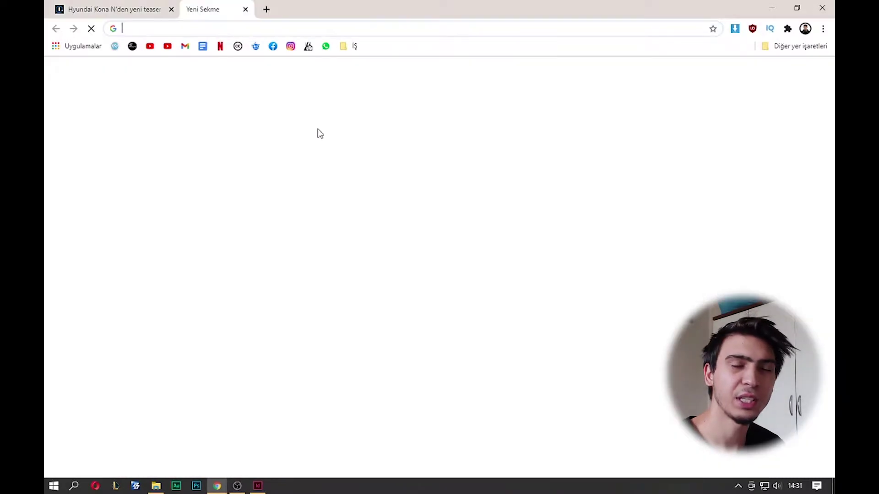
pyautogui.hotkey('ctrl', 'v')
pyautogui.press('Return')
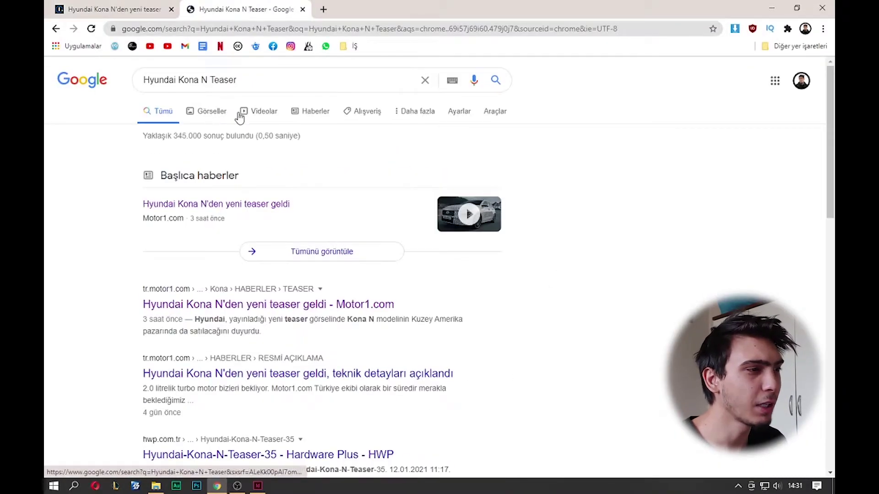
# Step: Open the first Hyundai Kona N result in the image results and save it to the desktop as hyundai-kona-n-teaser-lari.jpg
pyautogui.click(228, 113)
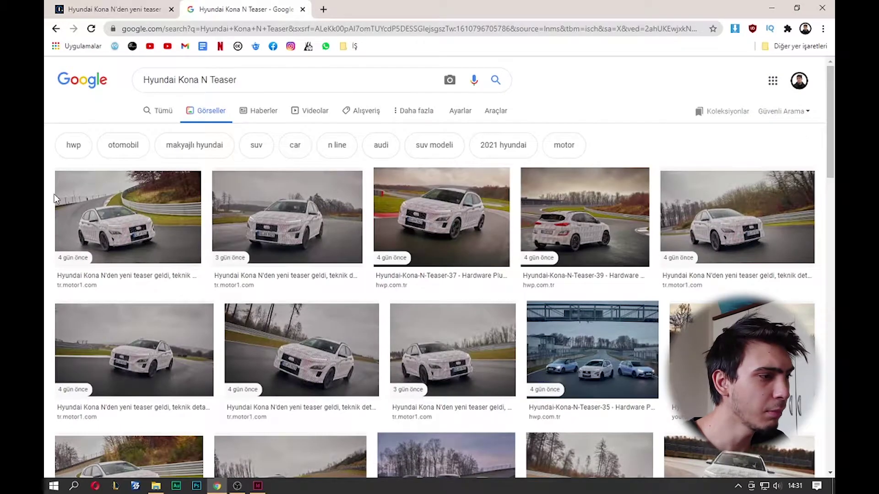
pyautogui.click(185, 232)
pyautogui.rightClick(595, 221)
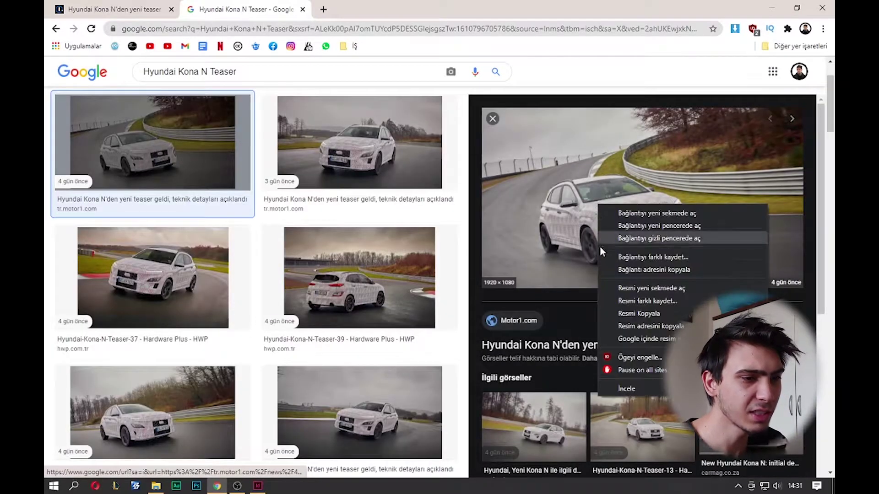
pyautogui.click(608, 301)
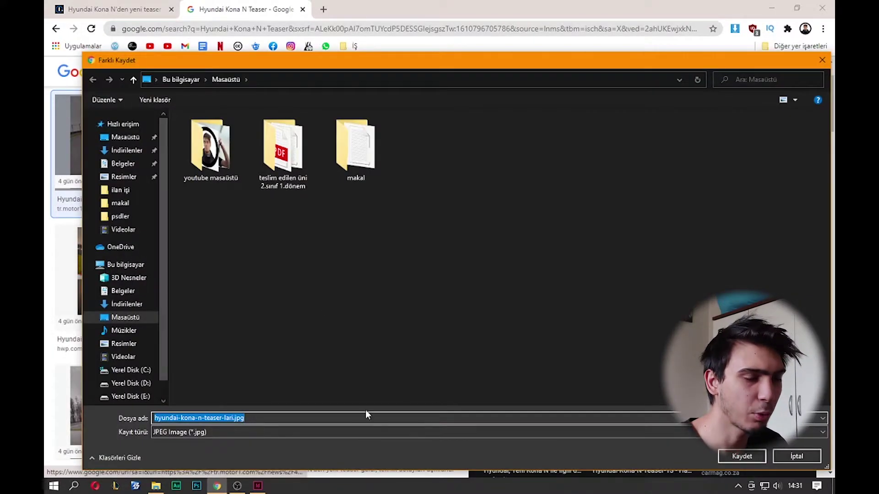
pyautogui.click(732, 456)
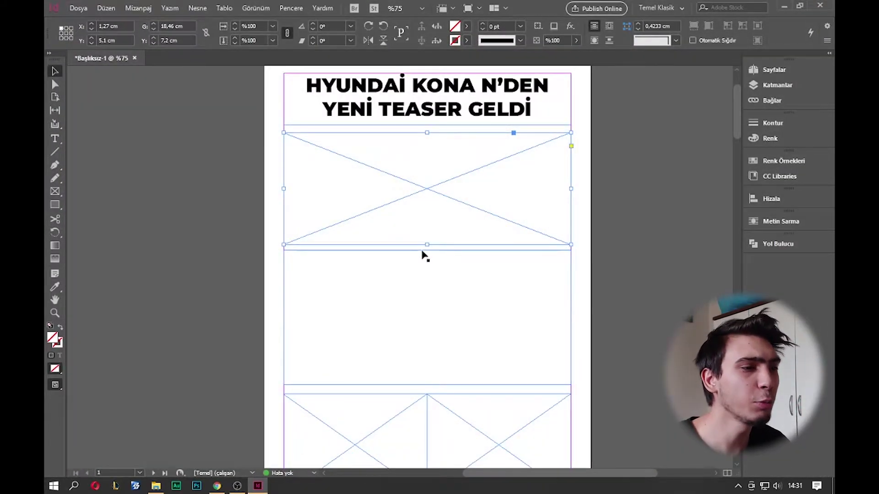
pyautogui.click(657, 171)
pyautogui.click(496, 193)
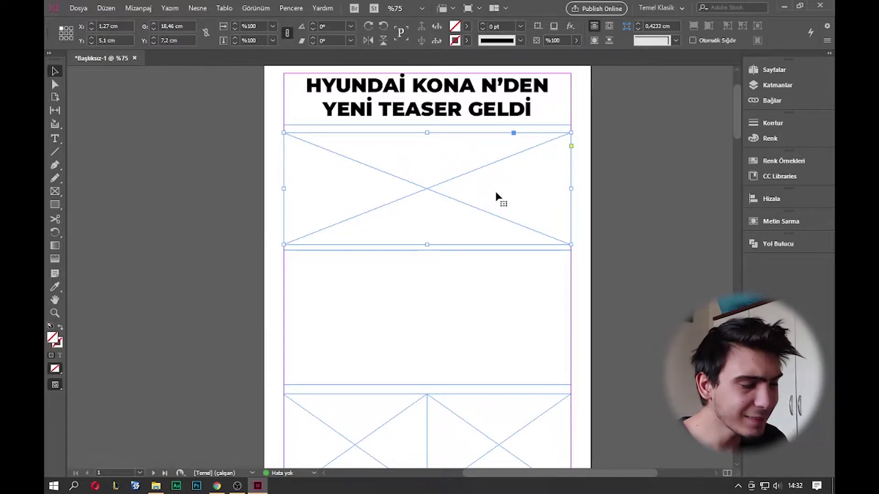
pyautogui.hotkey('ctrl', 'd')
pyautogui.press('Escape')
pyautogui.rightClick(480, 206)
pyautogui.moveTo(492, 213)
pyautogui.click(429, 164)
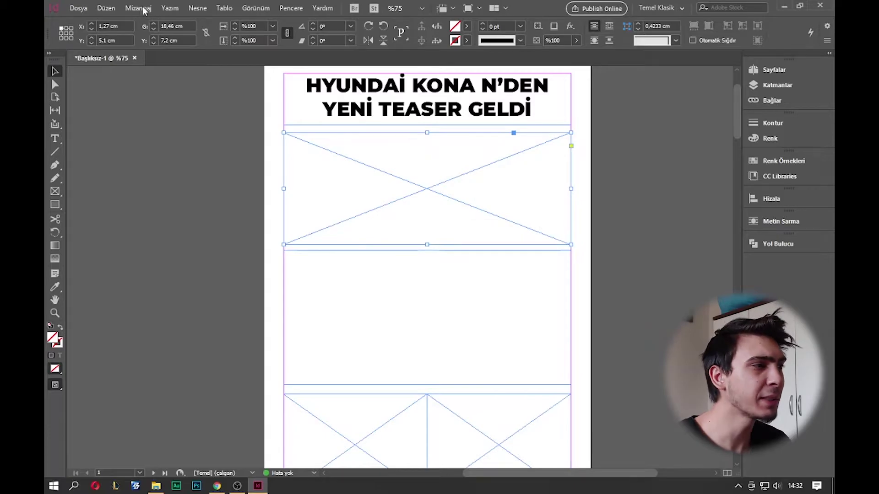
pyautogui.click(78, 8)
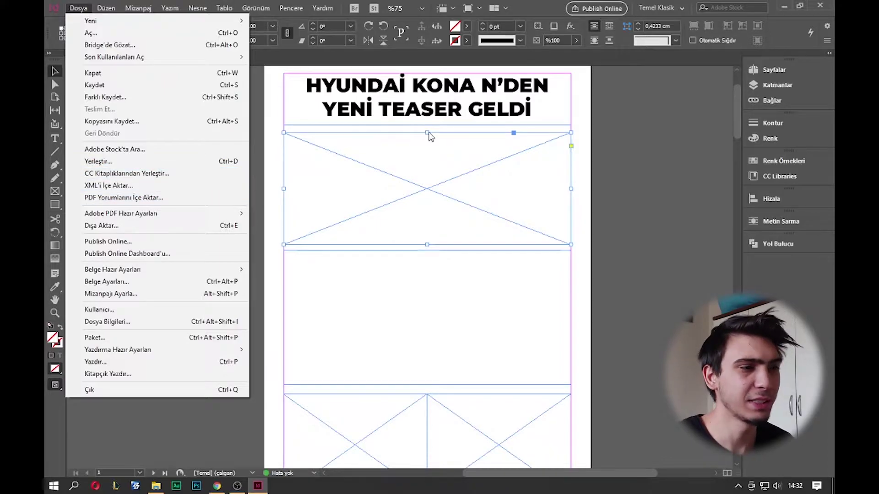
pyautogui.click(429, 133)
# Step: Place hyundai-kona-n-teaser-lari.jpg from the desktop into the wide picture frame below the headline
pyautogui.click(608, 179)
pyautogui.click(528, 179)
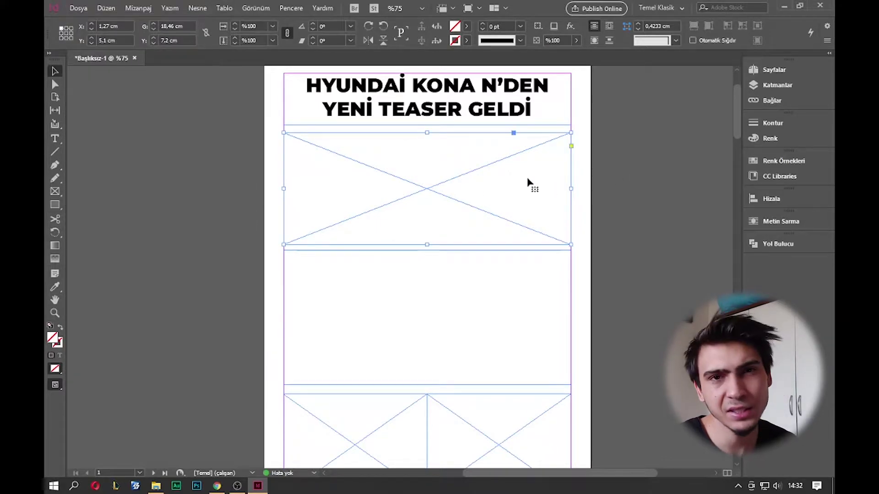
pyautogui.hotkey('ctrl', 'd')
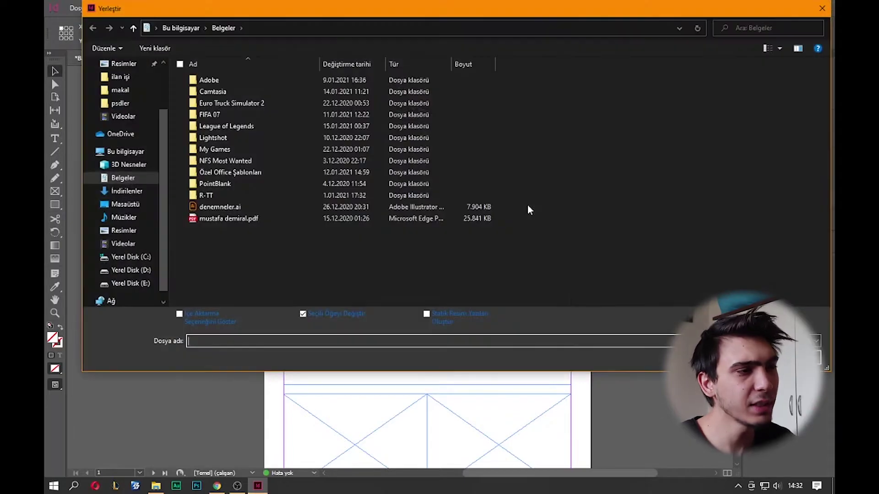
pyautogui.click(131, 204)
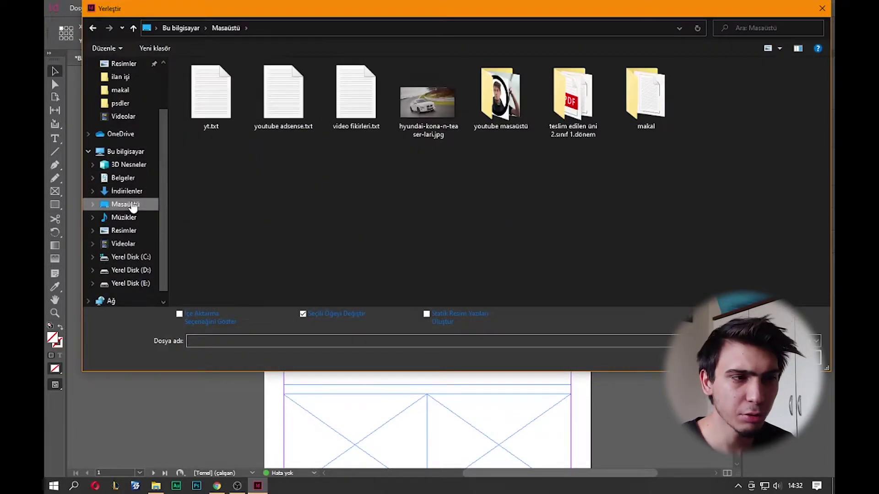
pyautogui.click(419, 106)
pyautogui.doubleClick(421, 108)
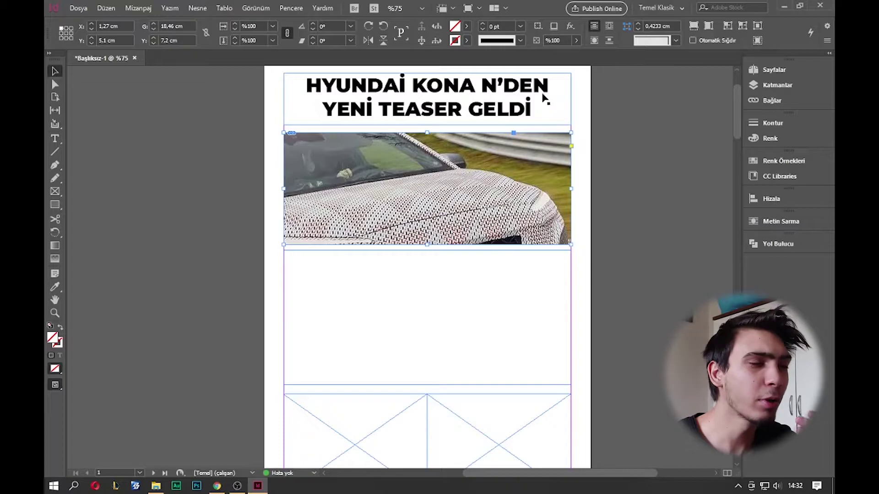
# Step: Try the proportional frame filling and proportional content fitting options on the placed car image
pyautogui.rightClick(424, 191)
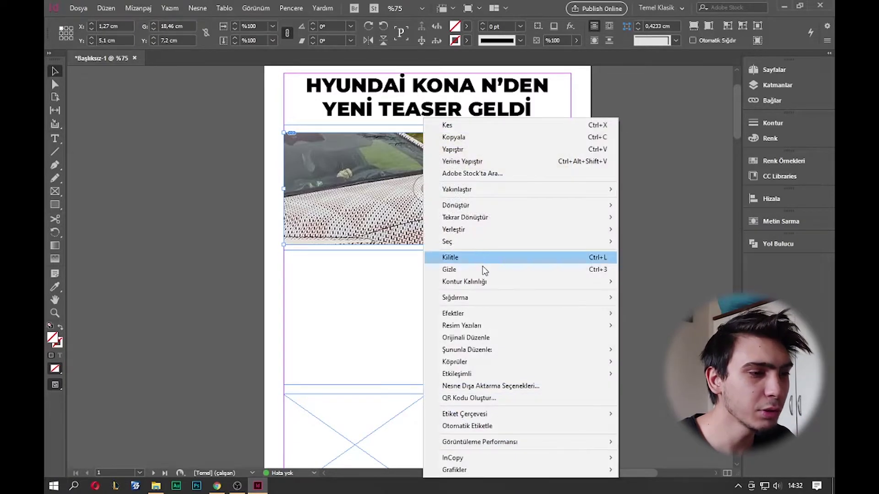
pyautogui.moveTo(480, 300)
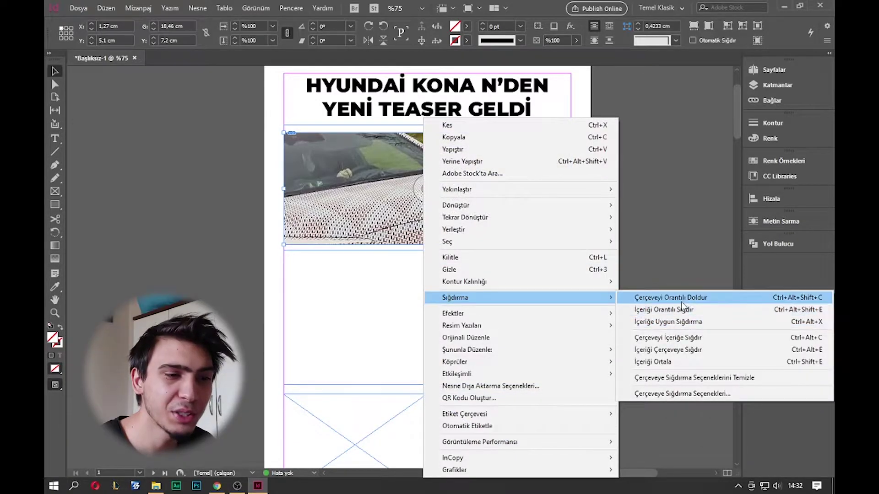
pyautogui.click(722, 302)
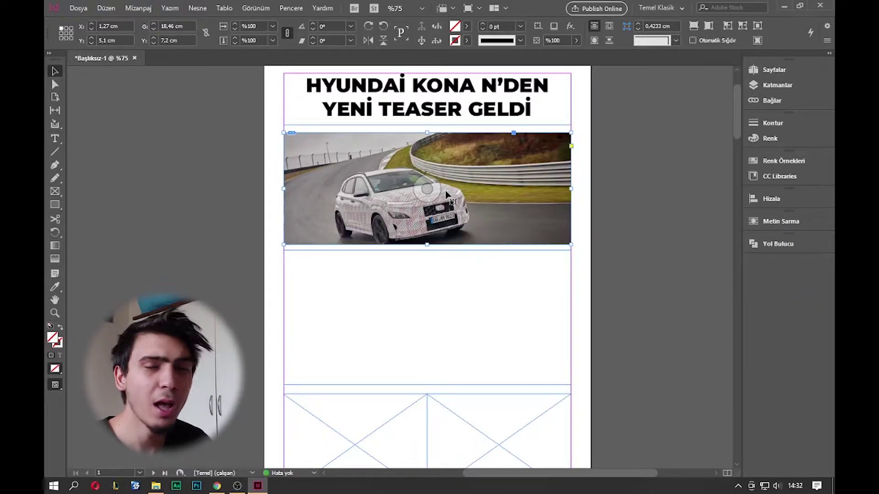
pyautogui.rightClick(427, 185)
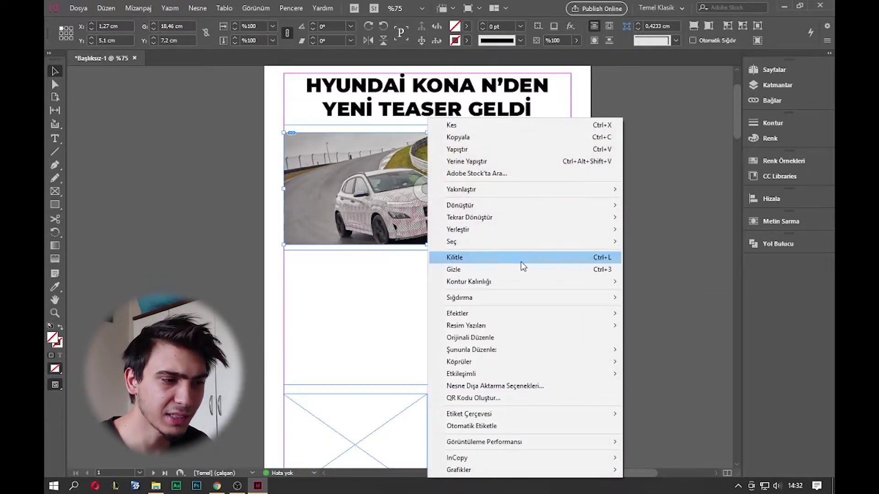
pyautogui.moveTo(501, 297)
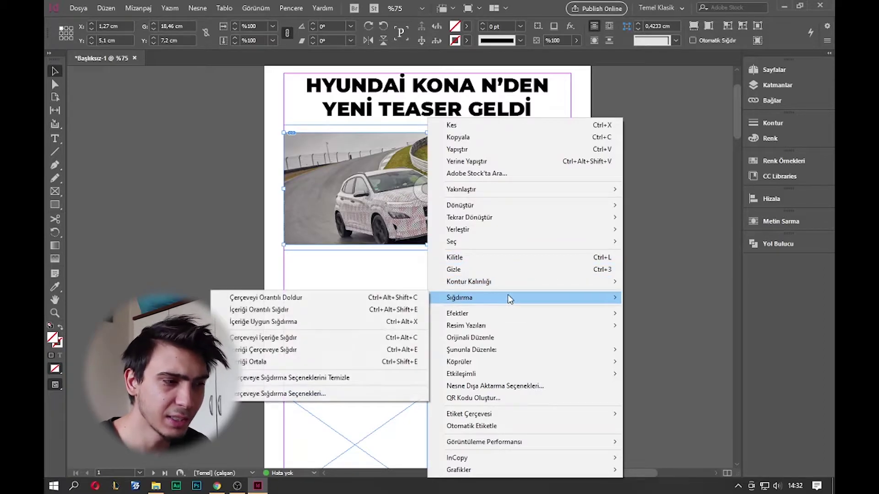
pyautogui.click(325, 309)
# Step: Apply content-aware fitting to the car image and shift it upward inside its frame to show the whole car
pyautogui.rightClick(430, 187)
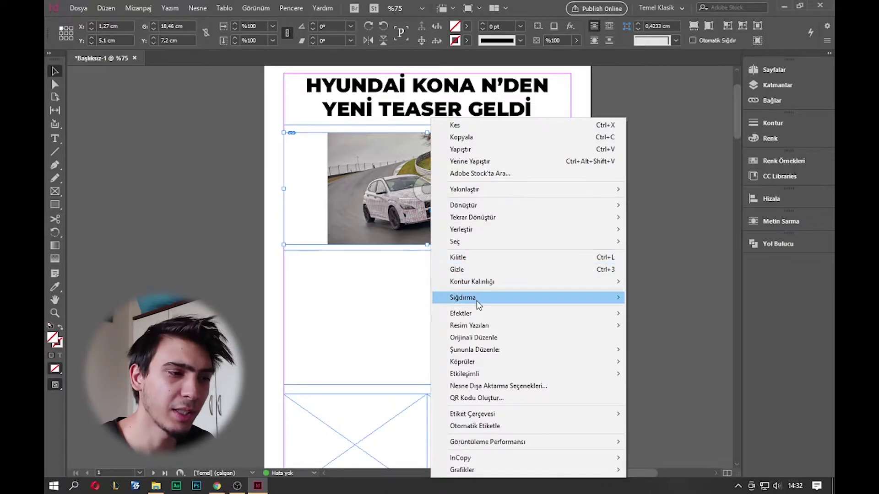
pyautogui.moveTo(476, 299)
pyautogui.click(391, 322)
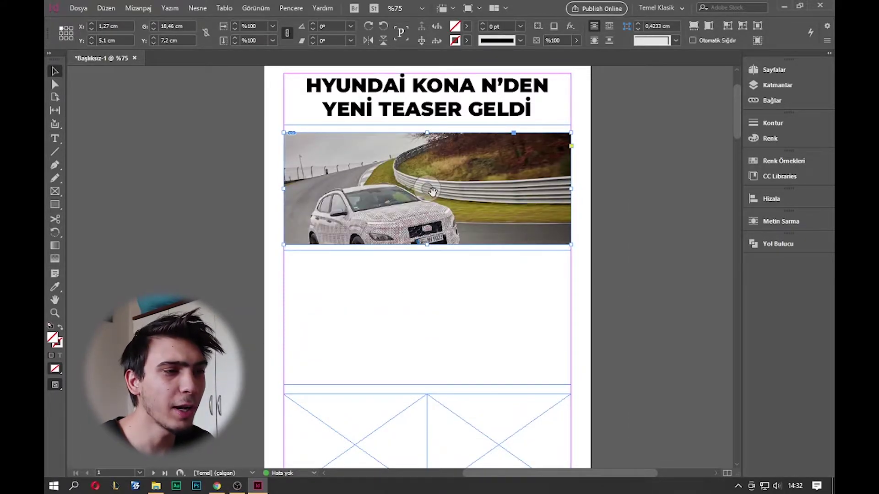
pyautogui.scroll(2, 432, 192)
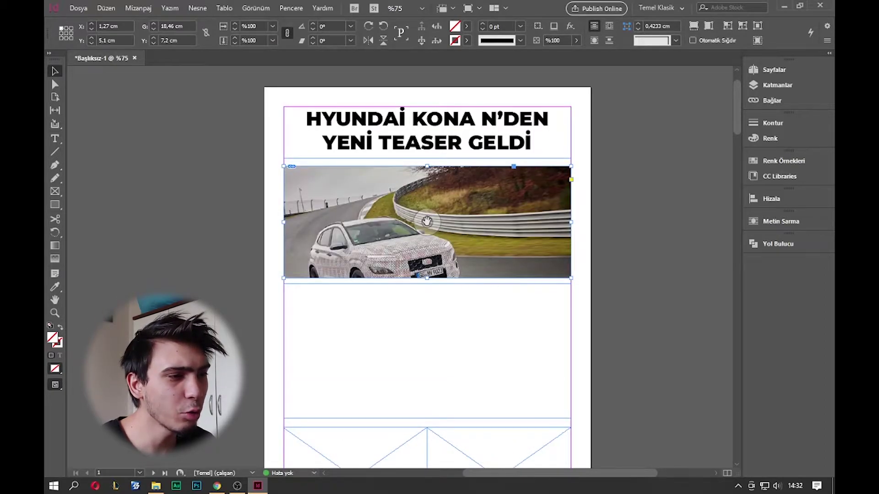
pyautogui.moveTo(434, 217)
pyautogui.mouseDown()
pyautogui.moveTo(435, 227)
pyautogui.moveTo(445, 207)
pyautogui.moveTo(435, 217)
pyautogui.mouseUp()
pyautogui.click(667, 241)
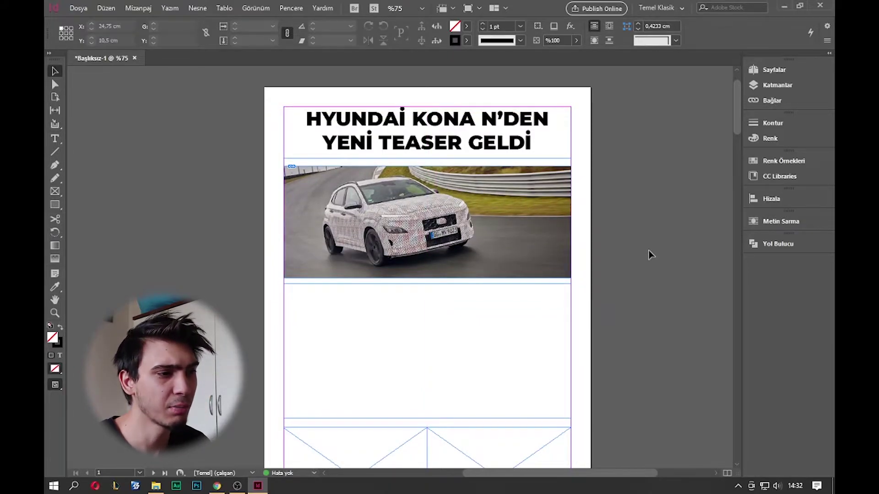
# Step: Preview the page without guides and frame edges, and return to the normal view
pyautogui.press('w')
pyautogui.scroll(-6, 602, 270)
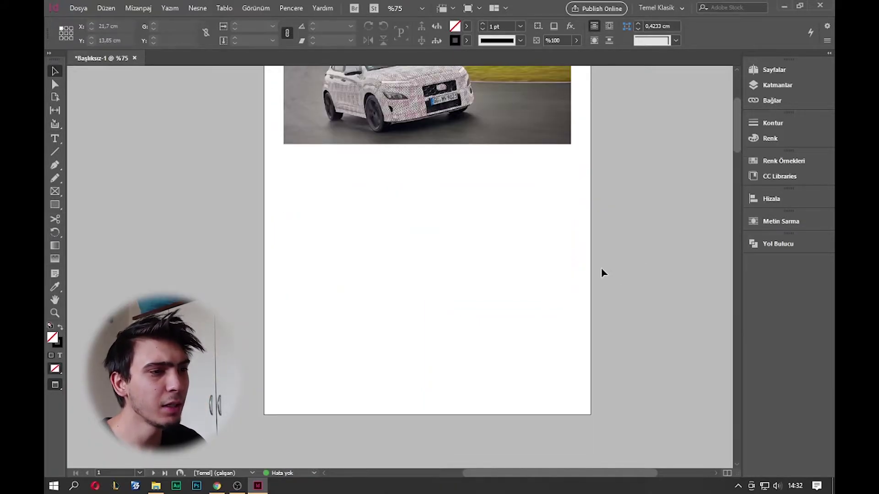
pyautogui.hotkey('ctrl', '-')
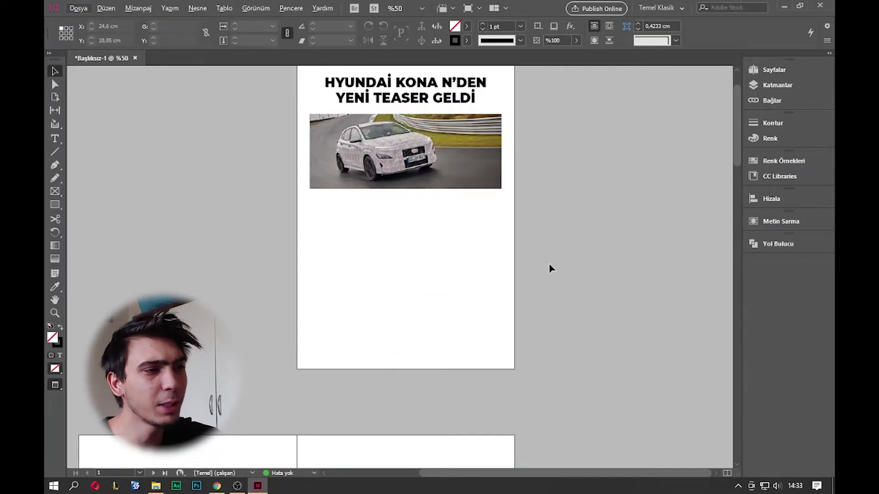
pyautogui.scroll(2, 525, 208)
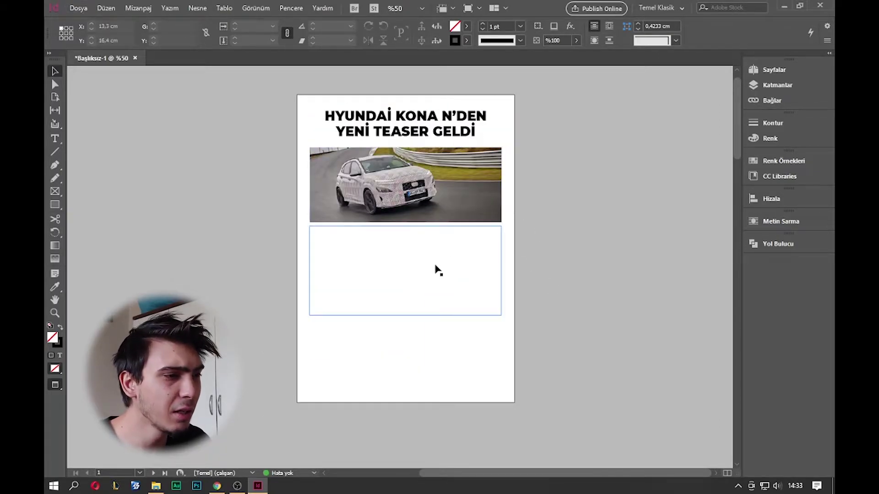
pyautogui.press('w')
# Step: Fill the empty text frame below the car image with placeholder text
pyautogui.click(465, 264)
pyautogui.hotkey('ctrl', '1')
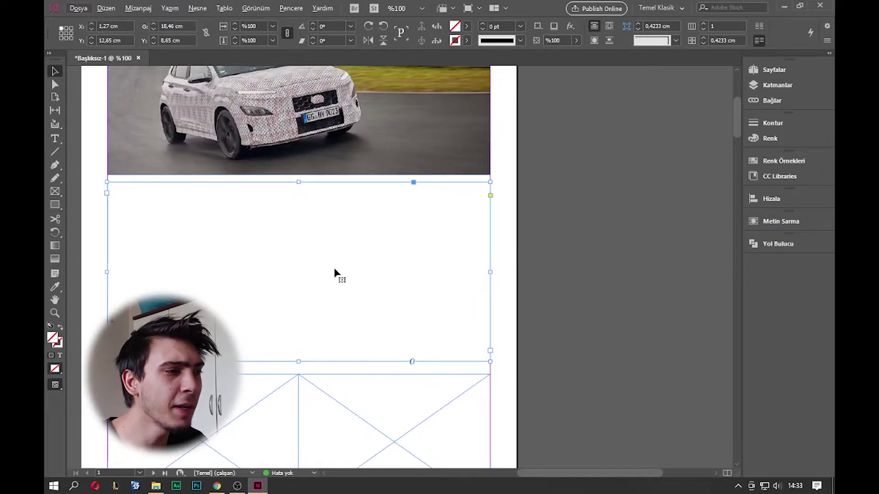
pyautogui.moveTo(338, 266); pyautogui.dragTo(371, 255)
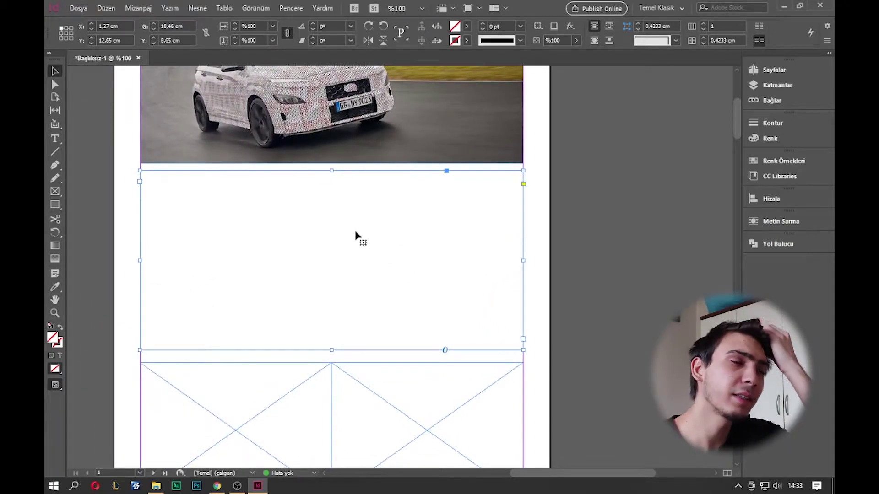
pyautogui.press('t')
pyautogui.click(335, 218)
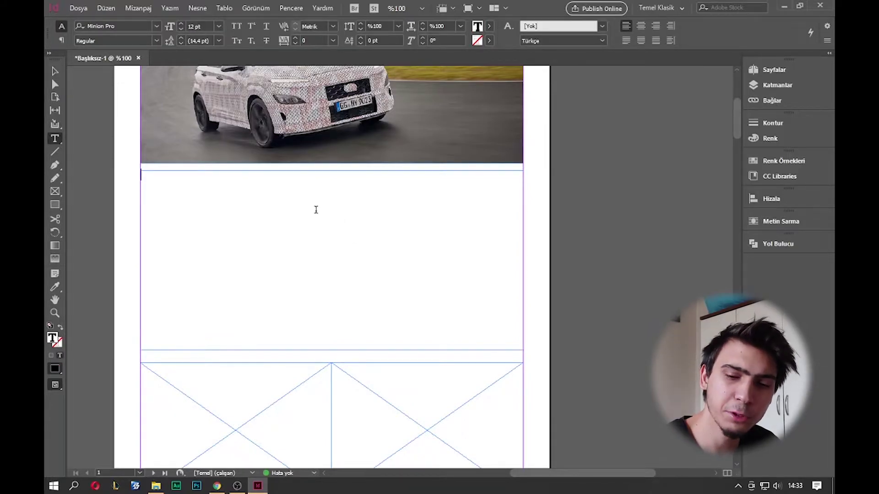
pyautogui.rightClick(314, 216)
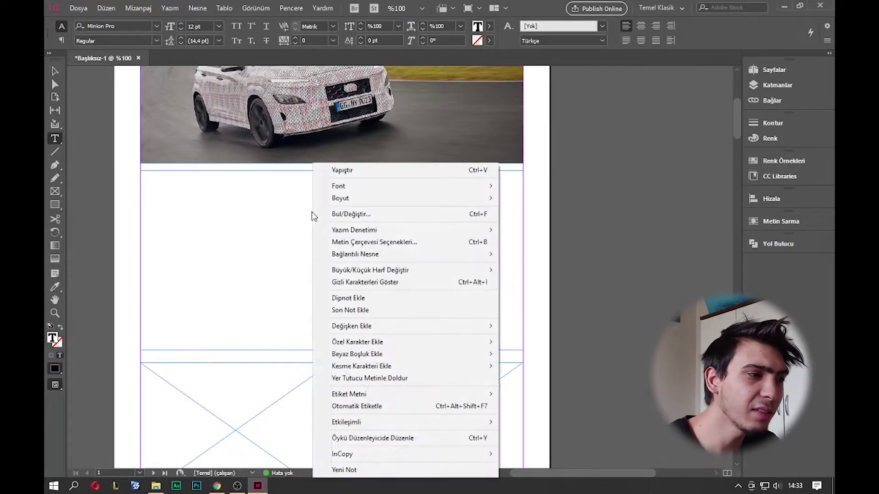
pyautogui.click(378, 378)
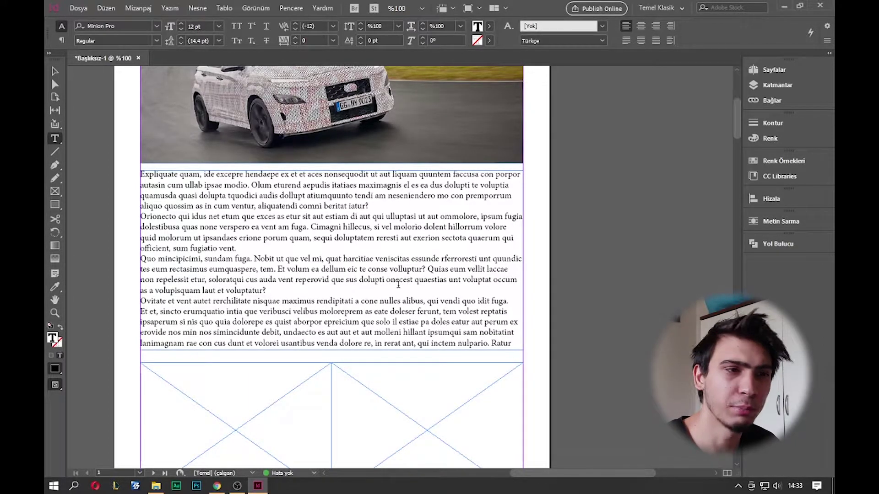
pyautogui.click(59, 70)
# Step: Select all the placeholder body text and justify all its lines
pyautogui.scroll(-2, 474, 290)
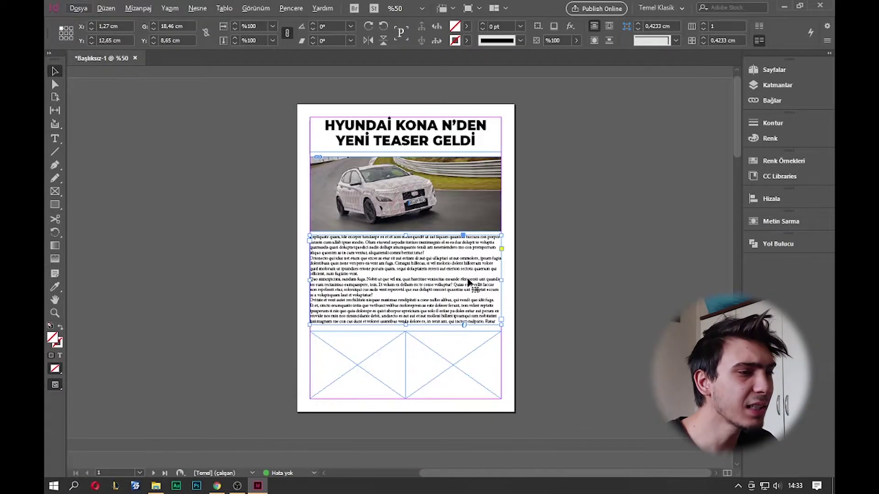
pyautogui.scroll(1, 507, 223)
pyautogui.doubleClick(433, 295)
pyautogui.hotkey('ctrl', 'a')
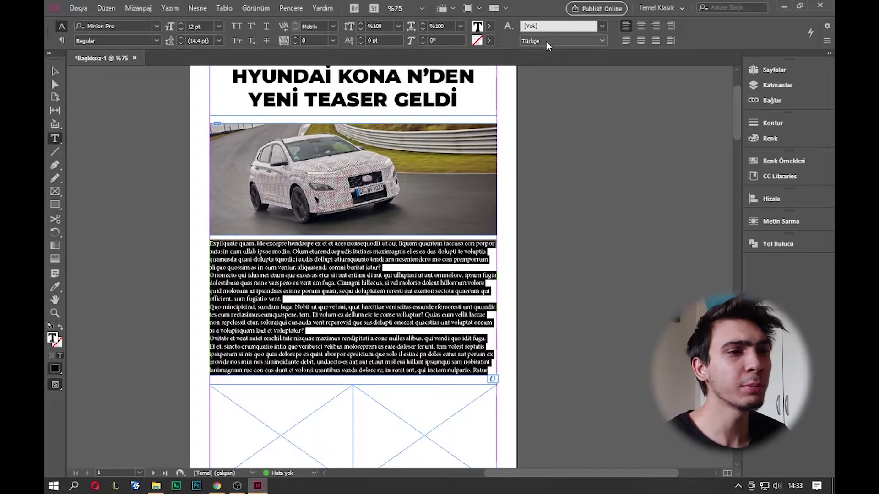
pyautogui.click(651, 42)
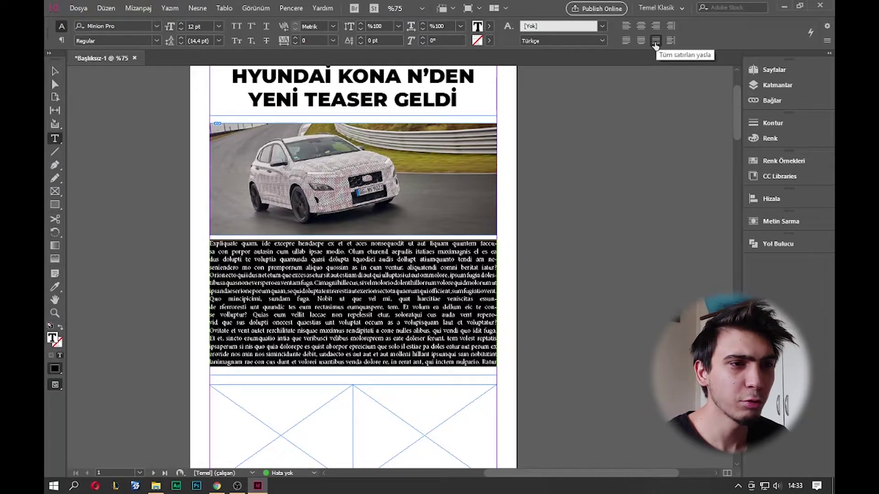
pyautogui.click(55, 72)
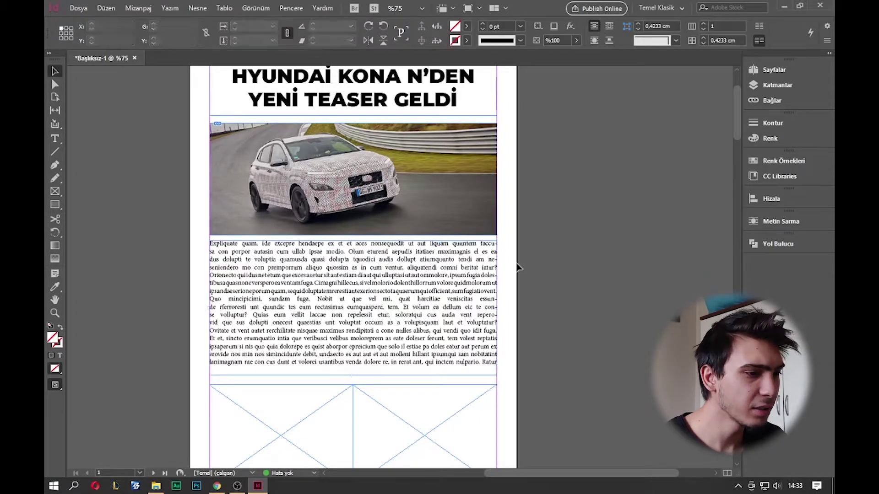
# Step: Try fitting the body text frame's height to its text, and set the height back to 8.65 cm
pyautogui.click(359, 358)
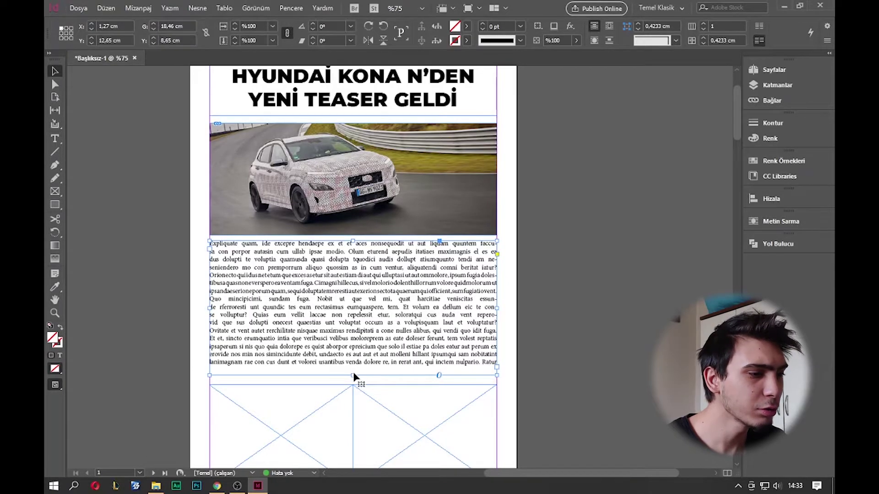
pyautogui.scroll(2, 355, 379)
pyautogui.doubleClick(352, 375)
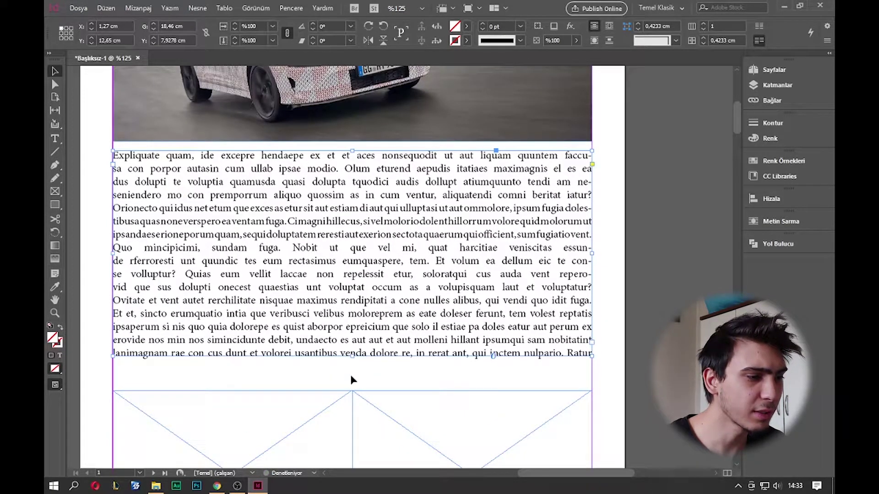
pyautogui.moveTo(354, 358); pyautogui.dragTo(368, 374)
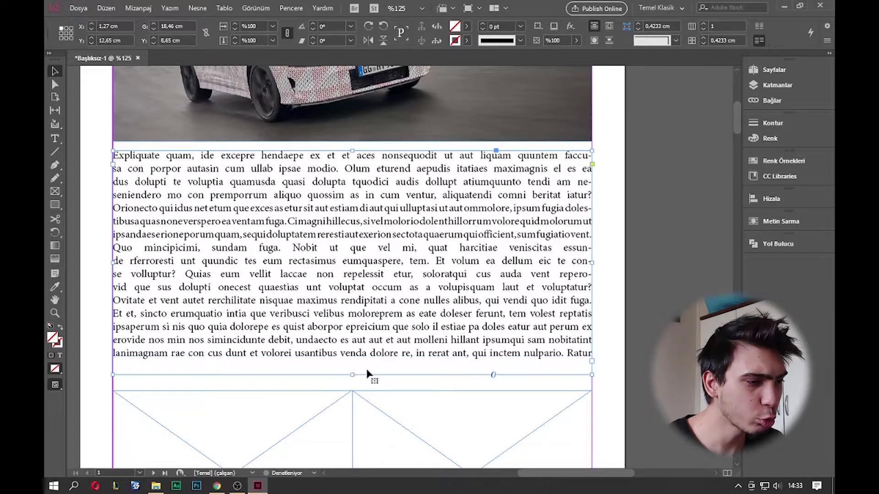
# Step: Fit the body text frame's height to its text and move the frame down to Y 13.4722 cm
pyautogui.doubleClick(352, 375)
pyautogui.scroll(-1, 396, 325)
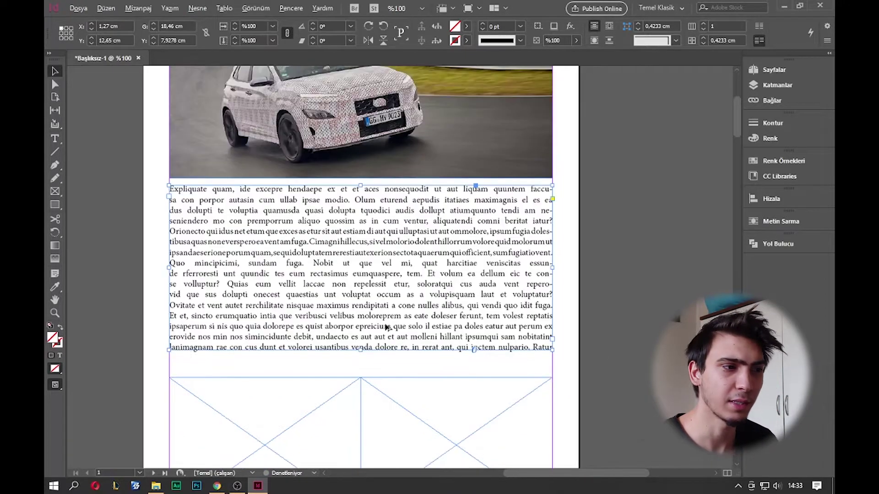
pyautogui.moveTo(386, 309); pyautogui.dragTo(505, 326)
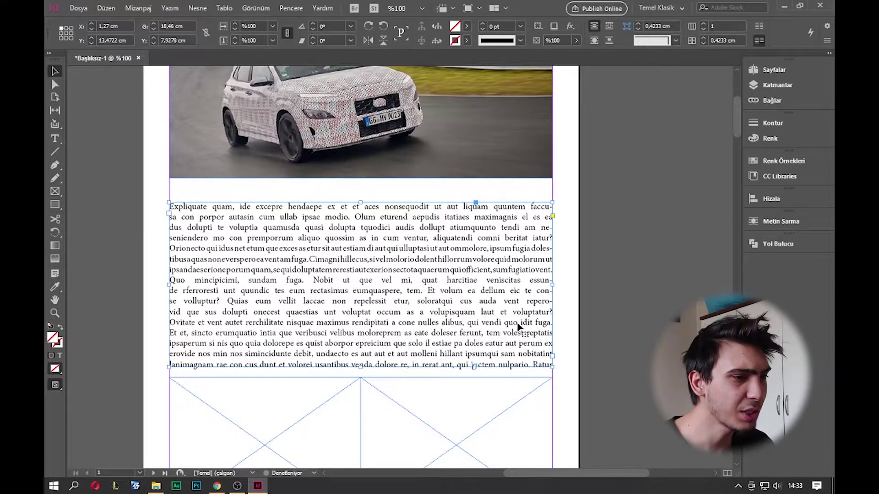
# Step: Place hyundai-kona-n-teaser-lari.jpg in each of the two empty picture frames below the body text
pyautogui.moveTo(511, 383); pyautogui.dragTo(551, 243)
pyautogui.click(329, 271)
pyautogui.hotkey('ctrl', 'd')
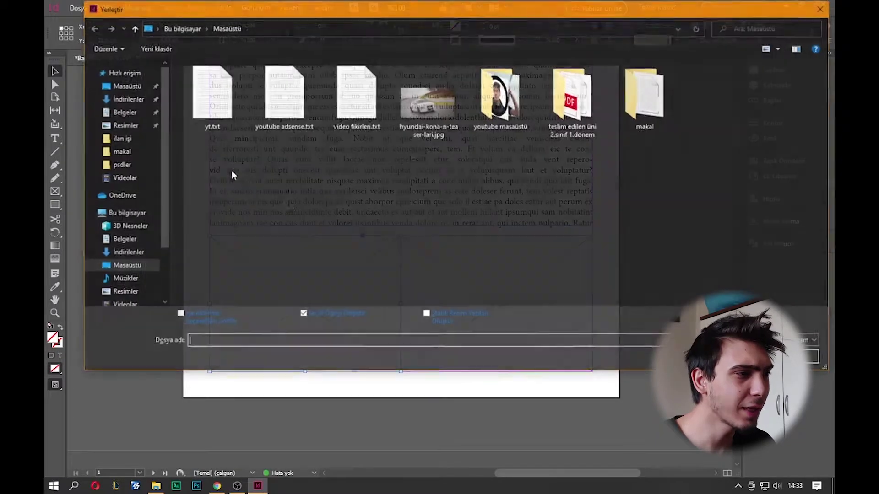
pyautogui.doubleClick(449, 108)
pyautogui.click(442, 293)
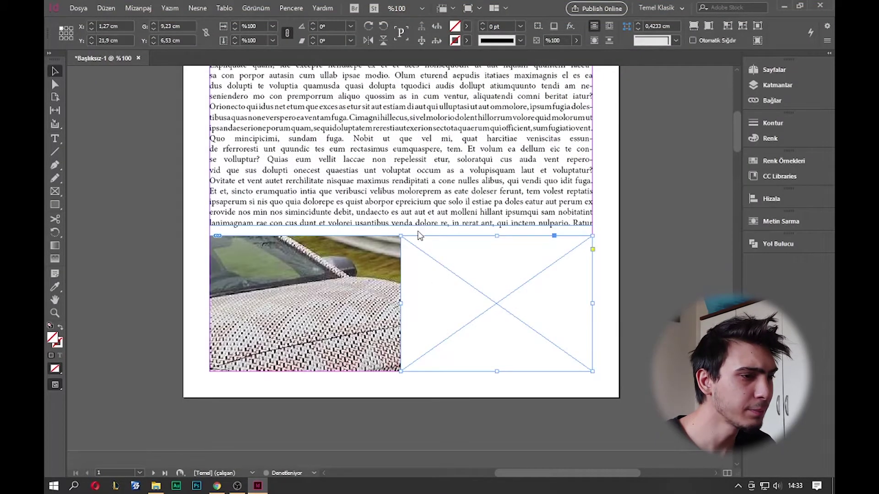
pyautogui.hotkey('ctrl', 'd')
pyautogui.doubleClick(447, 115)
# Step: Try shifting the placed car images inside both frames below the body text
pyautogui.moveTo(312, 306); pyautogui.dragTo(393, 313)
pyautogui.click(500, 306)
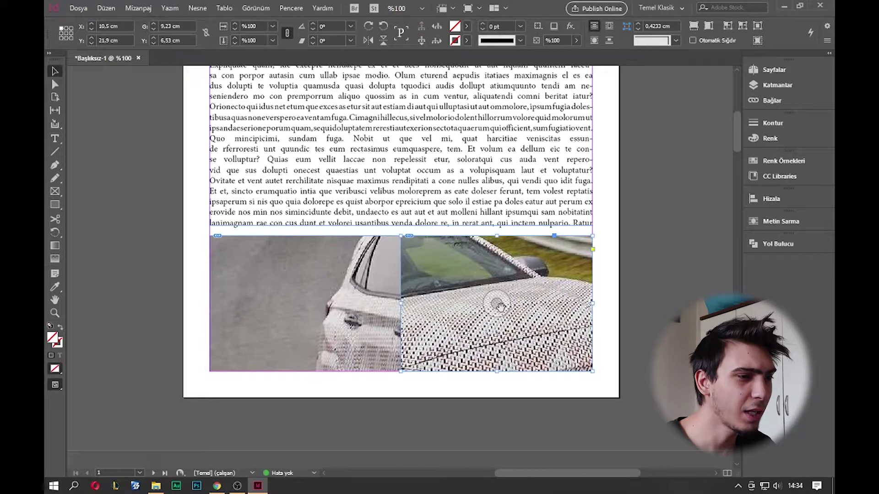
pyautogui.moveTo(527, 316); pyautogui.dragTo(584, 293)
pyautogui.click(647, 303)
# Step: Open a gap between the two adjoining image frames by narrowing each to about 8.88 cm
pyautogui.click(397, 312)
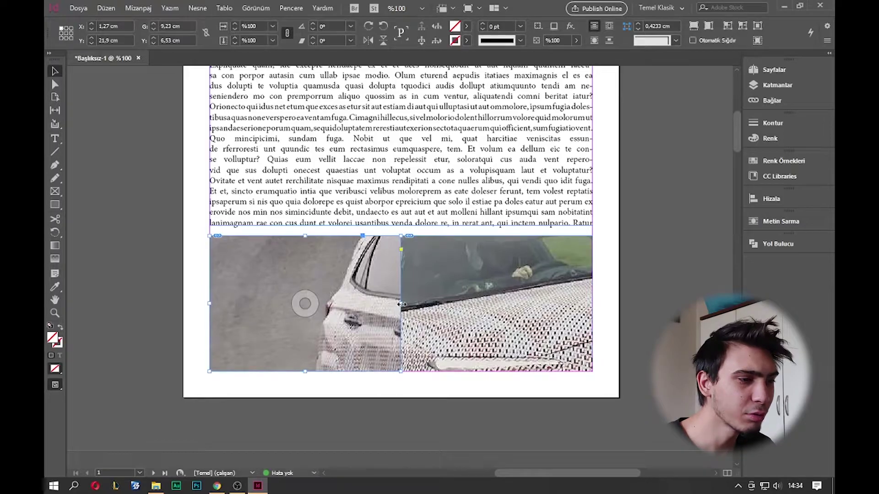
pyautogui.moveTo(398, 305); pyautogui.dragTo(408, 305)
pyautogui.click(415, 308)
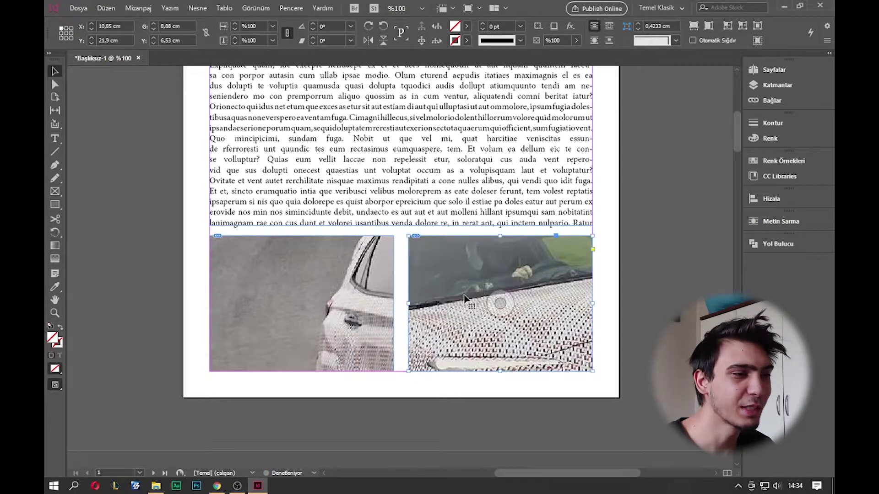
# Step: Fill the right-hand image frame proportionally with its car photo, and fit the photo in the left-hand frame proportionally too
pyautogui.rightClick(485, 309)
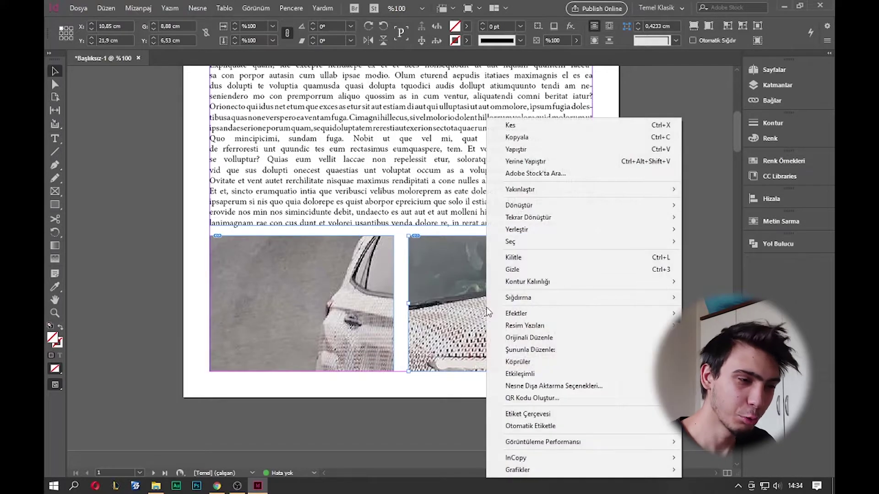
pyautogui.moveTo(529, 299)
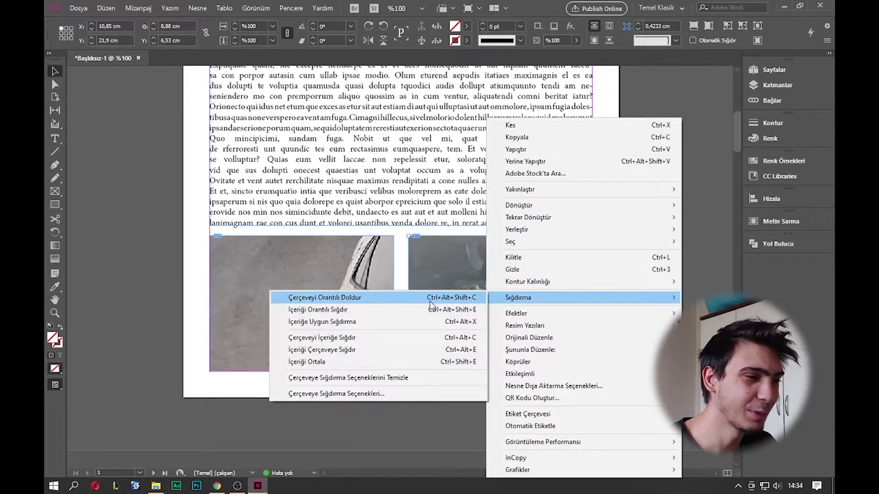
pyautogui.click(320, 298)
pyautogui.rightClick(358, 298)
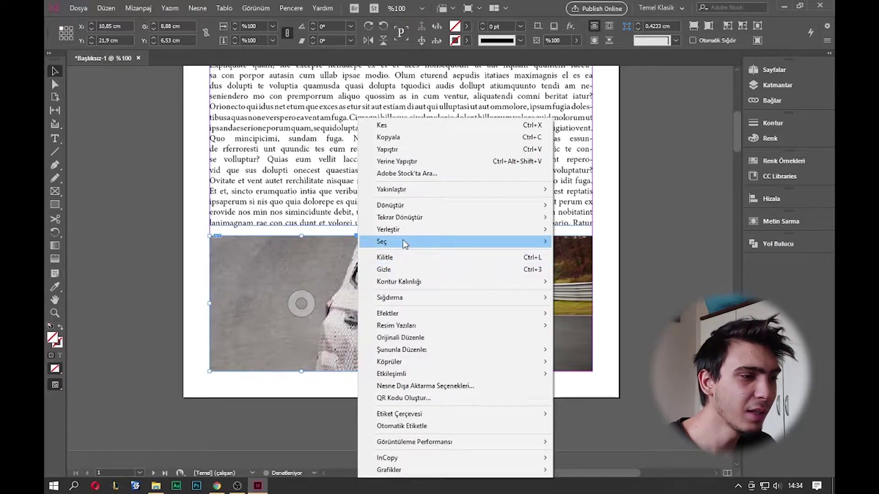
pyautogui.moveTo(414, 298)
pyautogui.click(639, 315)
# Step: Scale the photo inside the left-hand frame to about 18.14% and shift it to about X -0.92 cm
pyautogui.click(301, 303)
pyautogui.moveTo(393, 252); pyautogui.dragTo(464, 212)
pyautogui.moveTo(305, 302); pyautogui.dragTo(284, 332)
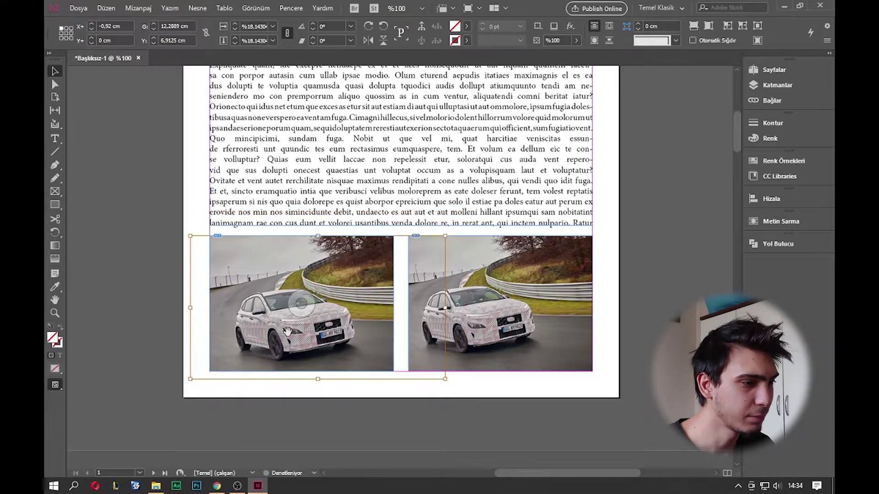
pyautogui.hotkey('ctrl', 'shift', 'a')
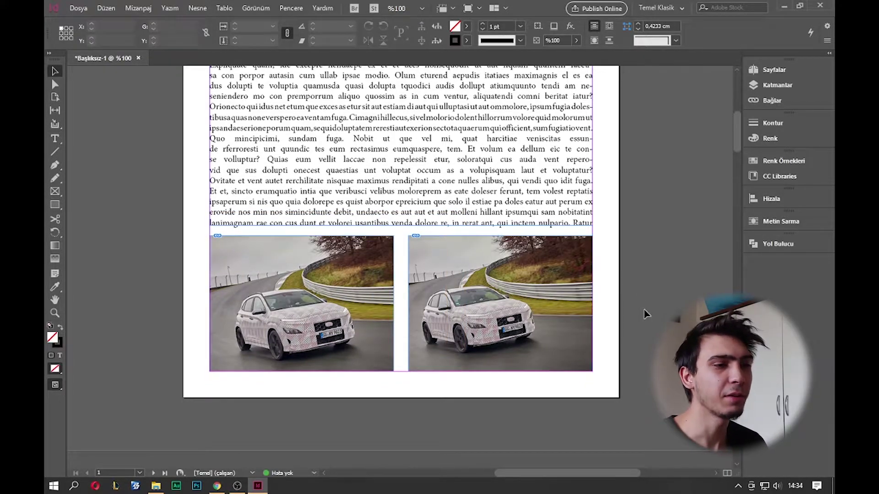
# Step: Preview the whole article page without guides and frame edges, and check its layout
pyautogui.press('w')
pyautogui.scroll(9, 579, 312)
pyautogui.scroll(-2, 575, 311)
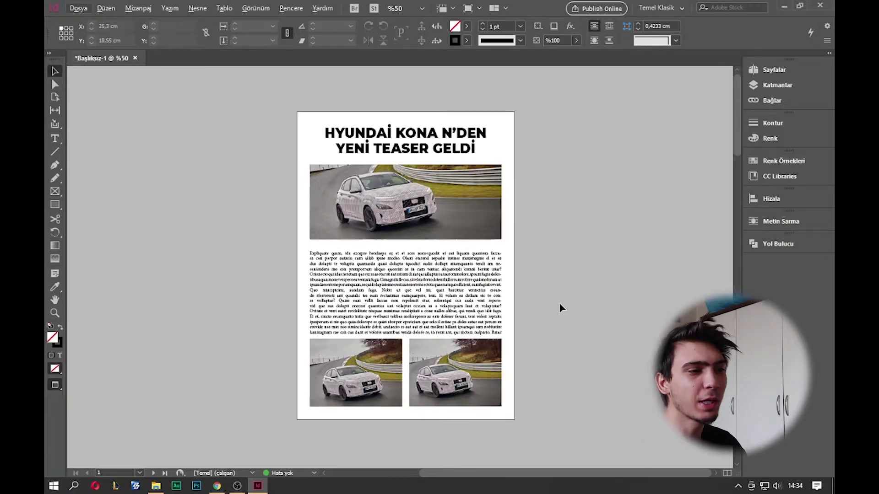
pyautogui.scroll(-1, 558, 300)
pyautogui.scroll(-3, 550, 258)
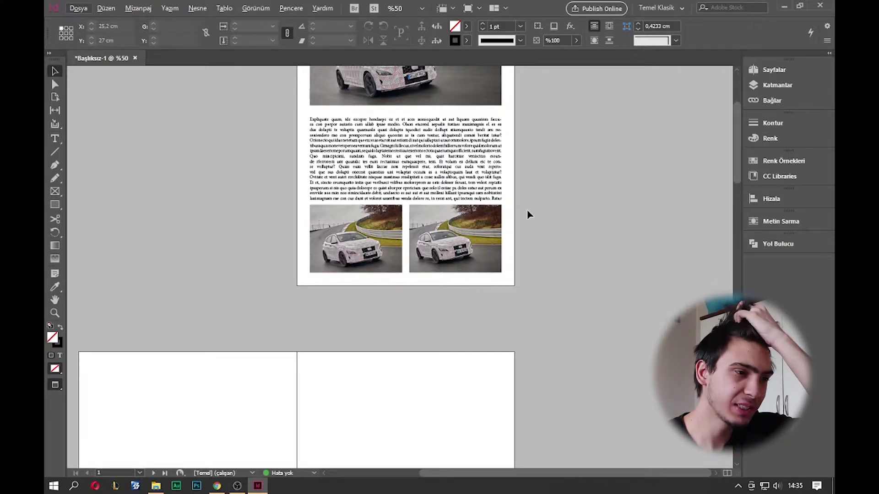
pyautogui.scroll(3, 526, 209)
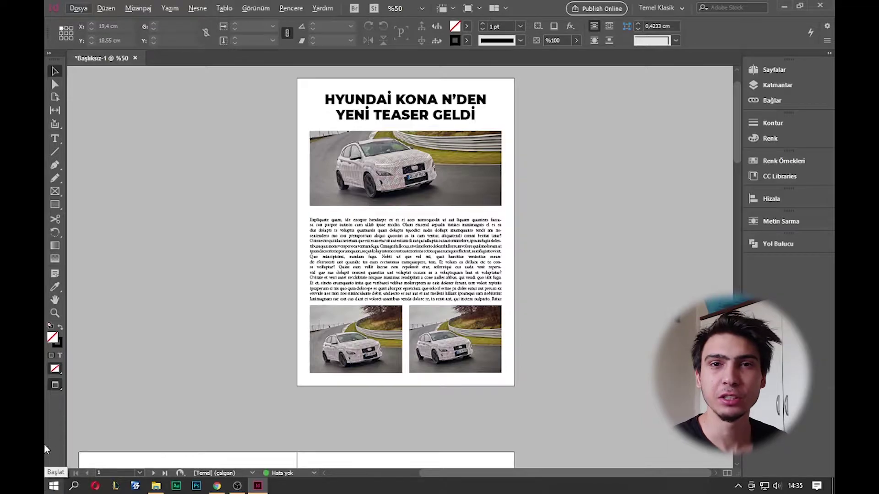
# Step: Return to the normal view and examine the margin guides on the blank spread of pages 2-3
pyautogui.scroll(-1, 130, 391)
pyautogui.moveTo(164, 357); pyautogui.dragTo(268, 282)
pyautogui.press('w')
pyautogui.moveTo(339, 418); pyautogui.dragTo(396, 320)
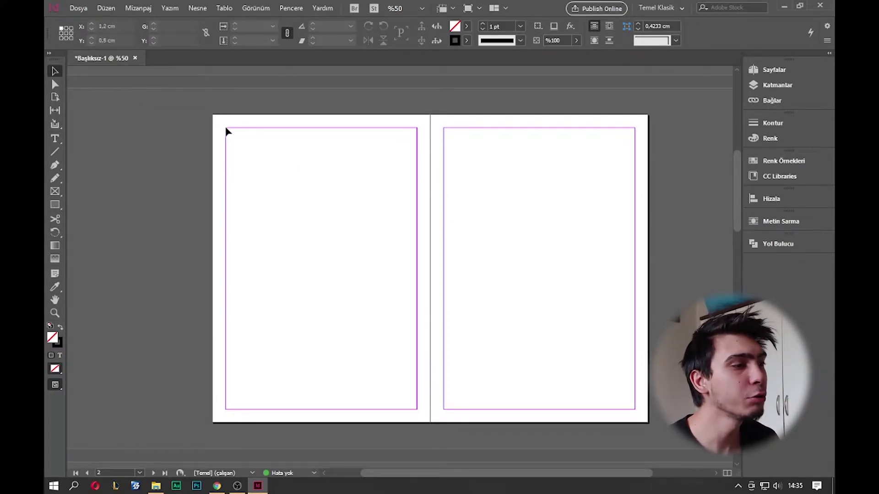
pyautogui.moveTo(304, 221); pyautogui.dragTo(418, 414)
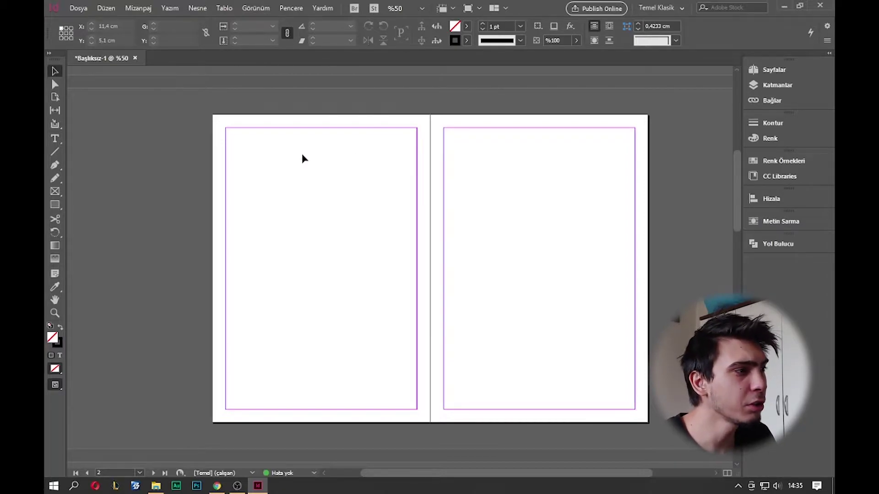
pyautogui.moveTo(220, 125); pyautogui.dragTo(252, 143)
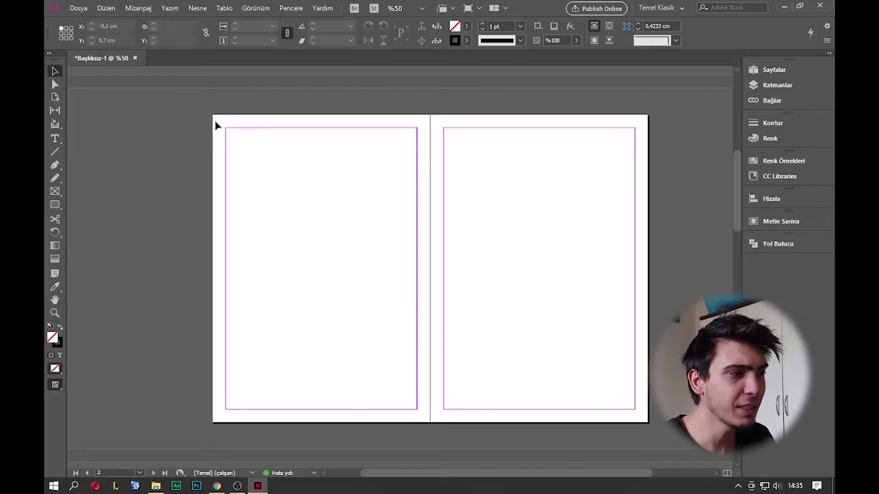
# Step: Open the Margins and Columns settings for page 2 and try column counts up to 6 with the preview on
pyautogui.click(151, 8)
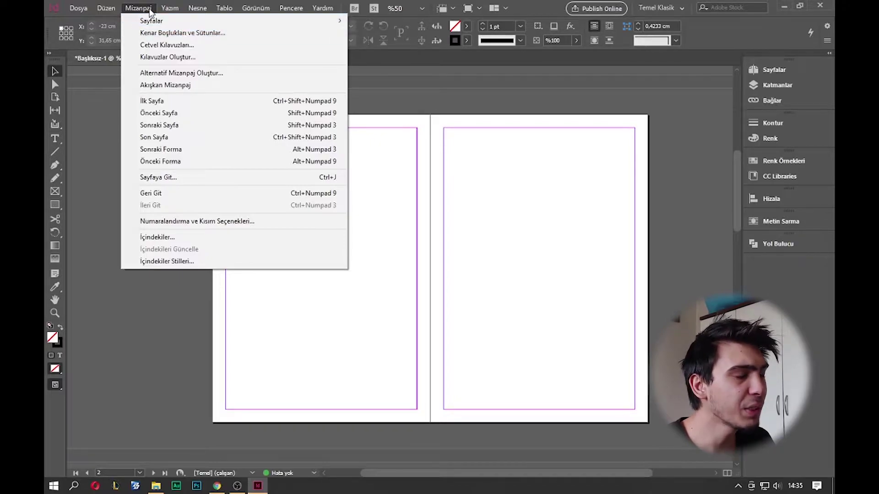
pyautogui.click(181, 33)
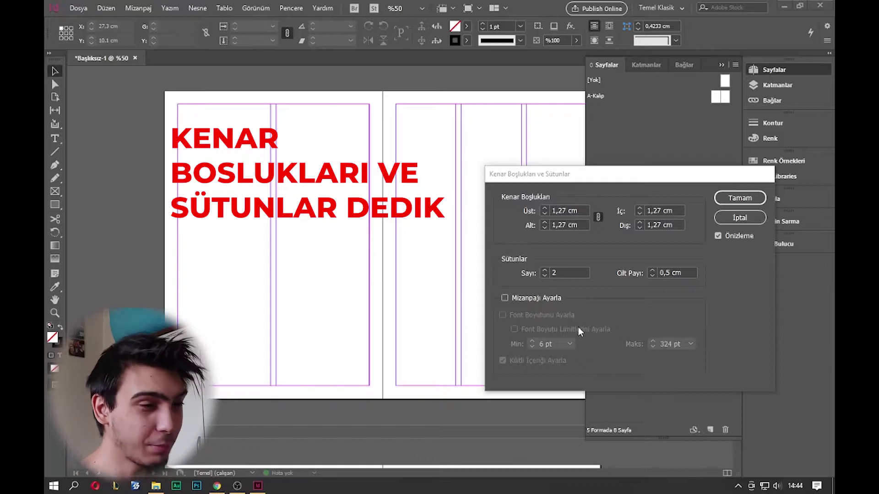
pyautogui.doubleClick(566, 270)
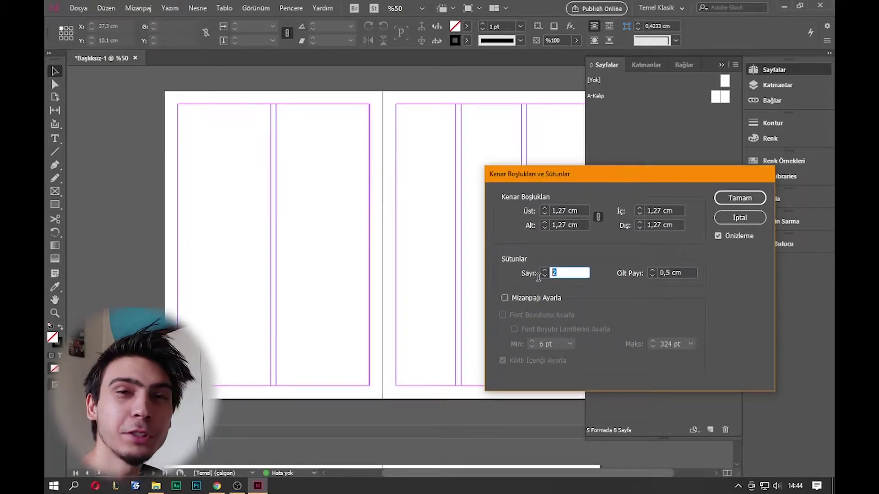
pyautogui.click(564, 272)
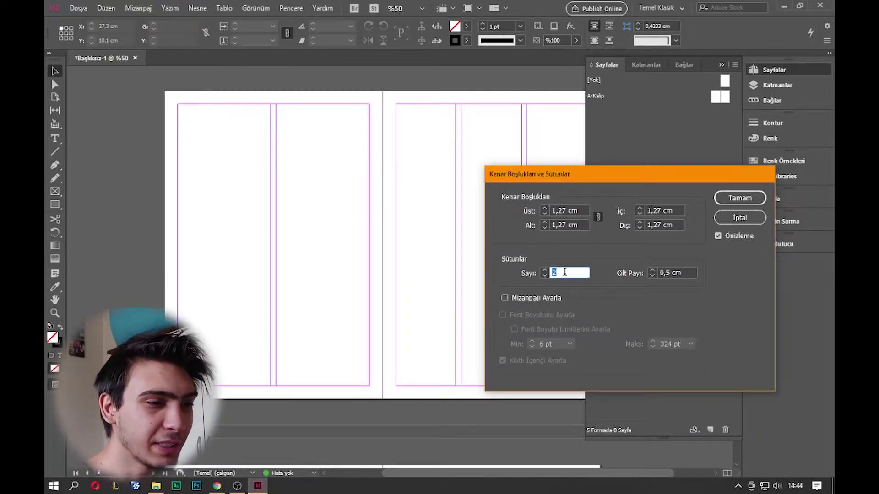
pyautogui.click(544, 272)
pyautogui.click(545, 275)
pyautogui.click(544, 271)
pyautogui.click(544, 275)
pyautogui.click(545, 270)
pyautogui.click(545, 270)
pyautogui.click(545, 270)
pyautogui.click(545, 270)
pyautogui.click(545, 271)
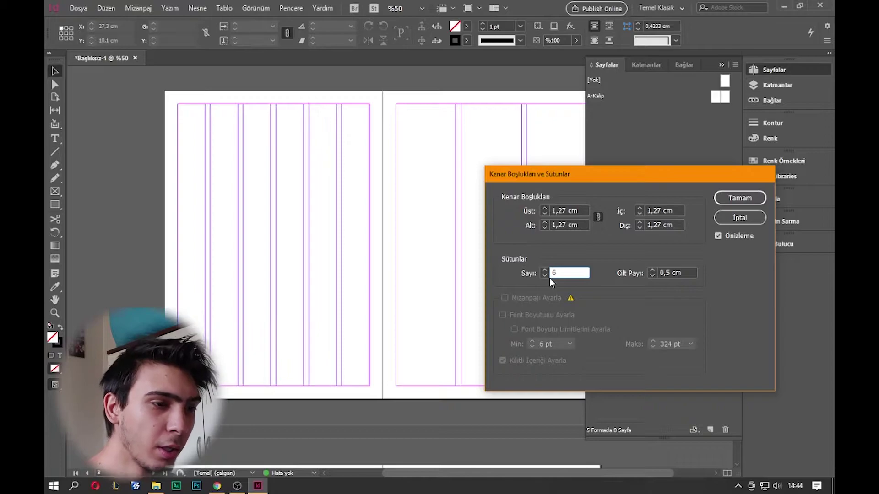
# Step: Set page 2 to 2 columns with a 0.5 cm gutter and apply the settings
pyautogui.press('BackSpace')
pyautogui.write('2')
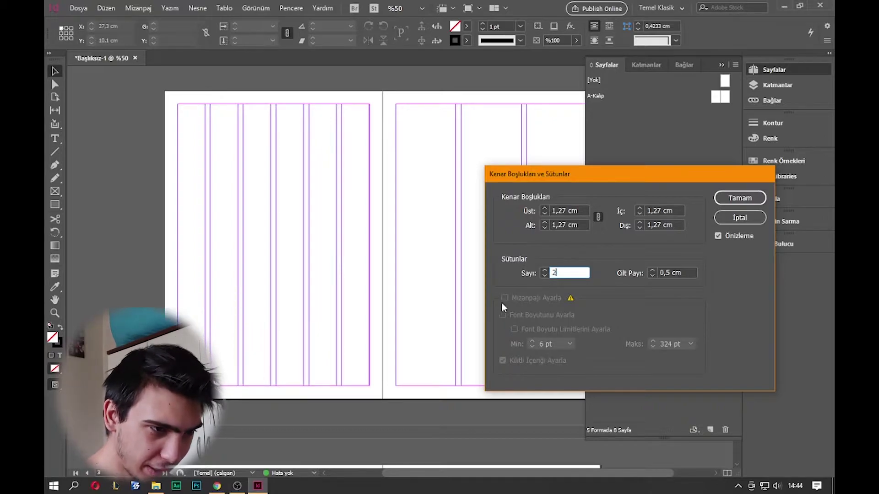
pyautogui.click(669, 272)
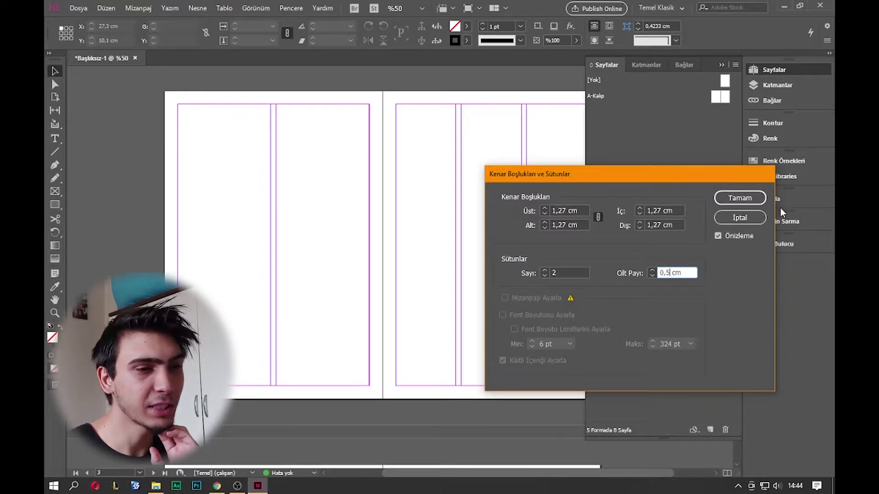
pyautogui.click(757, 197)
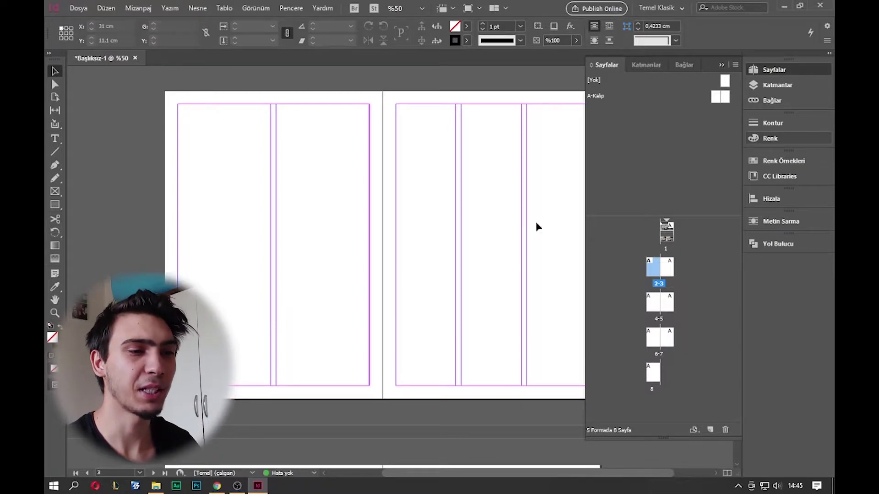
# Step: Select page 3 and set it to 3 columns with a 0.5 cm gutter in Margins and Columns
pyautogui.click(668, 269)
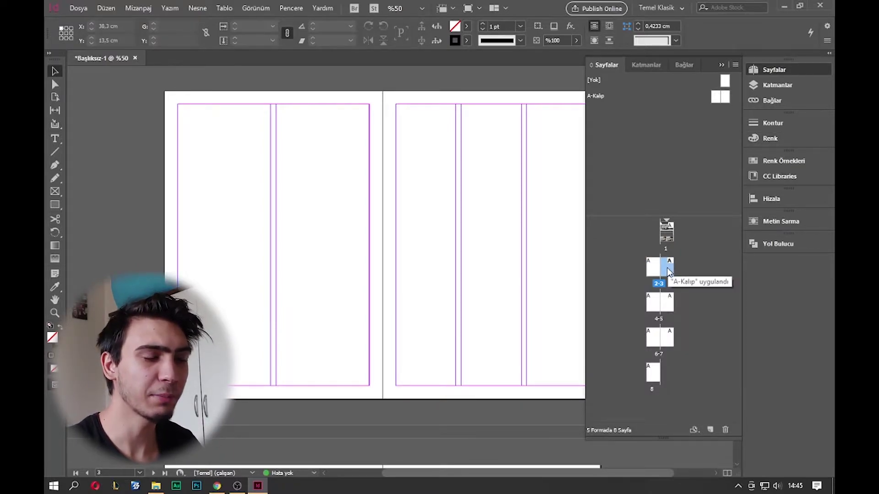
pyautogui.click(138, 8)
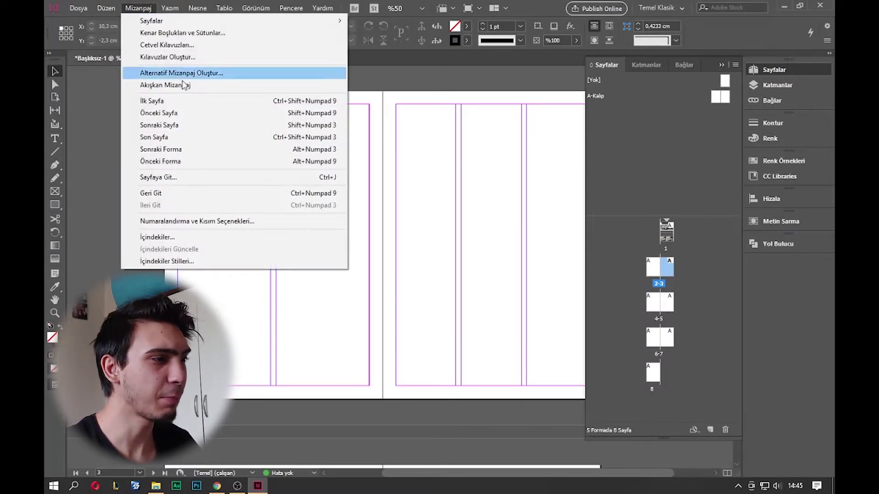
pyautogui.click(206, 33)
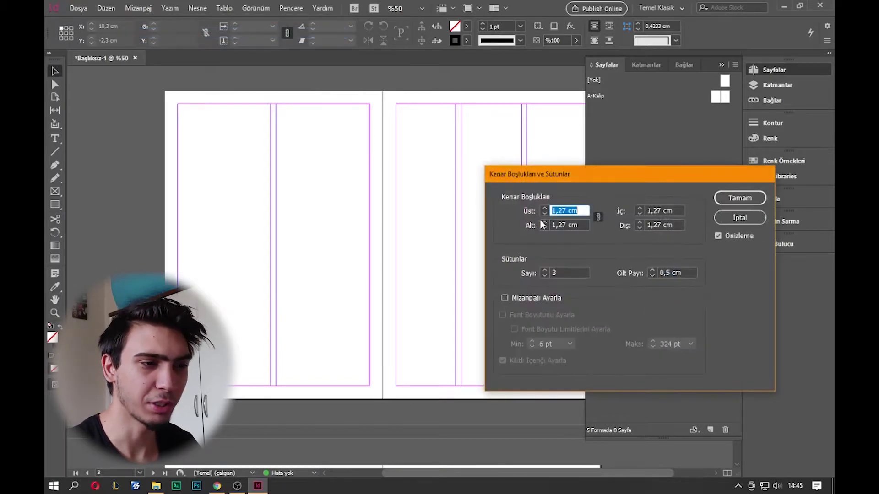
pyautogui.click(546, 275)
pyautogui.click(543, 272)
pyautogui.click(543, 271)
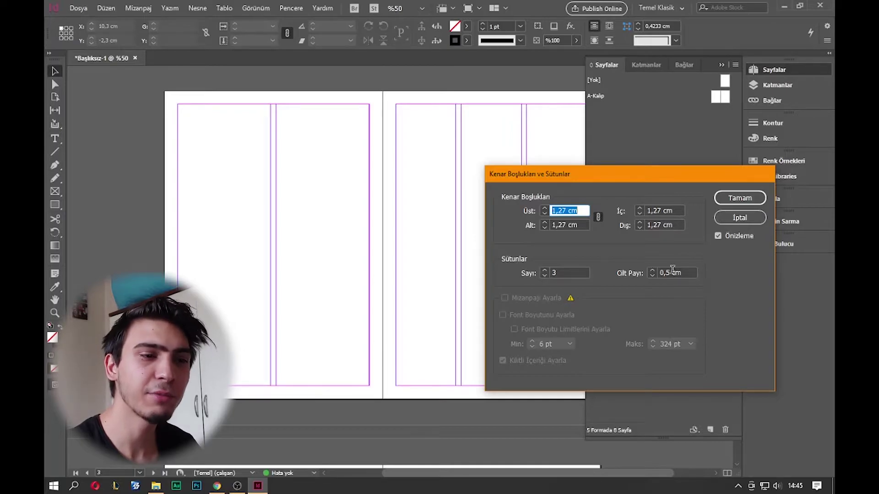
pyautogui.moveTo(672, 270); pyautogui.dragTo(665, 270)
pyautogui.click(733, 197)
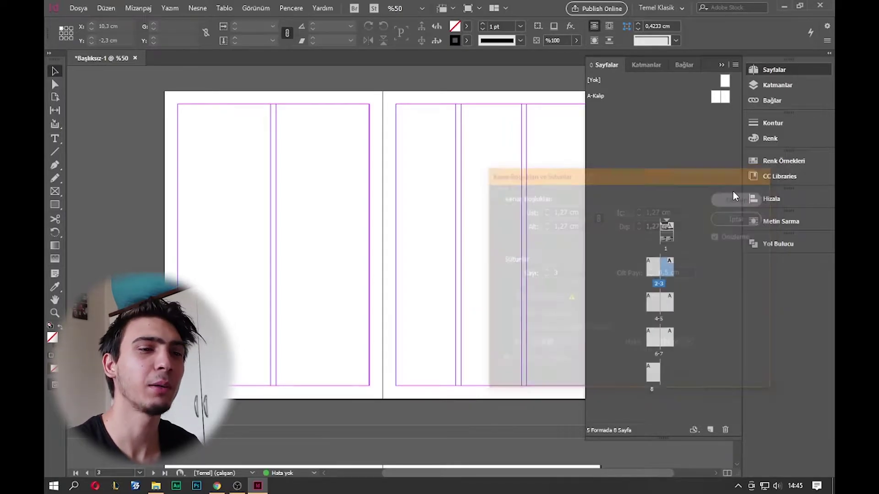
# Step: Select page 6 and open its Margins and Columns settings
pyautogui.click(722, 62)
pyautogui.scroll(-6, 569, 177)
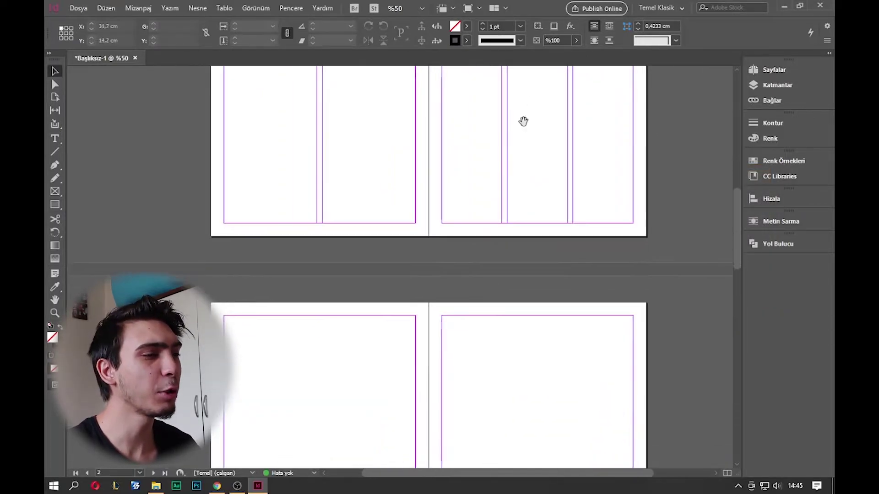
pyautogui.click(773, 70)
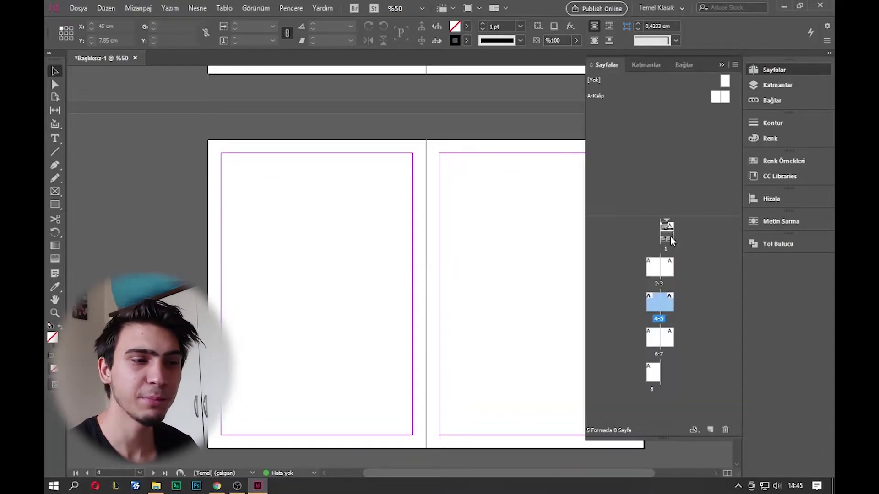
pyautogui.click(655, 342)
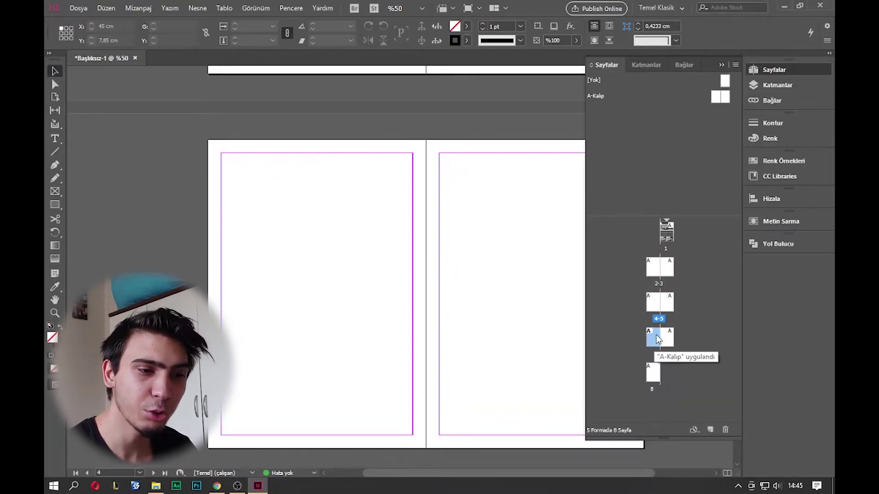
pyautogui.click(139, 8)
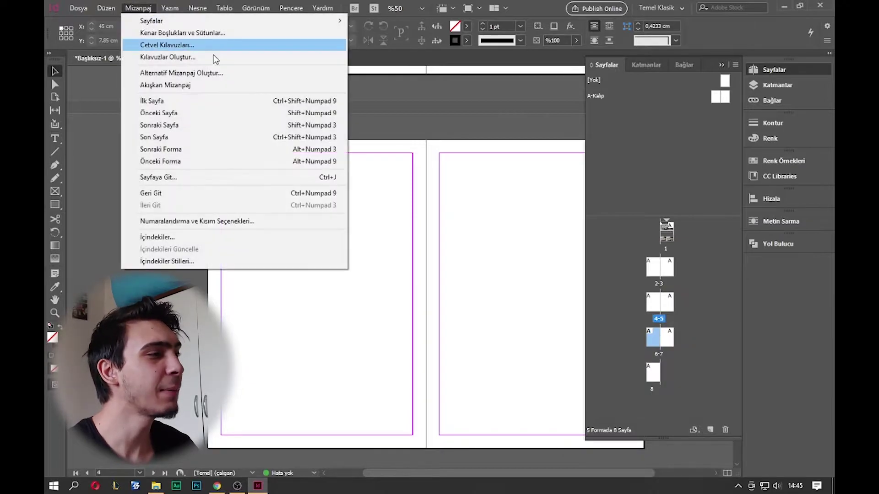
pyautogui.click(216, 33)
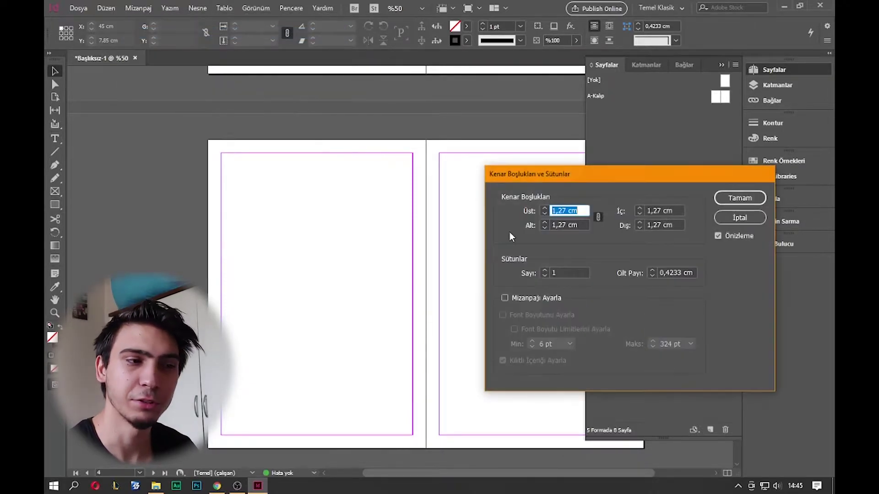
# Step: Set page 6 to 2 columns with a 0.5 cm gutter and apply the settings
pyautogui.doubleClick(552, 272)
pyautogui.write('3')
pyautogui.press('BackSpace')
pyautogui.write('2')
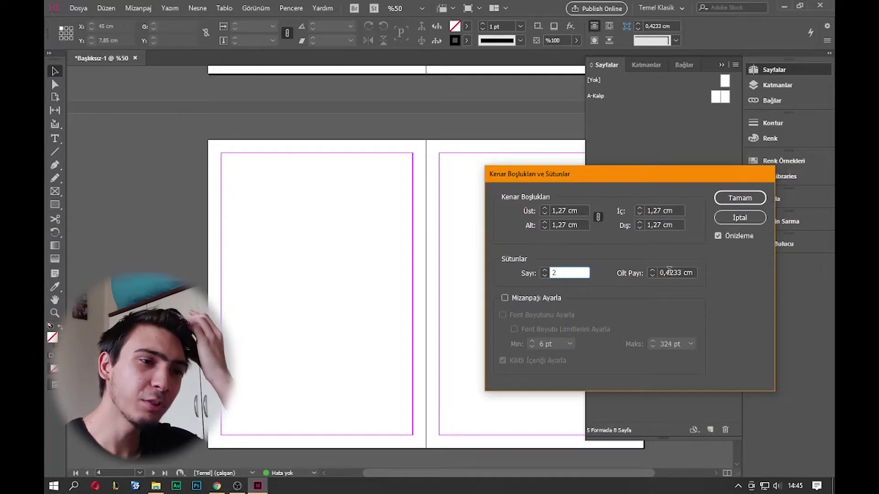
pyautogui.moveTo(670, 273); pyautogui.dragTo(681, 272)
pyautogui.press('BackSpace')
pyautogui.press('BackSpace')
pyautogui.write('5')
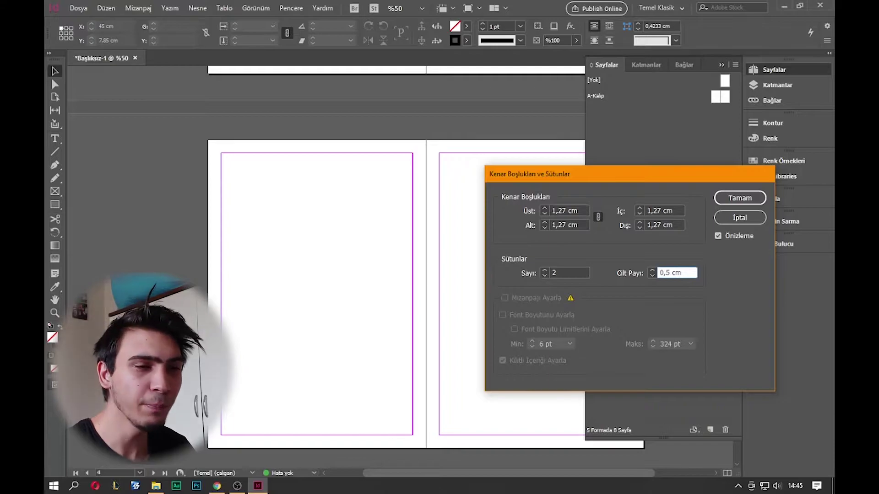
pyautogui.press('Return')
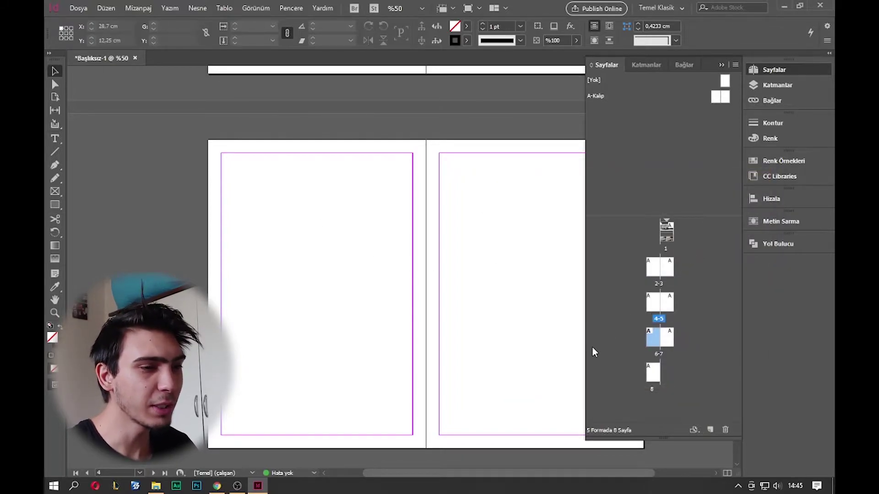
# Step: Go to the spread of pages 6-7 and check the column guides on page 6
pyautogui.scroll(2, 346, 263)
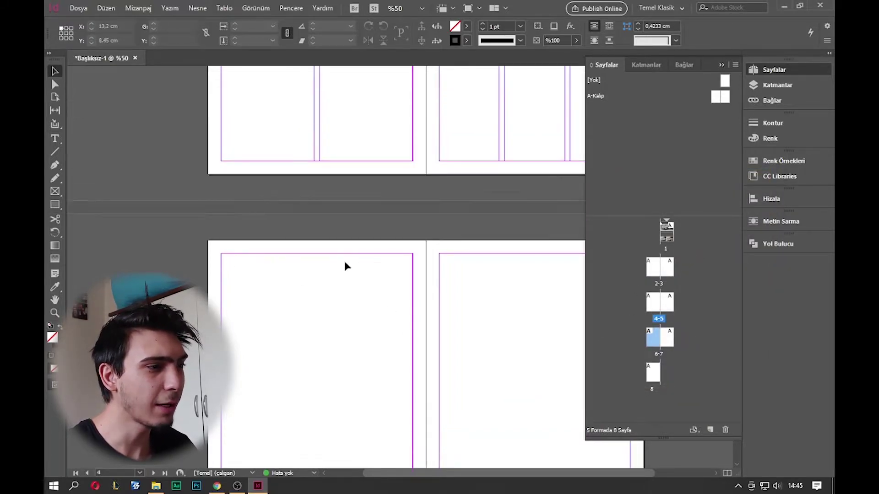
pyautogui.scroll(-4, 346, 262)
pyautogui.scroll(-5, 393, 273)
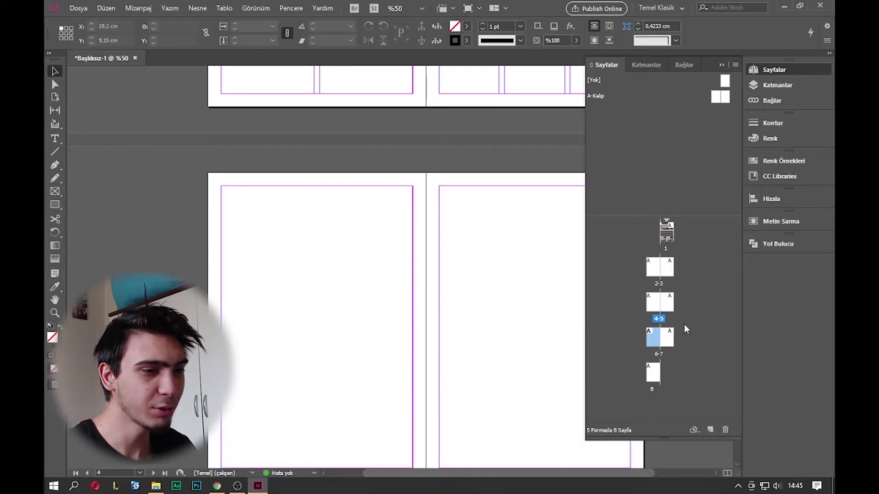
pyautogui.click(683, 324)
pyautogui.doubleClick(658, 343)
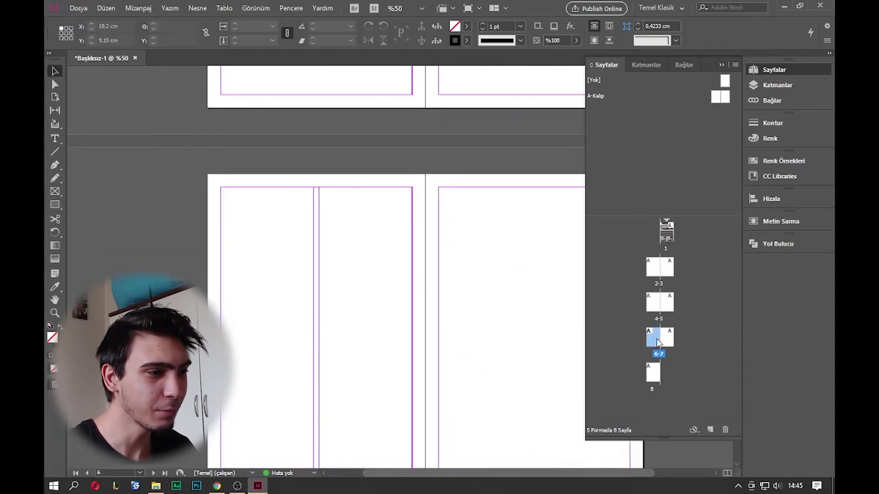
pyautogui.click(721, 65)
pyautogui.moveTo(446, 275); pyautogui.dragTo(406, 210)
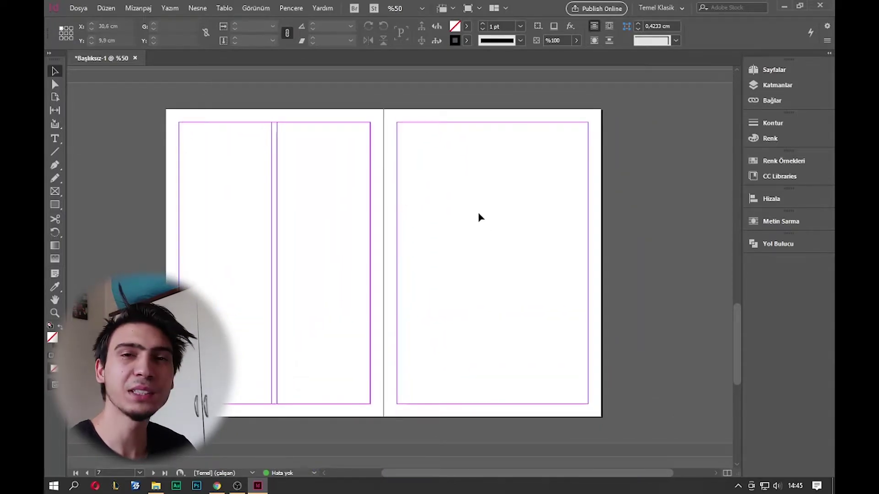
# Step: Compare the column guides on the spreads of pages 2-3 and 4-5, ending on the blank spread 4-5
pyautogui.scroll(10, 432, 240)
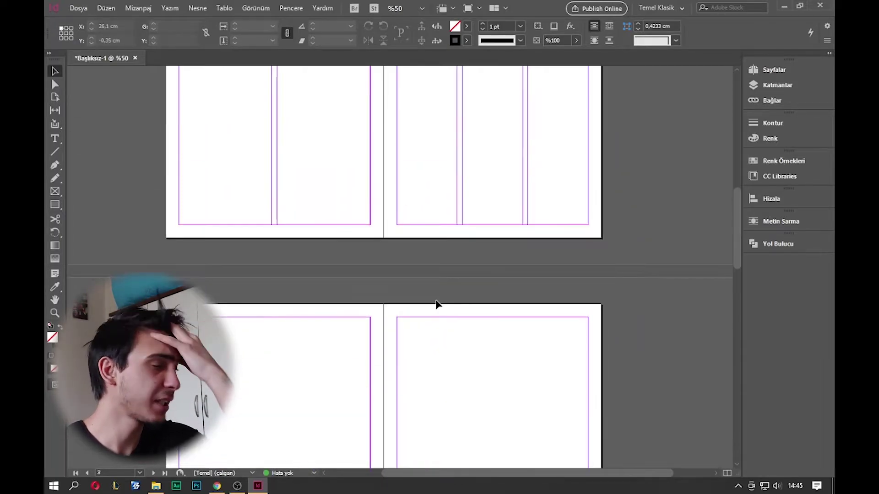
pyautogui.scroll(5, 438, 302)
pyautogui.scroll(-3, 439, 302)
pyautogui.scroll(1, 440, 303)
pyautogui.scroll(-1, 439, 305)
pyautogui.scroll(-5, 441, 309)
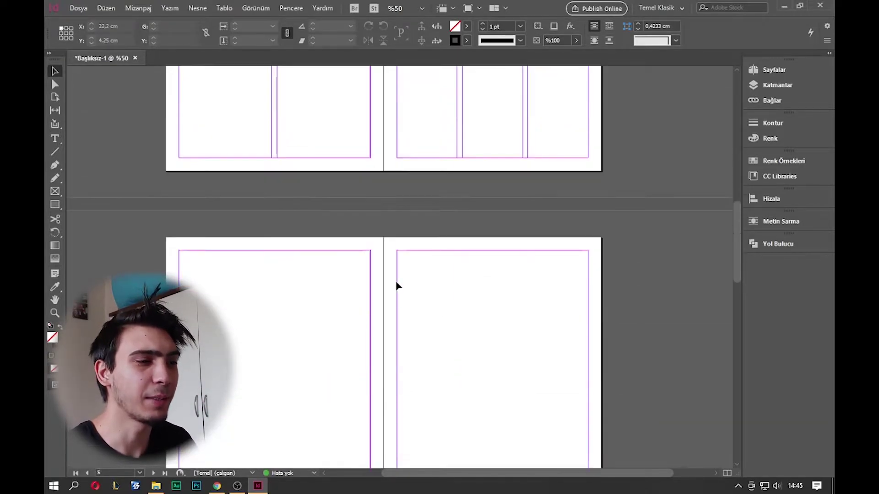
pyautogui.scroll(1, 516, 328)
pyautogui.moveTo(413, 256); pyautogui.dragTo(509, 352)
pyautogui.scroll(5, 506, 339)
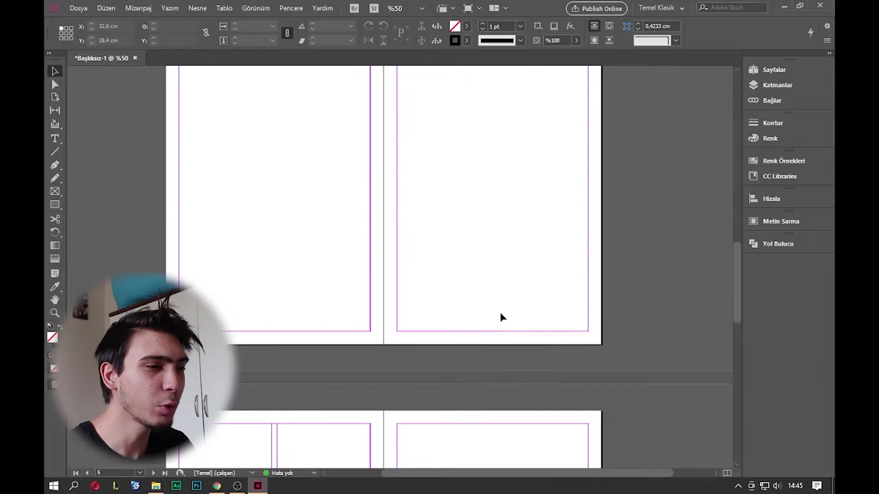
pyautogui.scroll(-8, 500, 315)
pyautogui.moveTo(224, 346); pyautogui.dragTo(272, 310)
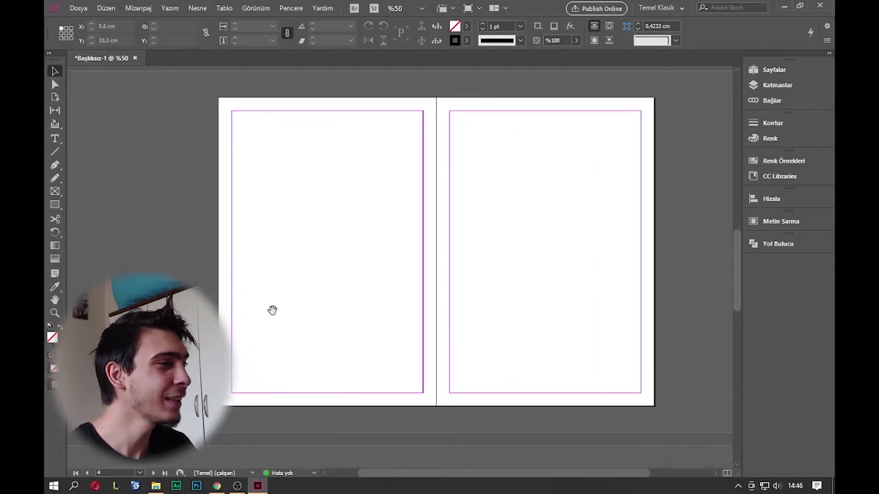
# Step: Draw a text frame about 18.46 x 4.48 cm across the top of page 4, between the side margins
pyautogui.click(61, 136)
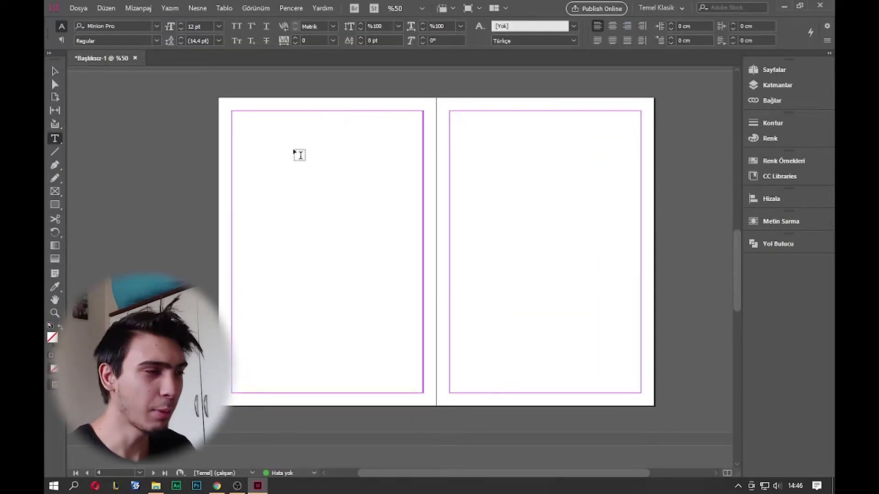
pyautogui.moveTo(233, 112); pyautogui.dragTo(425, 154)
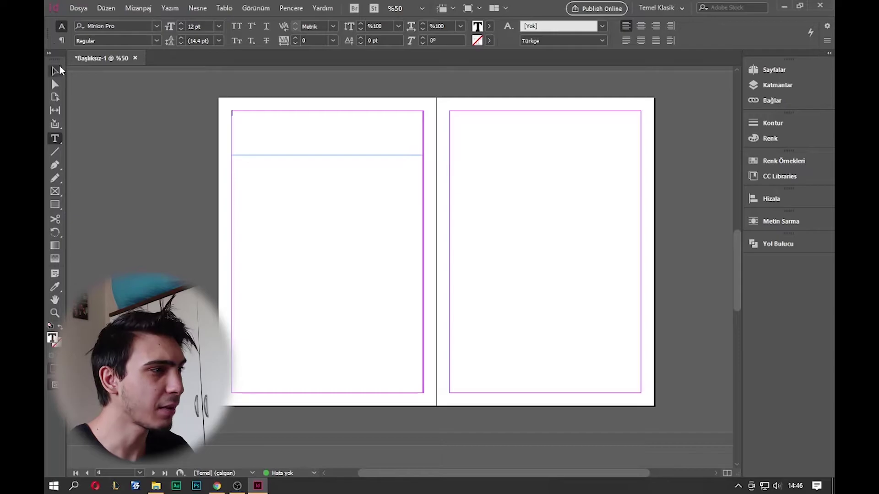
pyautogui.press('Escape')
pyautogui.moveTo(425, 155)
pyautogui.mouseDown()
pyautogui.moveTo(435, 157)
pyautogui.moveTo(425, 157)
pyautogui.mouseUp()
# Step: Copy the headline "HYUNDAİ KONA N'DEN YENİ TEASER GELDİ" from page 1 into the new text frame on page 4
pyautogui.scroll(2, 373, 170)
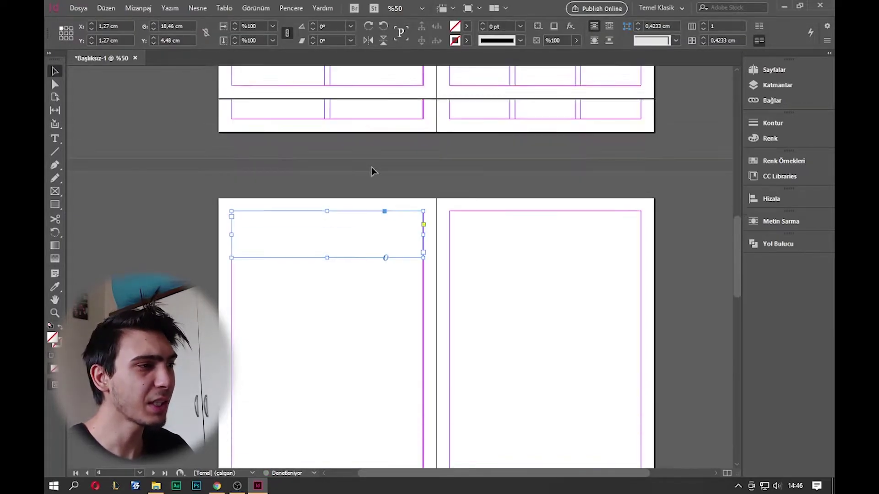
pyautogui.scroll(15, 418, 218)
pyautogui.scroll(-1, 424, 208)
pyautogui.scroll(3, 424, 208)
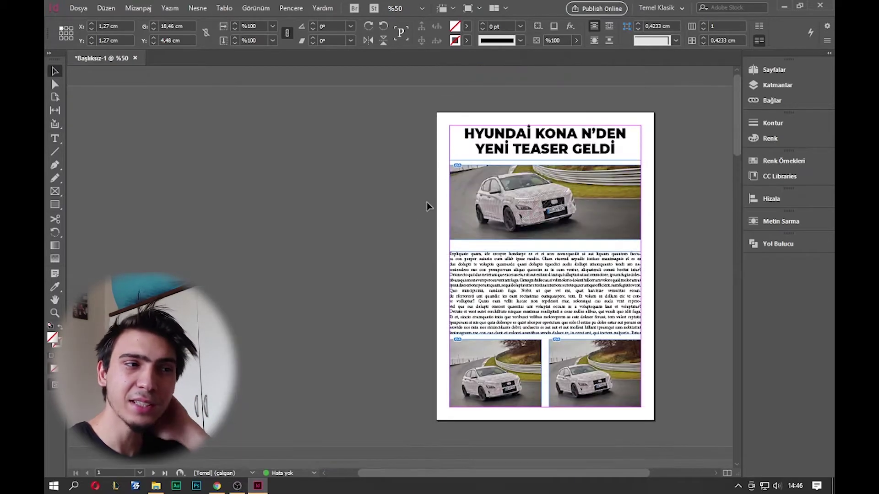
pyautogui.click(530, 136)
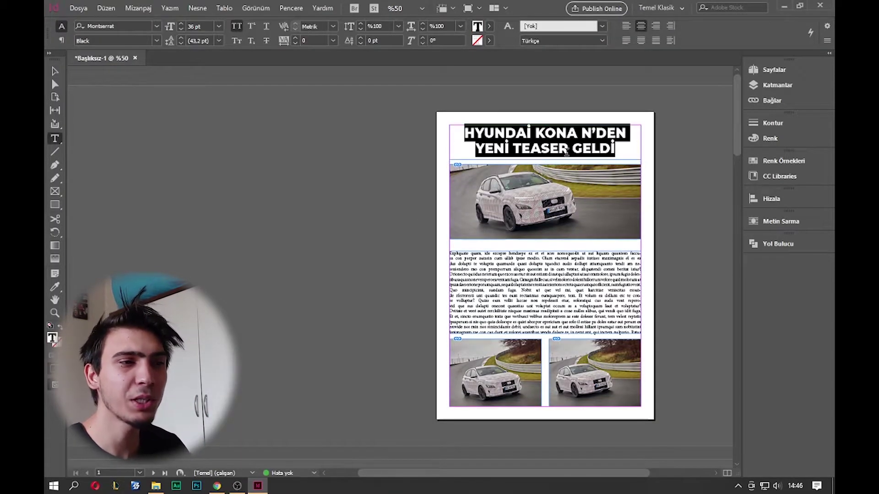
pyautogui.scroll(-6, 449, 236)
pyautogui.scroll(-6, 449, 237)
pyautogui.scroll(3, 407, 246)
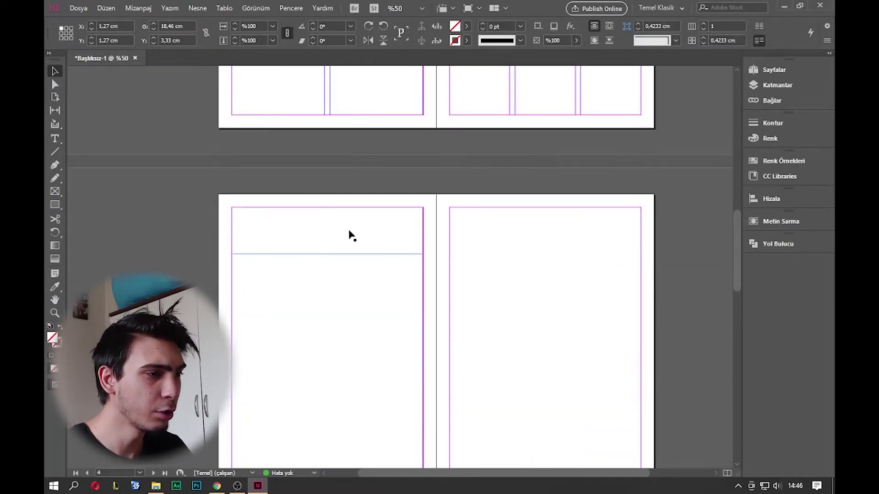
pyautogui.doubleClick(352, 233)
pyautogui.hotkey('ctrl', 'v')
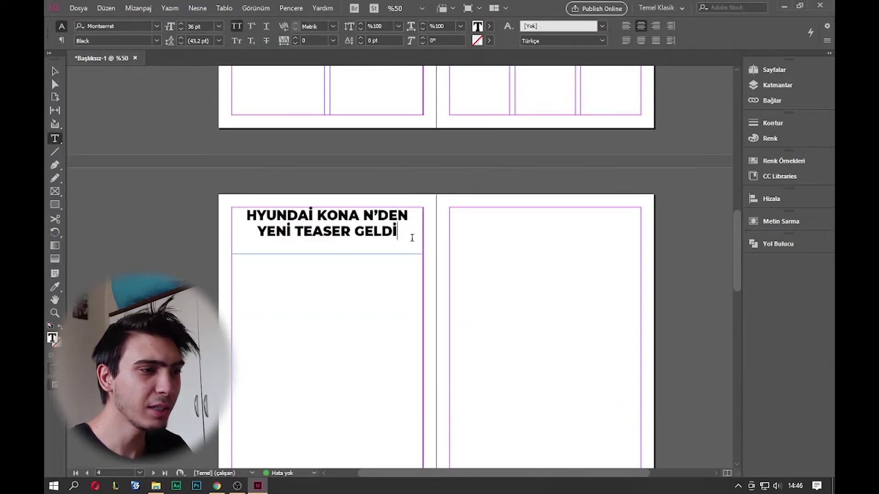
pyautogui.hotkey('ctrl', 'a')
pyautogui.press('Escape')
# Step: Draw a sample text frame about 10.5 x 4.48 cm below the headline on page 4 and enter "jsdfklsdfjd"
pyautogui.press('t')
pyautogui.moveTo(261, 288); pyautogui.dragTo(370, 335)
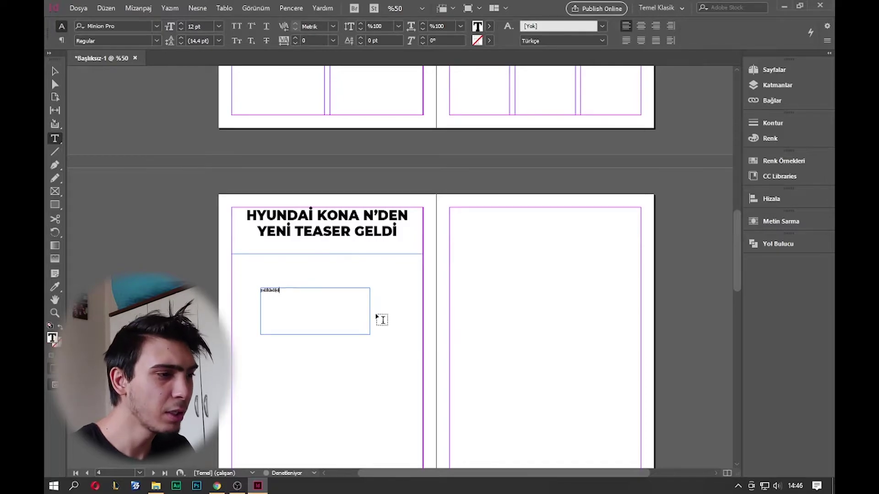
pyautogui.scroll(3, 330, 330)
pyautogui.moveTo(222, 231); pyautogui.dragTo(115, 221)
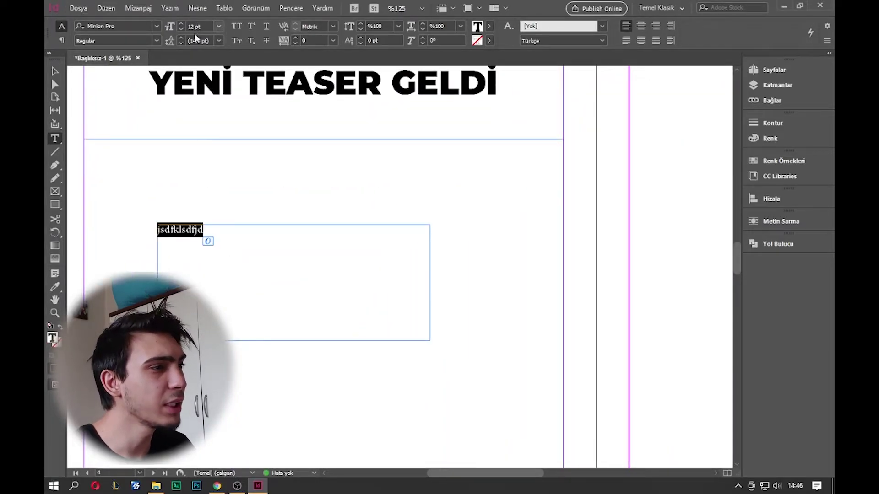
# Step: Try the Montserrat font at 36 pt on the sample text, and delete its frame
pyautogui.click(107, 41)
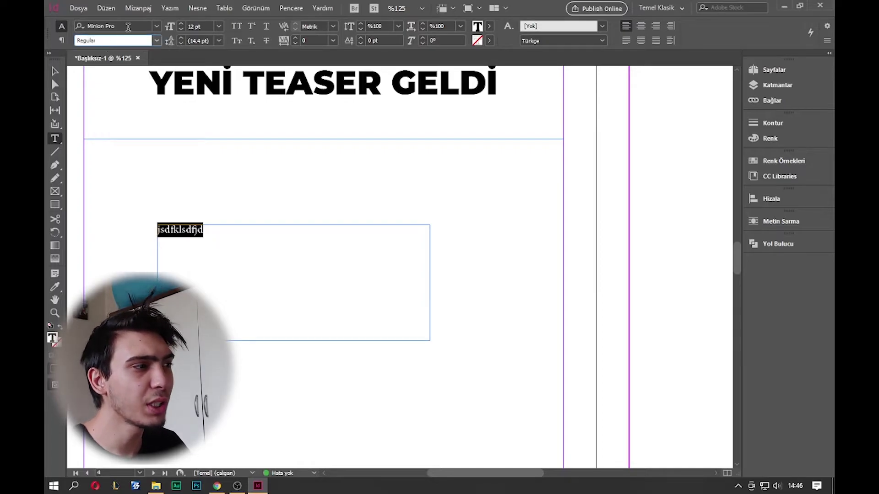
pyautogui.click(128, 27)
pyautogui.write('mont')
pyautogui.press('Return')
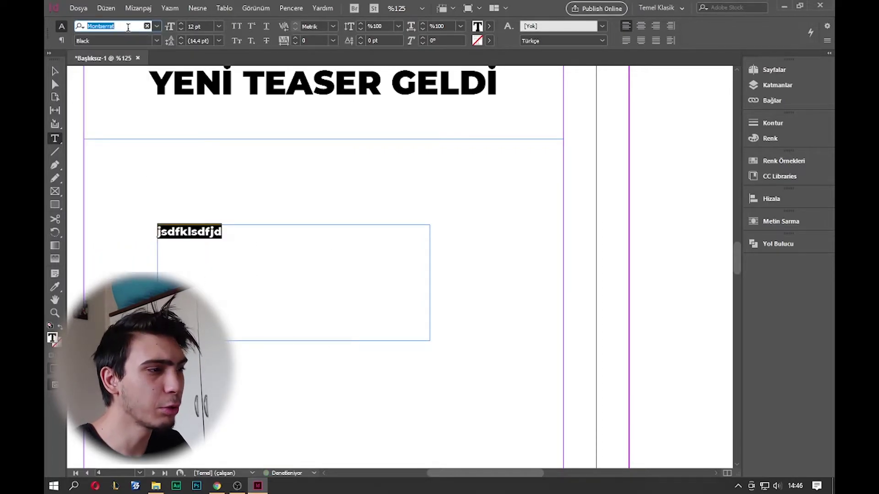
pyautogui.click(204, 27)
pyautogui.write('3')
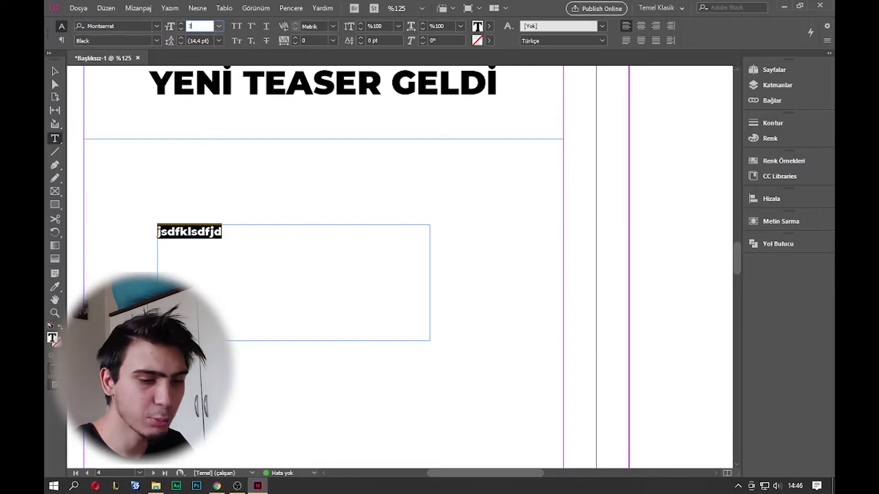
pyautogui.write('6')
pyautogui.press('Return')
pyautogui.click(55, 71)
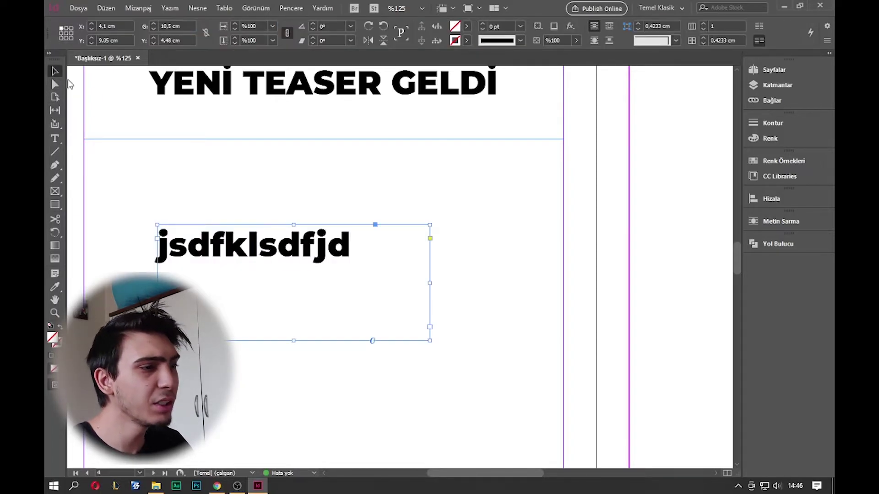
pyautogui.press('Delete')
# Step: Move the headline text frame on page 4 down to about Y 3.02 cm, keeping it between the side margins
pyautogui.scroll(5, 318, 253)
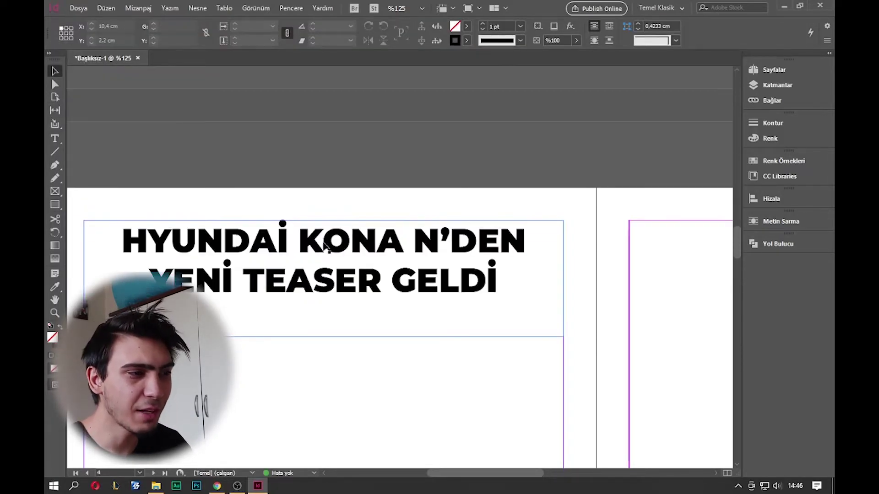
pyautogui.press('t')
pyautogui.click(55, 71)
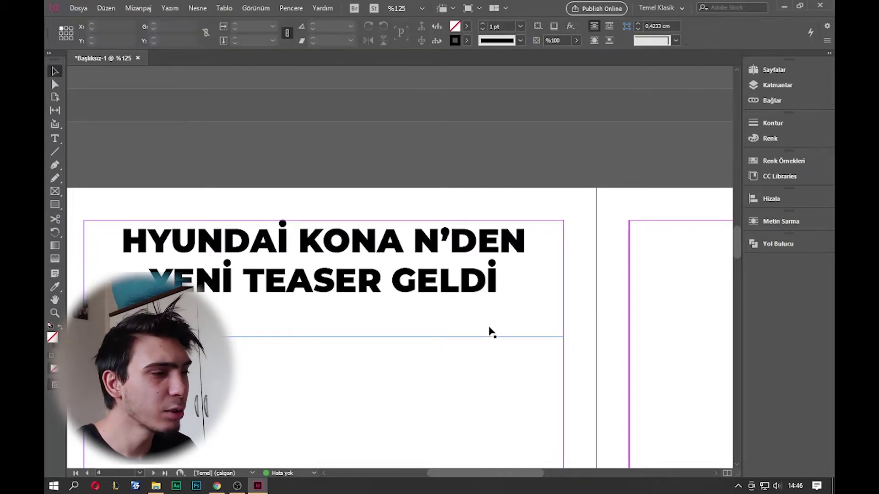
pyautogui.moveTo(487, 316); pyautogui.dragTo(531, 263)
pyautogui.scroll(-1, 504, 341)
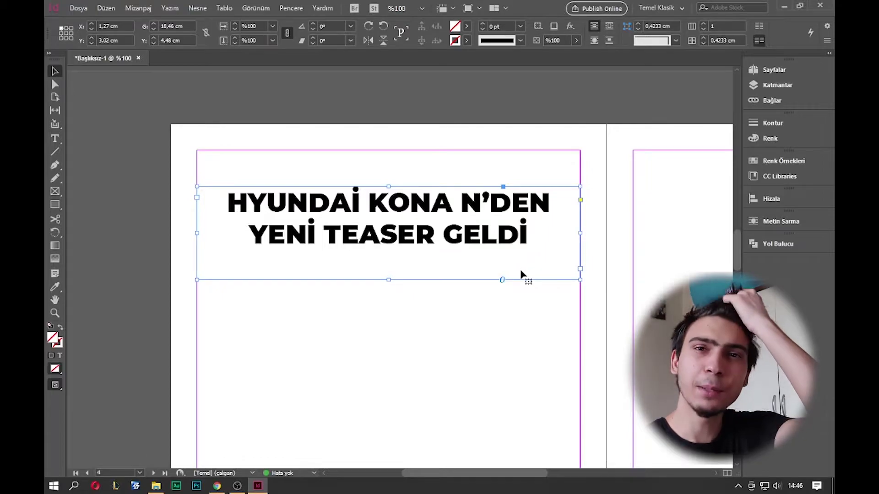
# Step: Colour the headline text on page 4 with the red swatch C=15 M=100 Y=100 K=0
pyautogui.doubleClick(447, 243)
pyautogui.hotkey('ctrl', 'a')
pyautogui.hscroll(-3, 135, 191)
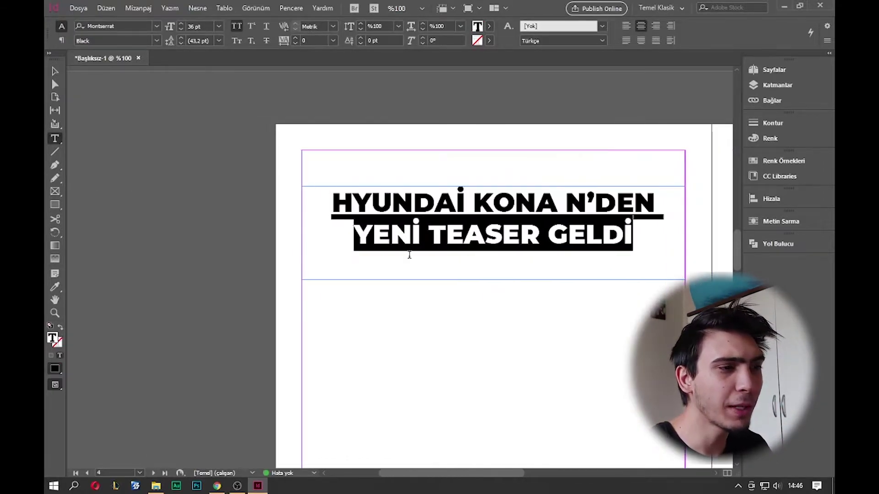
pyautogui.click(637, 255)
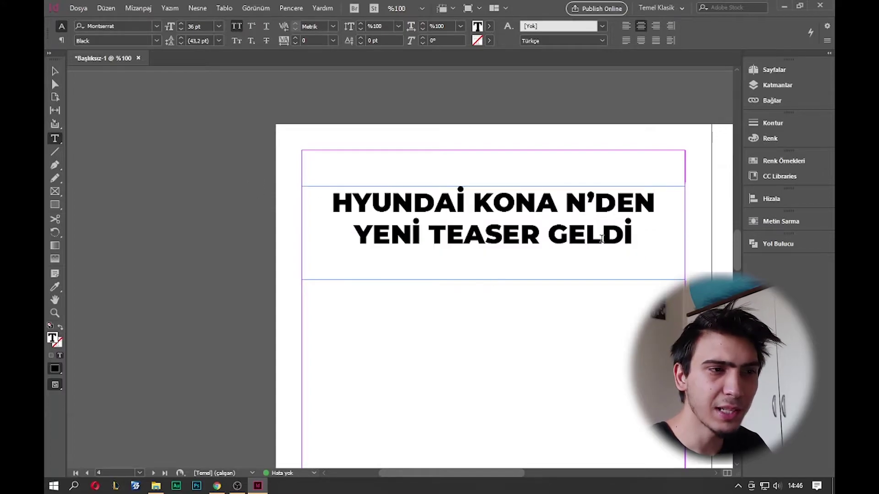
pyautogui.moveTo(655, 240); pyautogui.dragTo(295, 202)
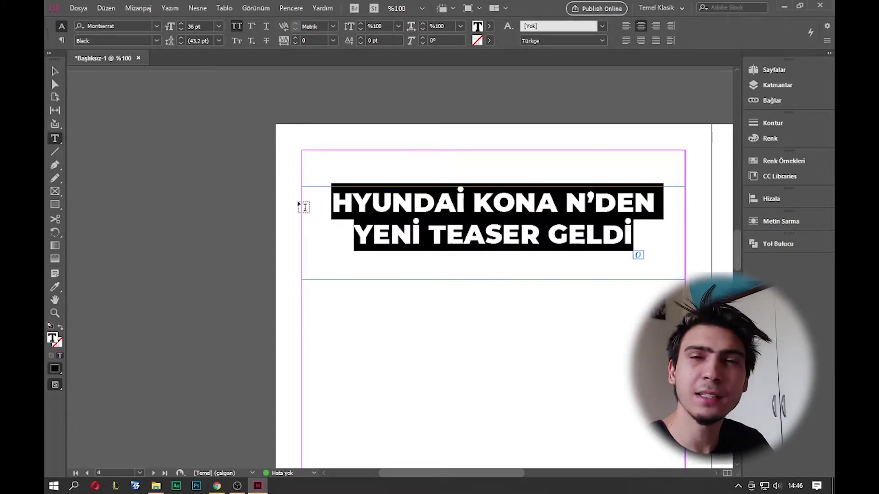
pyautogui.click(193, 24)
pyautogui.click(61, 40)
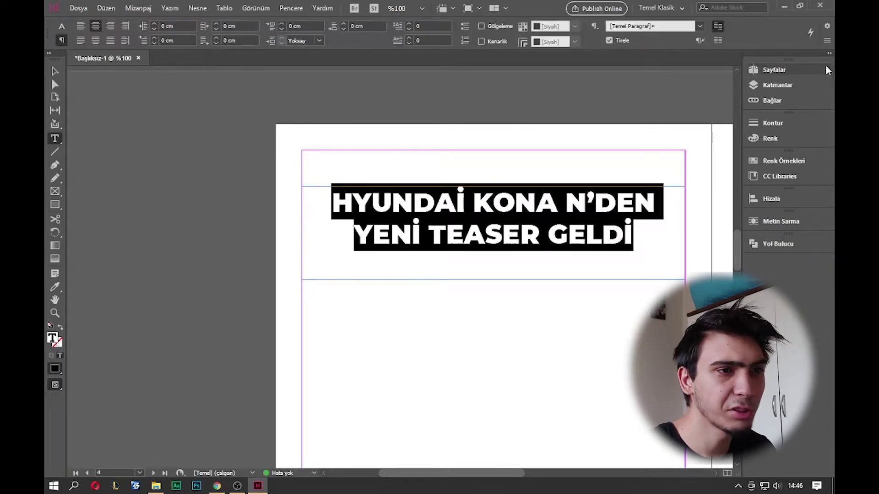
pyautogui.click(62, 27)
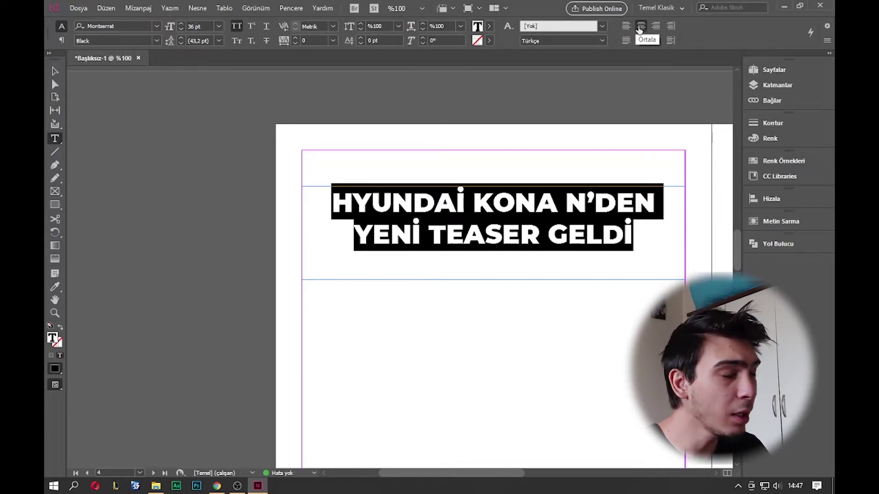
pyautogui.click(490, 27)
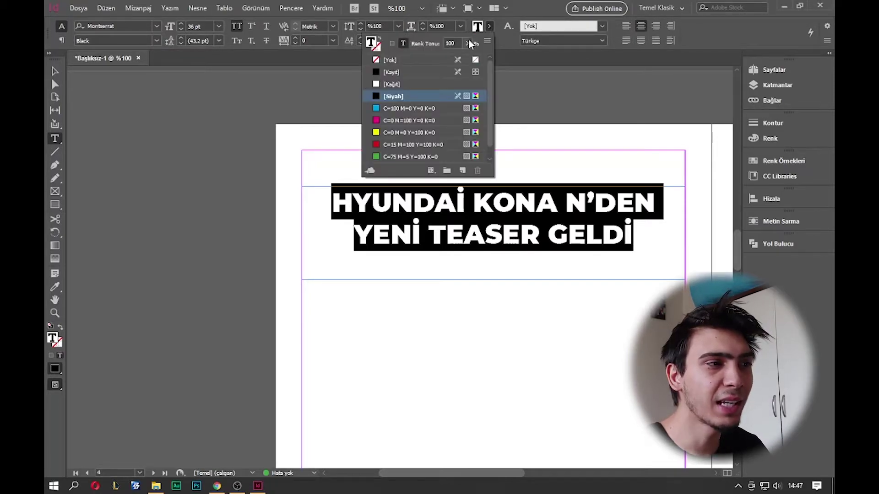
pyautogui.click(408, 142)
pyautogui.click(628, 233)
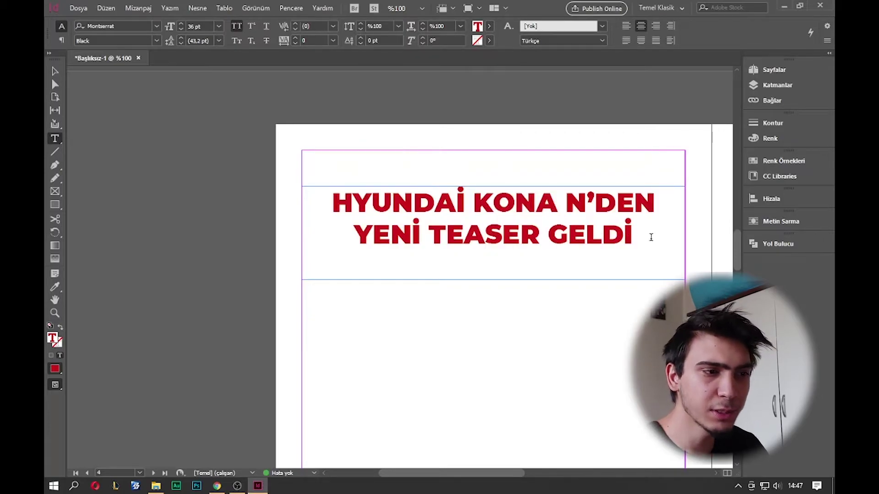
# Step: Create a new paragraph style named "Başlık Ortalı Kırmızı" from the formatting of the red headline on page 4
pyautogui.moveTo(651, 237); pyautogui.dragTo(332, 189)
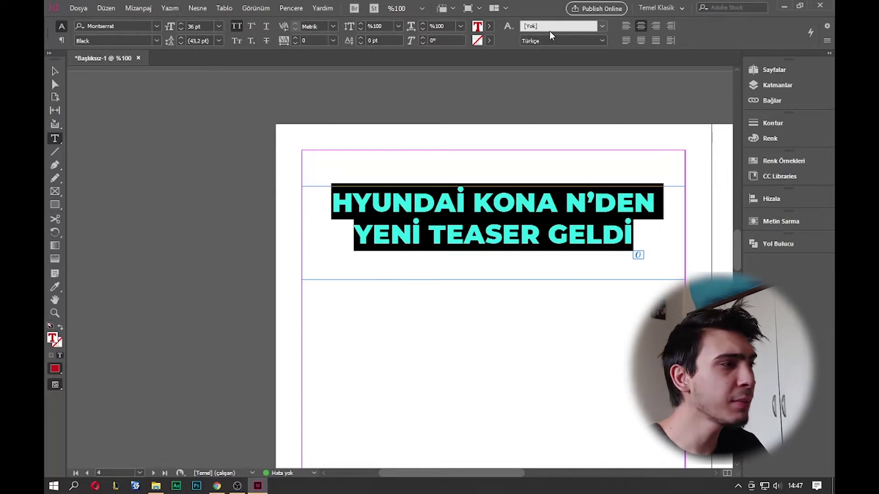
pyautogui.click(61, 42)
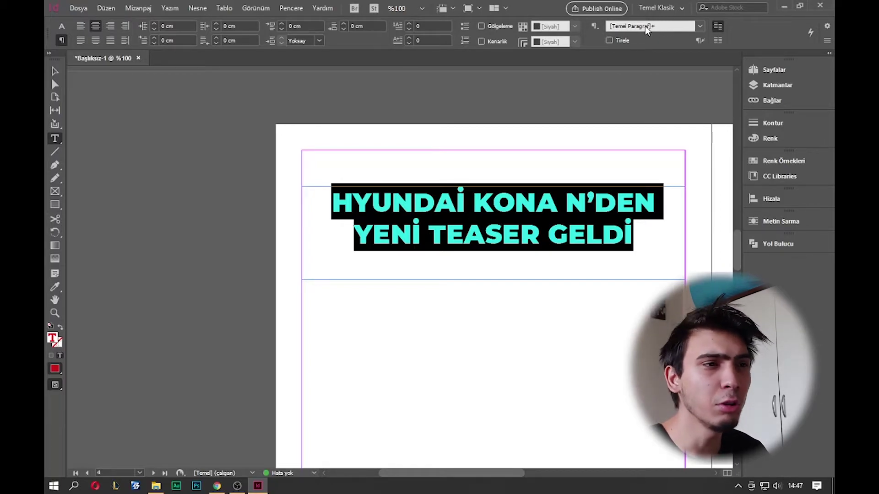
pyautogui.click(594, 29)
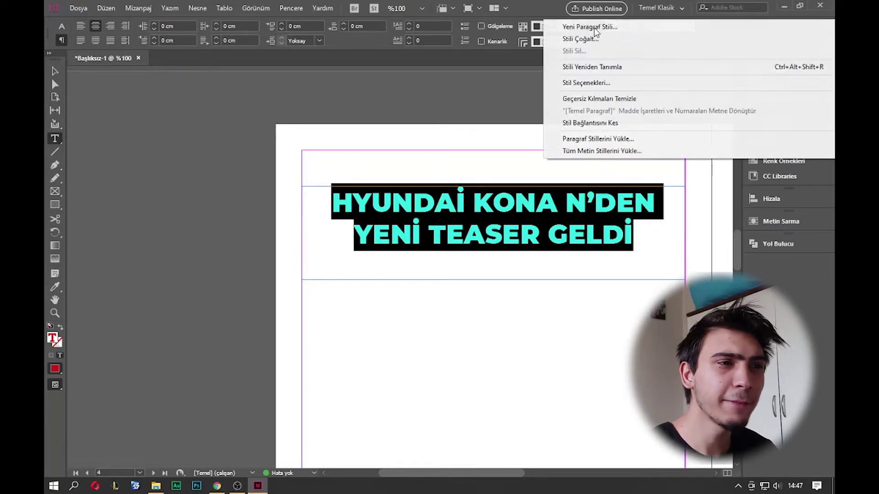
pyautogui.click(624, 30)
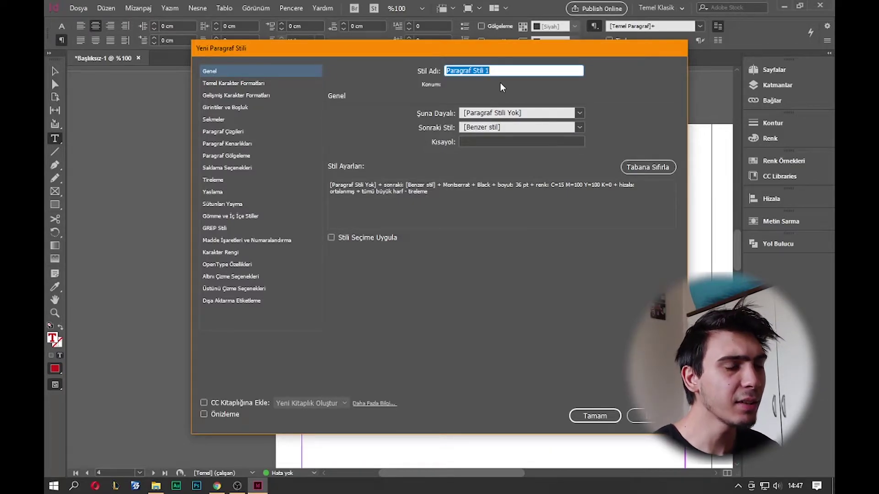
pyautogui.write('Başlık ')
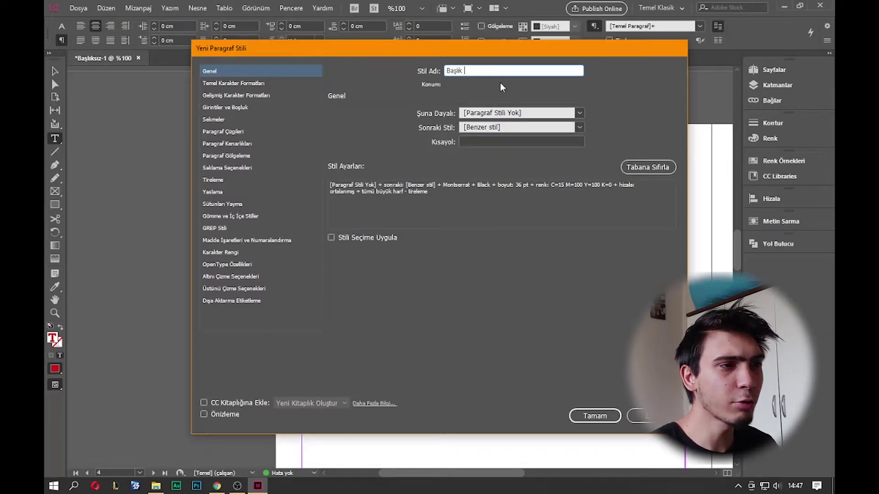
pyautogui.write('Ortalı Kı')
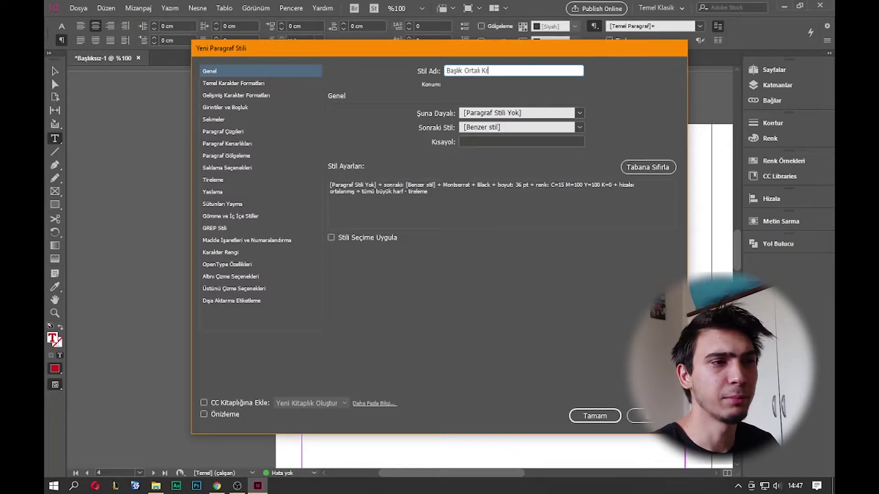
pyautogui.write('rmızı')
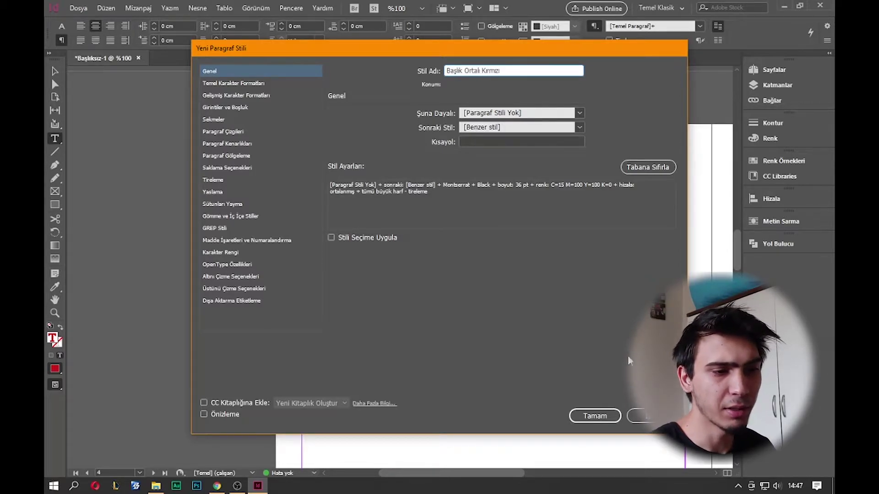
pyautogui.click(609, 415)
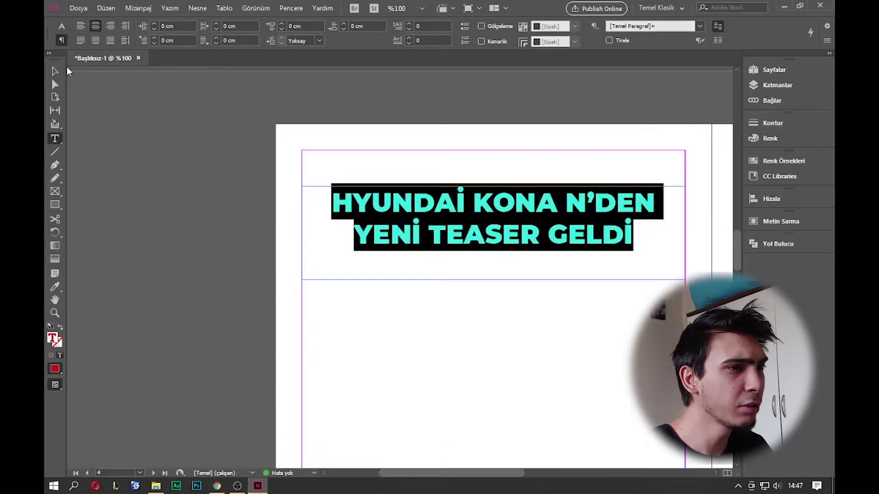
# Step: Apply the "Başlık Ortalı Kırmızı" paragraph style to the headline on page 4
pyautogui.click(514, 201)
pyautogui.moveTo(642, 227); pyautogui.dragTo(349, 178)
pyautogui.click(663, 24)
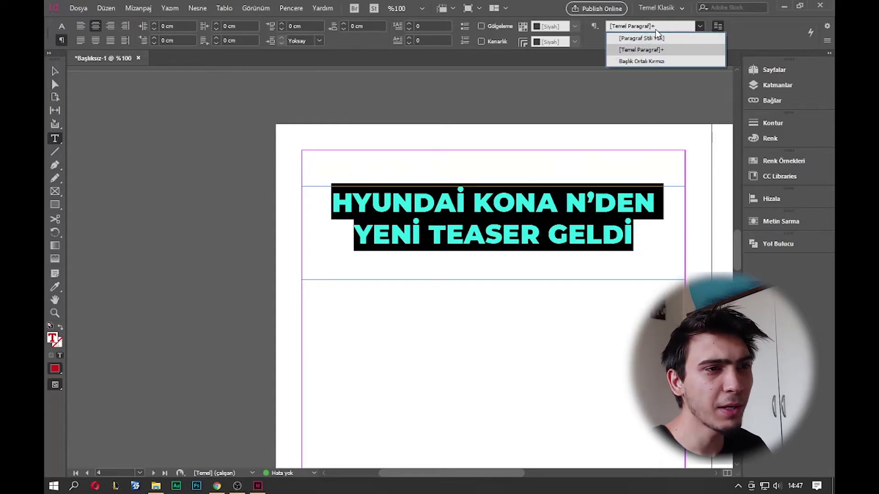
pyautogui.click(647, 62)
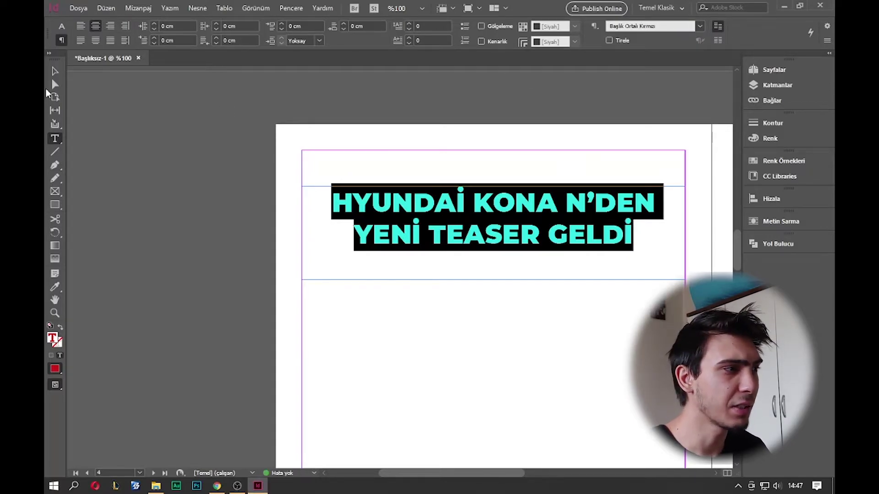
# Step: Draw a sample text frame about 9.9 x 4.65 cm near the top of page 5 and enter "BAŞLIK"
pyautogui.click(54, 72)
pyautogui.click(579, 331)
pyautogui.scroll(-1, 554, 319)
pyautogui.moveTo(547, 369); pyautogui.dragTo(307, 280)
pyautogui.press('t')
pyautogui.moveTo(487, 134); pyautogui.dragTo(641, 206)
pyautogui.write('BAŞLIK')
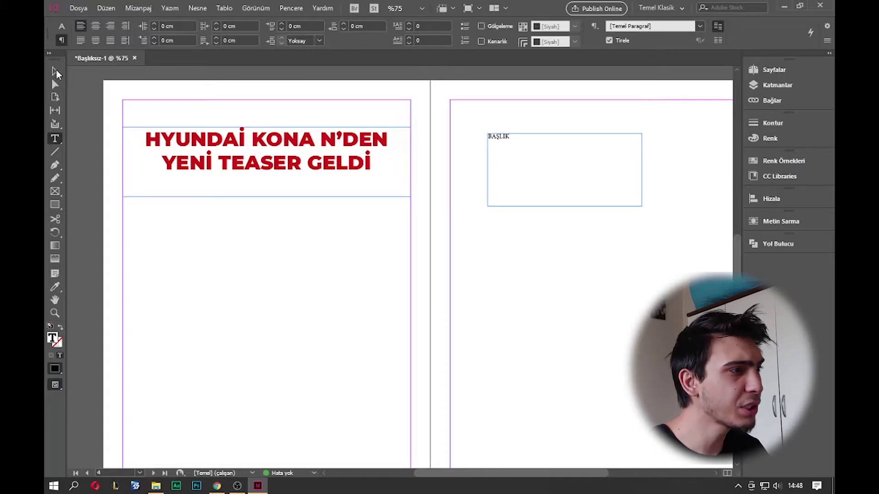
# Step: Apply the "Başlık Ortalı Kırmızı" paragraph style to the "BAŞLIK" text on page 5
pyautogui.press('Escape')
pyautogui.scroll(3, 522, 159)
pyautogui.moveTo(555, 264); pyautogui.dragTo(354, 342)
pyautogui.scroll(-1, 515, 257)
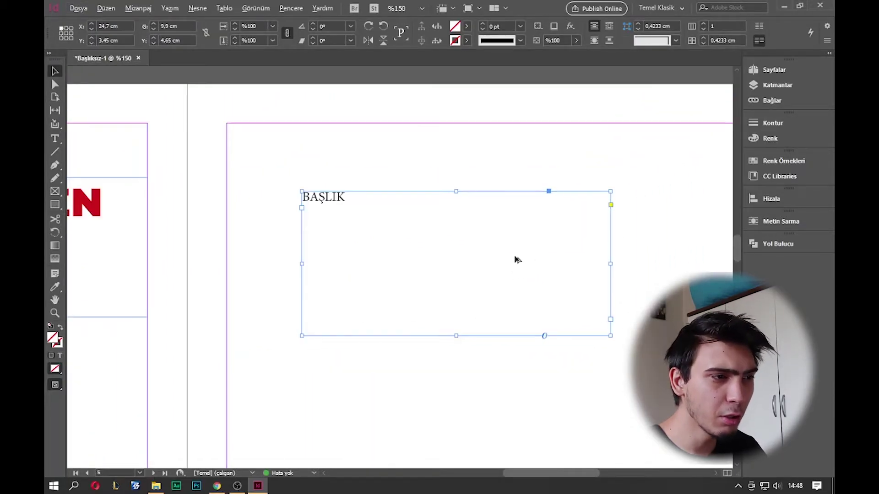
pyautogui.doubleClick(367, 208)
pyautogui.moveTo(412, 192); pyautogui.dragTo(237, 190)
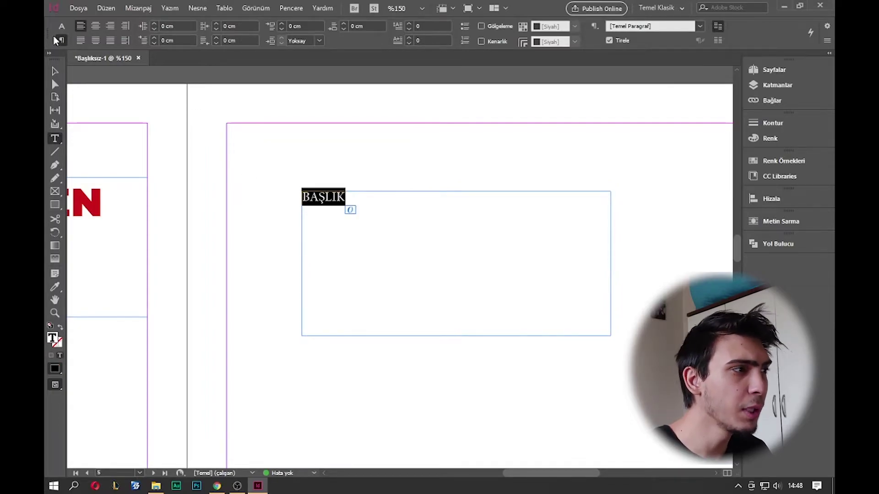
pyautogui.click(658, 29)
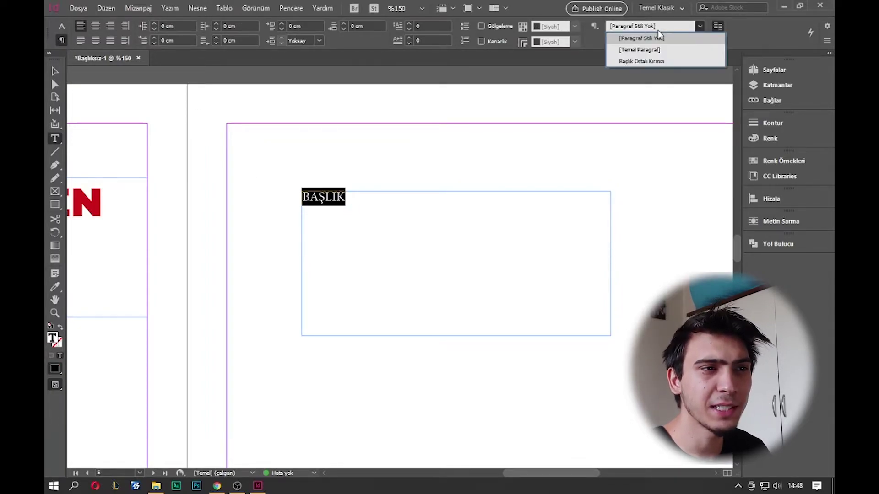
pyautogui.click(655, 62)
pyautogui.press('Escape')
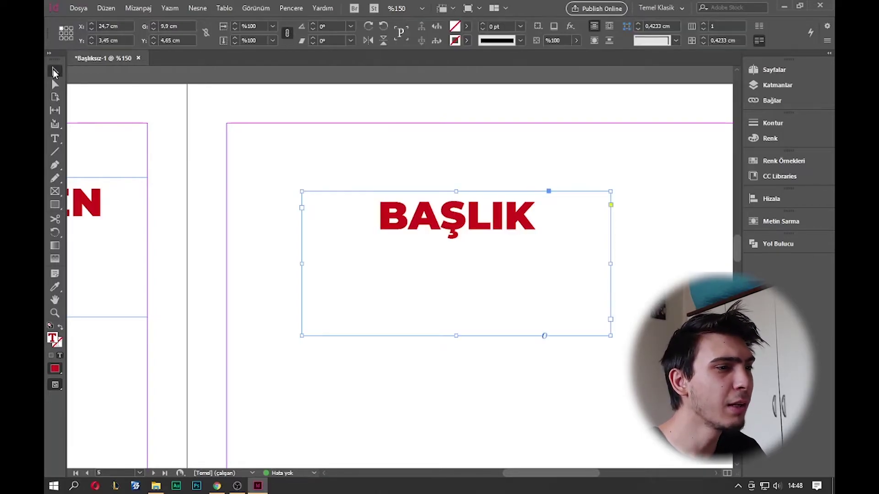
# Step: Delete the sample "BAŞLIK" text frame from page 5
pyautogui.hotkey('ctrl', '-')
pyautogui.hotkey('ctrl', '-')
pyautogui.hotkey('ctrl', '-')
pyautogui.click(188, 255)
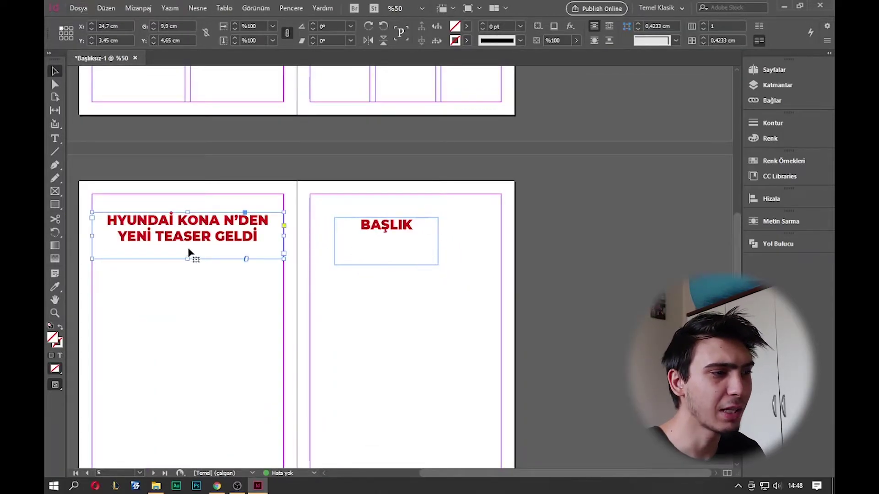
pyautogui.click(367, 245)
pyautogui.click(485, 373)
pyautogui.moveTo(458, 379); pyautogui.dragTo(550, 281)
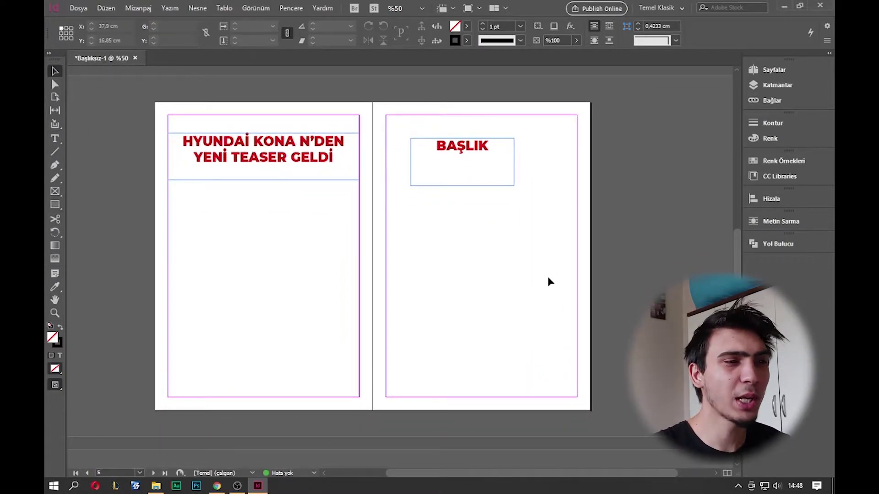
pyautogui.click(476, 155)
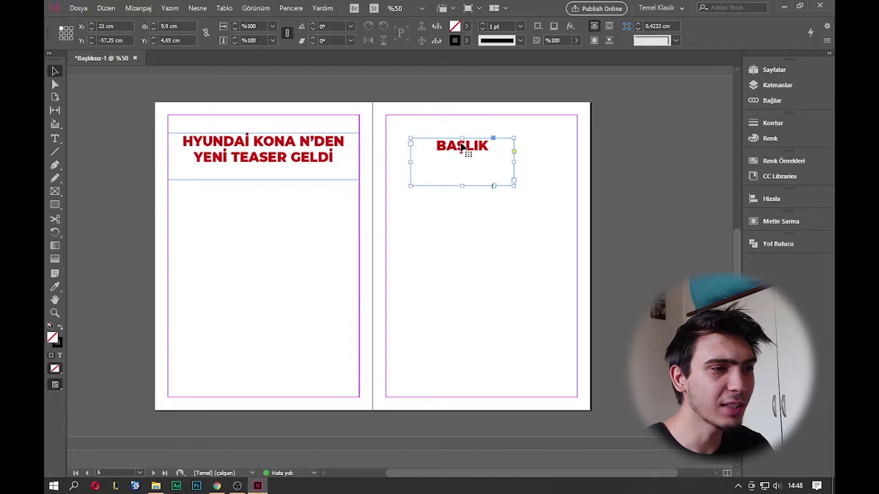
pyautogui.press('Delete')
# Step: Move the red headline text frame from page 4 to the upper part of the two-column page 2
pyautogui.moveTo(276, 136); pyautogui.dragTo(276, 120)
pyautogui.click(392, 155)
pyautogui.moveTo(392, 158); pyautogui.dragTo(452, 493)
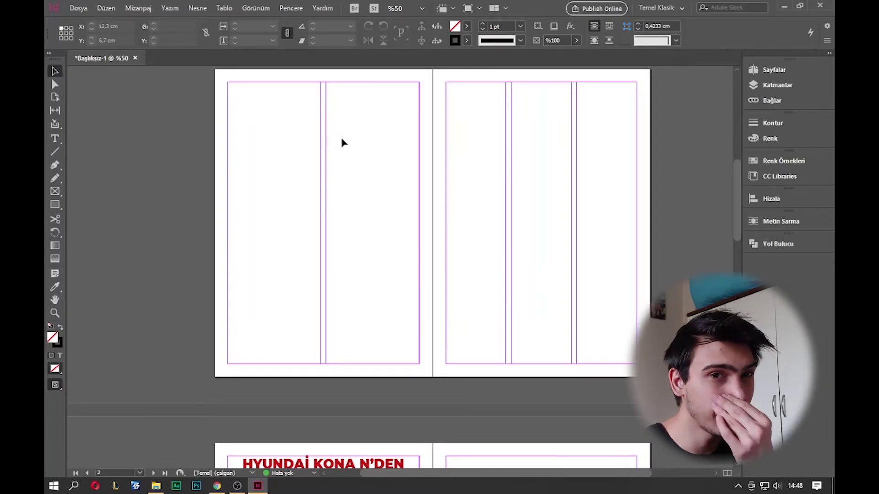
pyautogui.moveTo(304, 463); pyautogui.dragTo(291, 174)
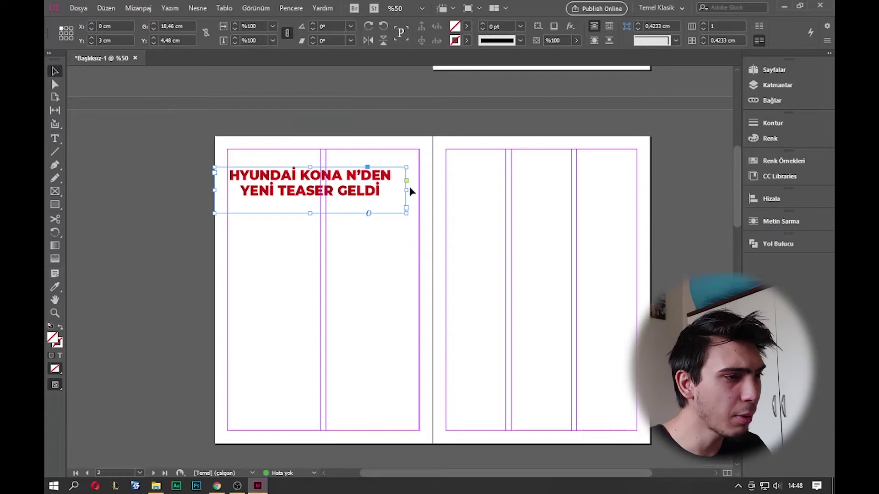
# Step: Fit the headline frame into the top of page 2's first column, about 8.98 cm wide, and fit its height to the text
pyautogui.moveTo(406, 190); pyautogui.dragTo(320, 190)
pyautogui.moveTo(285, 192); pyautogui.dragTo(295, 176)
pyautogui.moveTo(226, 180); pyautogui.dragTo(228, 176)
pyautogui.scroll(3, 302, 185)
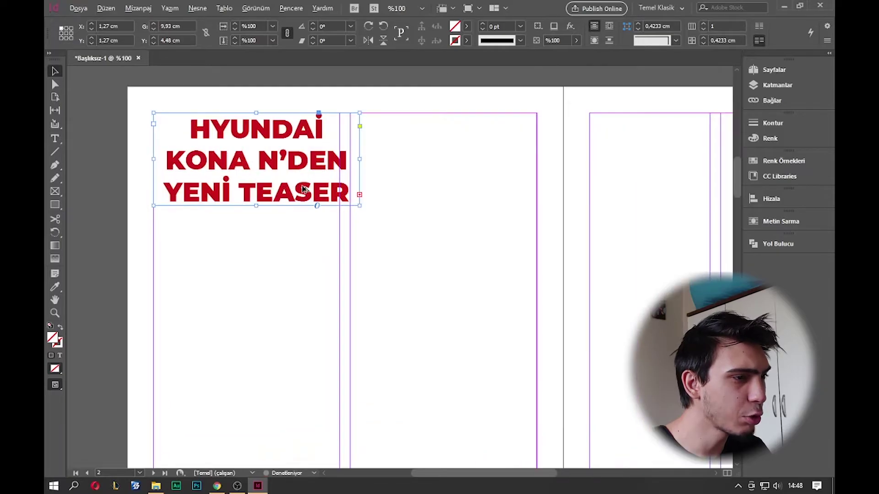
pyautogui.moveTo(375, 154); pyautogui.dragTo(350, 154)
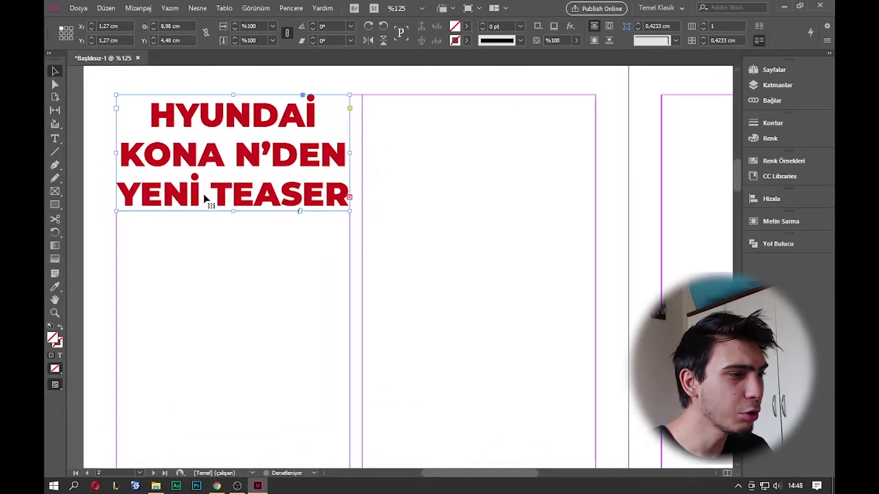
pyautogui.doubleClick(233, 211)
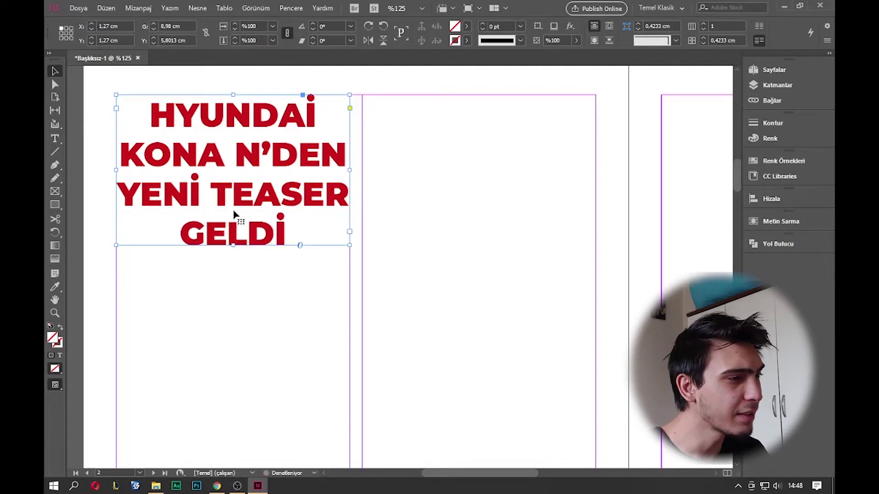
# Step: Draw a column-wide text frame just below the headline on page 2 and fill it with placeholder text
pyautogui.click(449, 200)
pyautogui.hotkey('ctrl', '-')
pyautogui.hotkey('ctrl', '-')
pyautogui.hotkey('ctrl', '-')
pyautogui.hotkey('ctrl', '-')
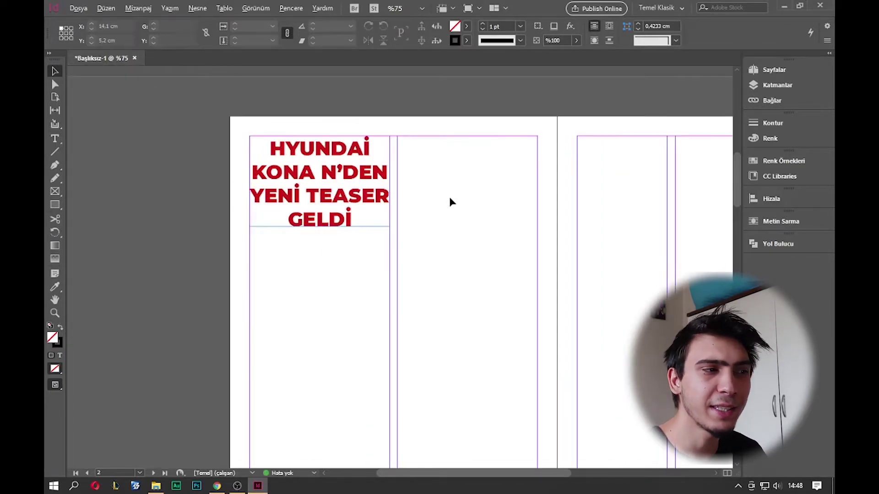
pyautogui.scroll(1, 373, 250)
pyautogui.moveTo(380, 270); pyautogui.dragTo(352, 202)
pyautogui.press('t')
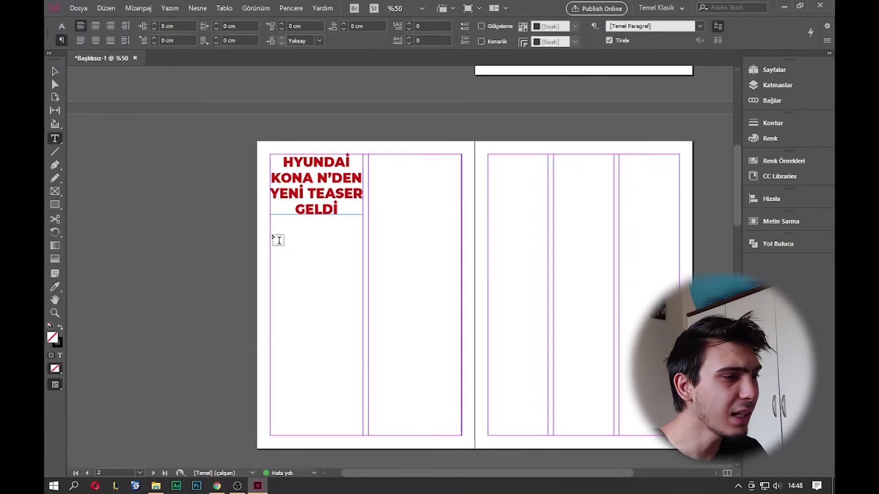
pyautogui.moveTo(270, 223); pyautogui.dragTo(363, 360)
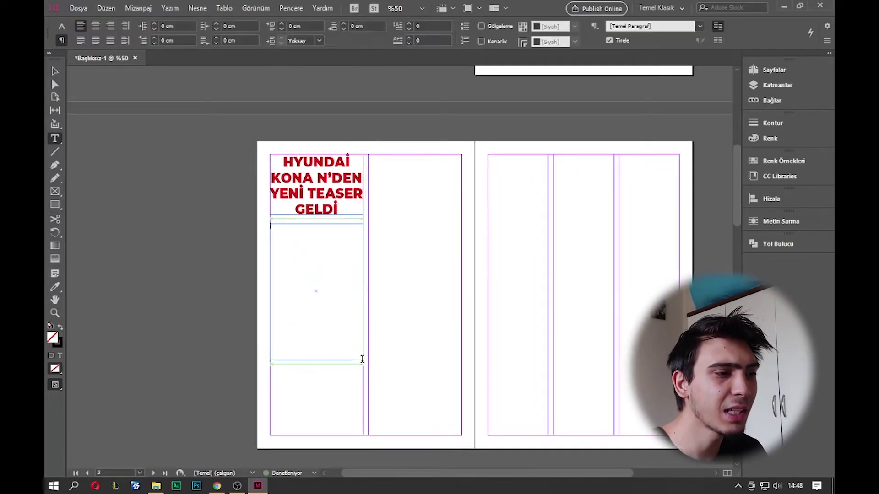
pyautogui.rightClick(304, 275)
pyautogui.click(392, 376)
# Step: Justify all lines of the placeholder text on page 2 and set its size to 11 pt
pyautogui.hotkey('ctrl', 'a')
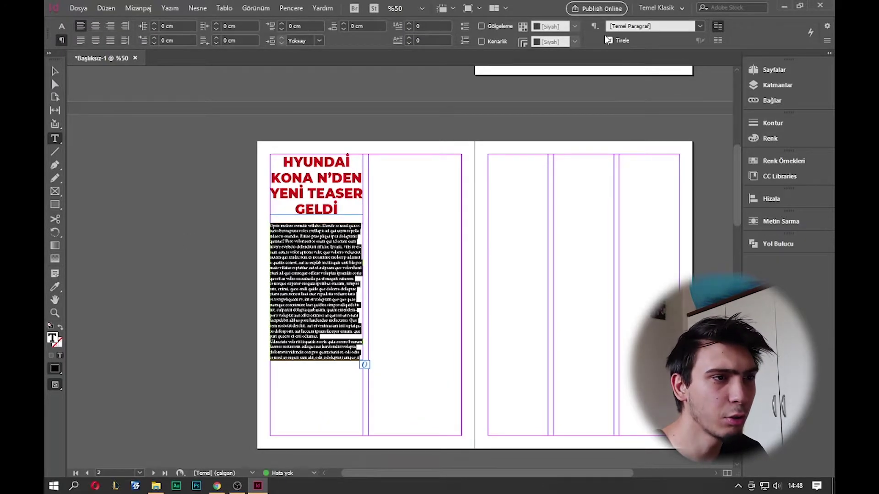
pyautogui.click(110, 40)
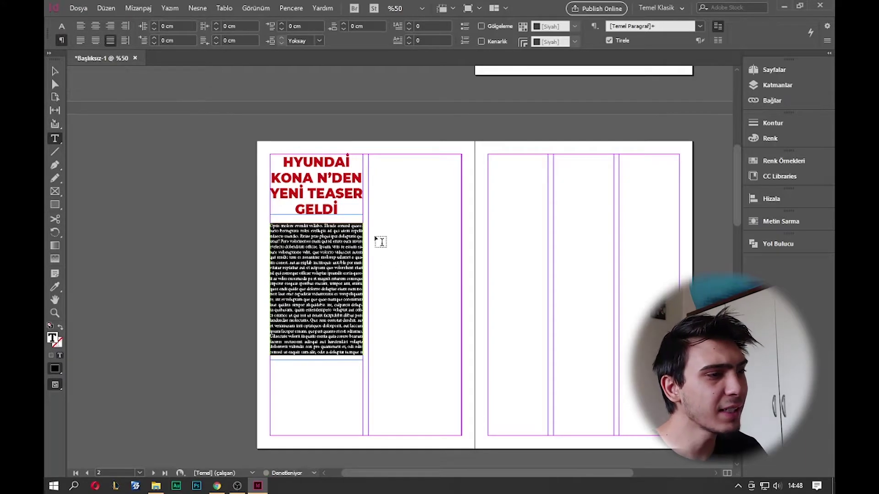
pyautogui.click(61, 28)
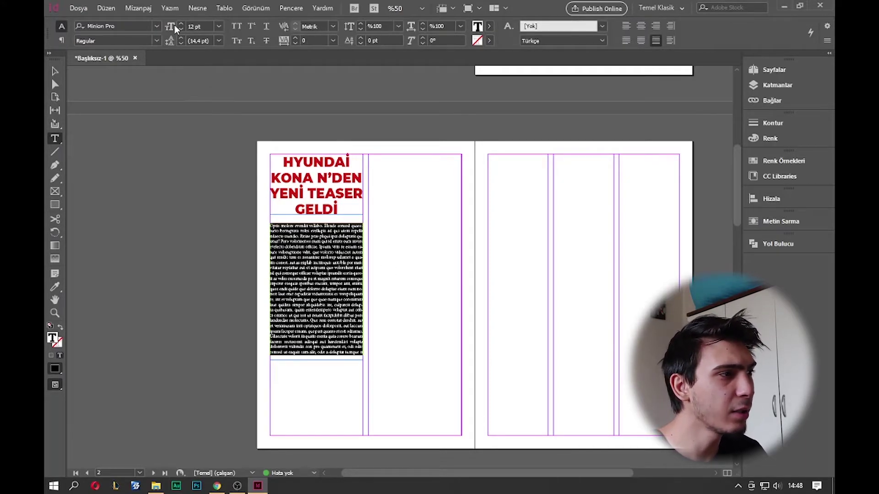
pyautogui.click(181, 29)
# Step: Set the placeholder text's font to Montserrat and start changing its font style
pyautogui.click(127, 26)
pyautogui.write('mont')
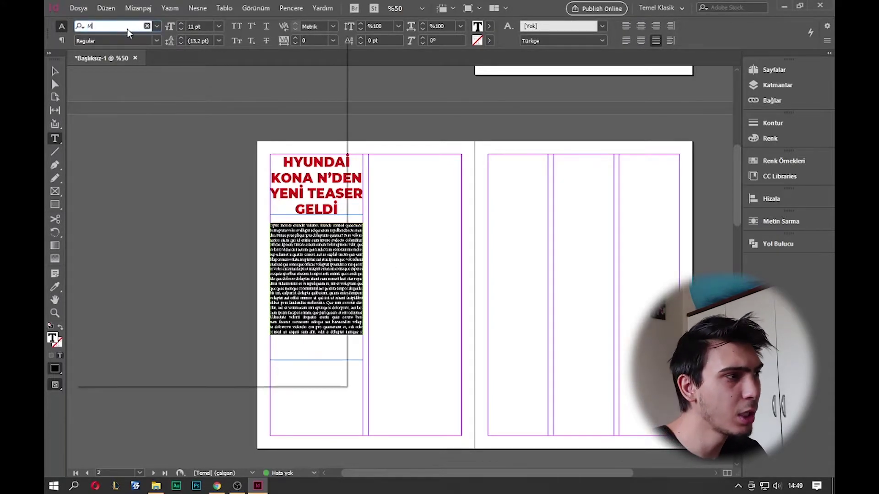
pyautogui.press('Return')
pyautogui.click(117, 41)
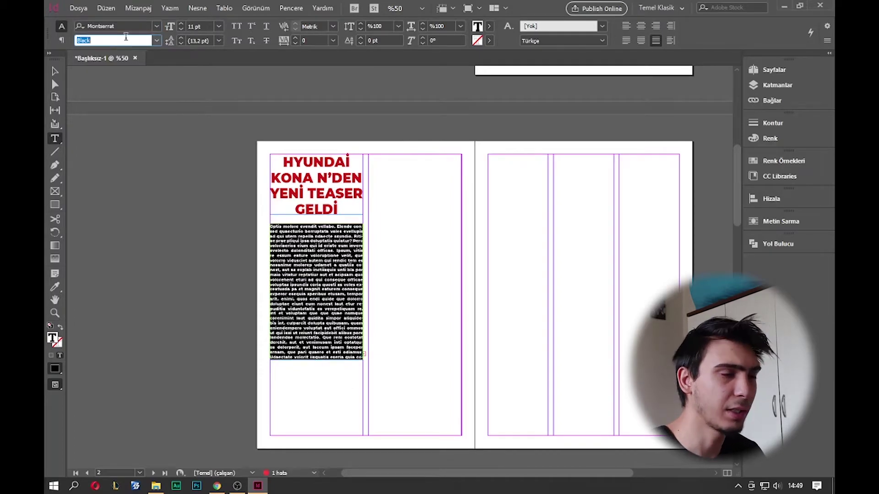
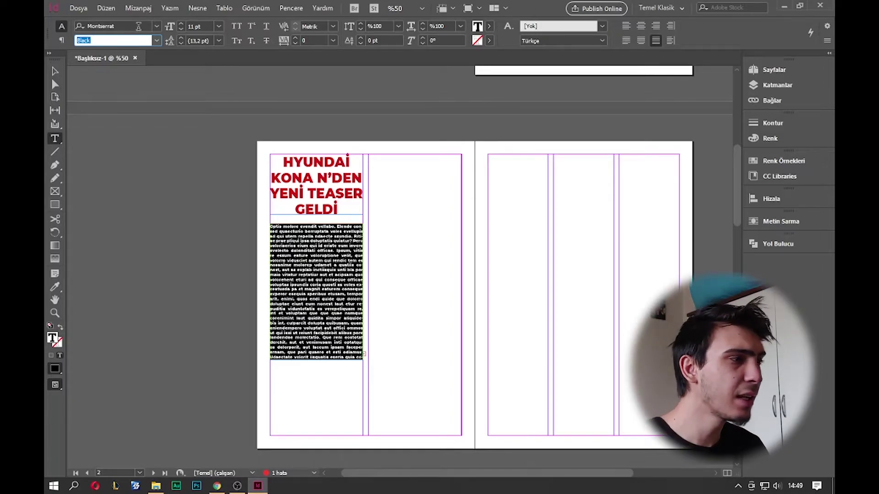
# Step: Set page 2's placeholder text to the Medium style and raise its frame's top edge to the headline frame's lower edge
pyautogui.press('Return')
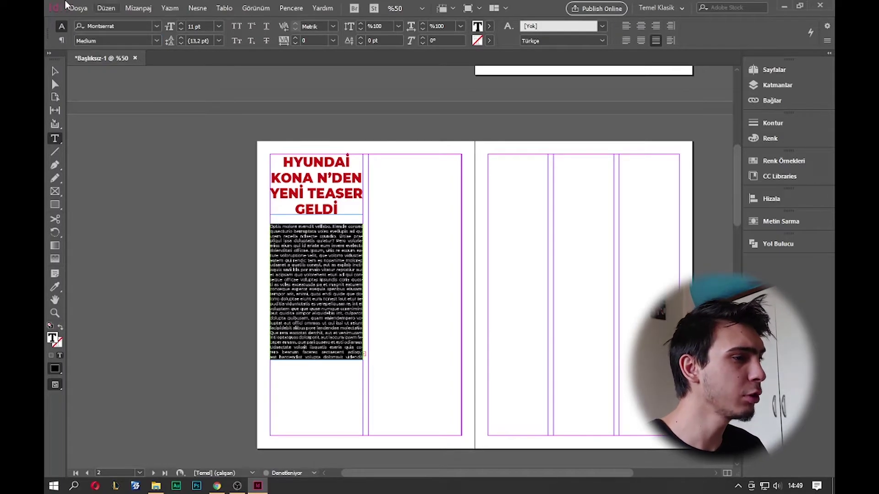
pyautogui.click(55, 72)
pyautogui.click(476, 212)
pyautogui.moveTo(421, 349); pyautogui.dragTo(431, 303)
pyautogui.click(316, 301)
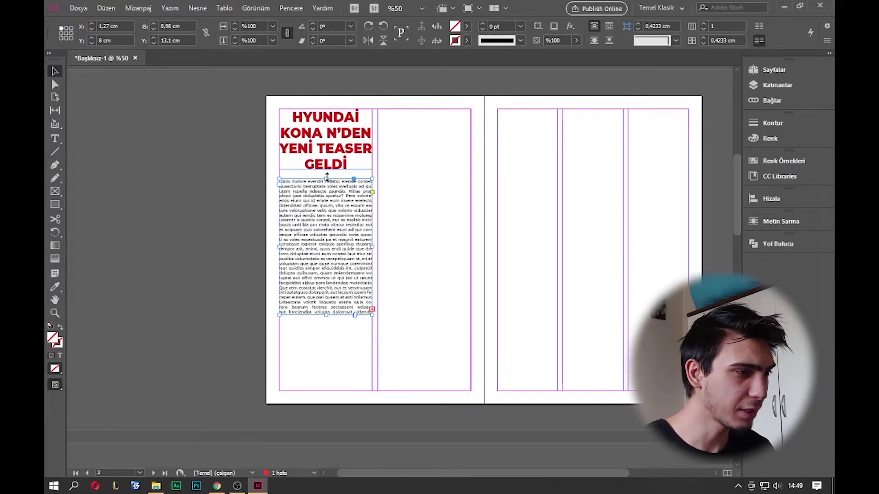
pyautogui.moveTo(327, 179); pyautogui.dragTo(327, 171)
pyautogui.click(349, 356)
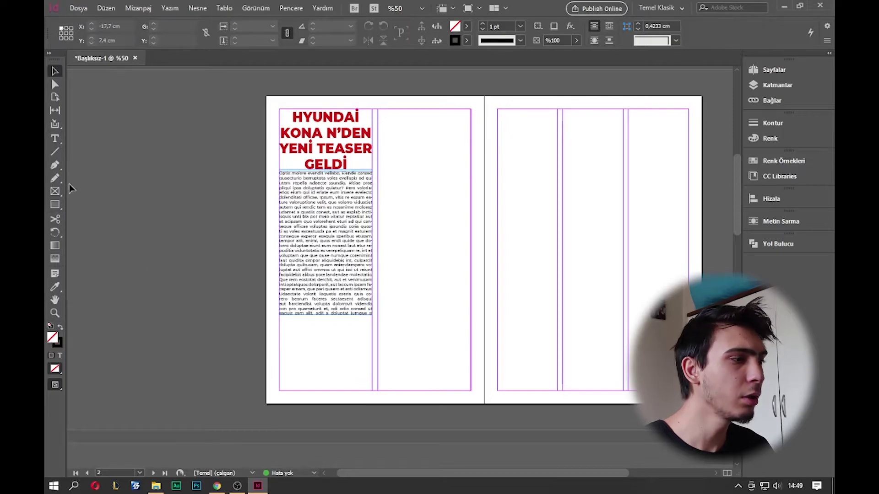
# Step: Draw a picture frame about 8.98 × 6.83 cm below the body text on page 2 and place the car photo in it
pyautogui.click(54, 193)
pyautogui.moveTo(281, 320); pyautogui.dragTo(373, 393)
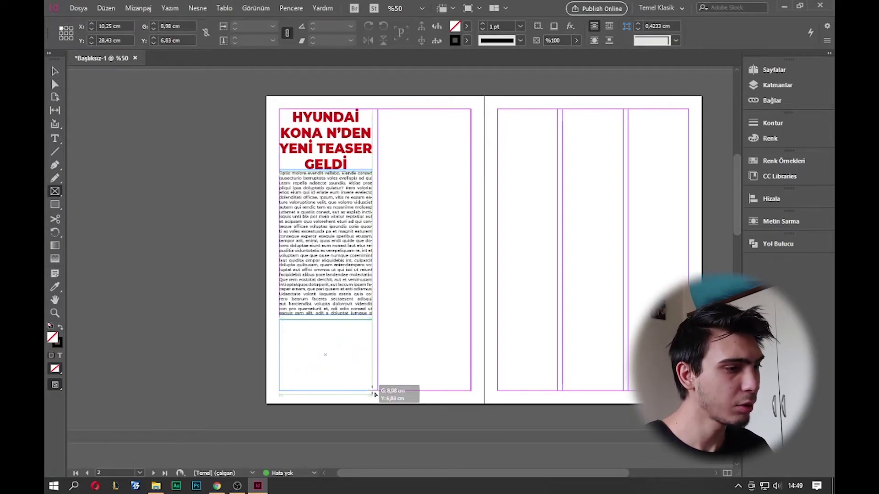
pyautogui.hotkey('ctrl', 'd')
pyautogui.doubleClick(433, 121)
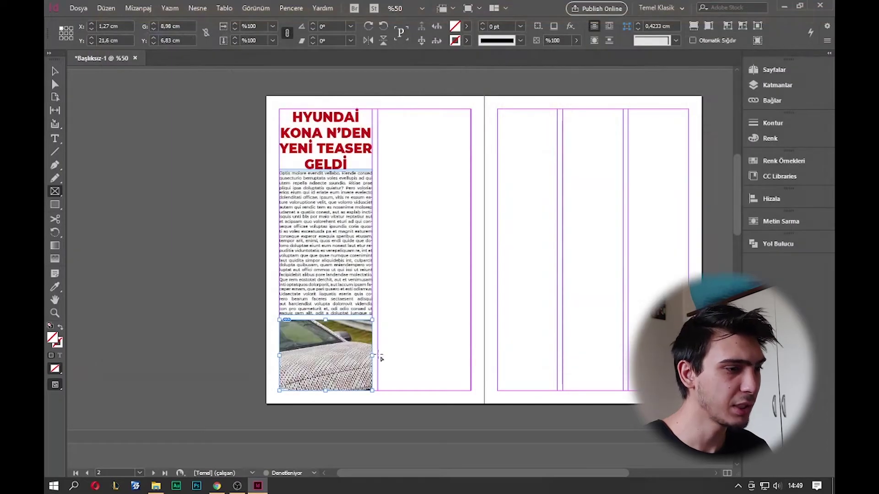
# Step: Fit the car photo proportionally so it fills its frame, and preview the spread without guides
pyautogui.rightClick(344, 350)
pyautogui.moveTo(481, 297)
pyautogui.click(511, 299)
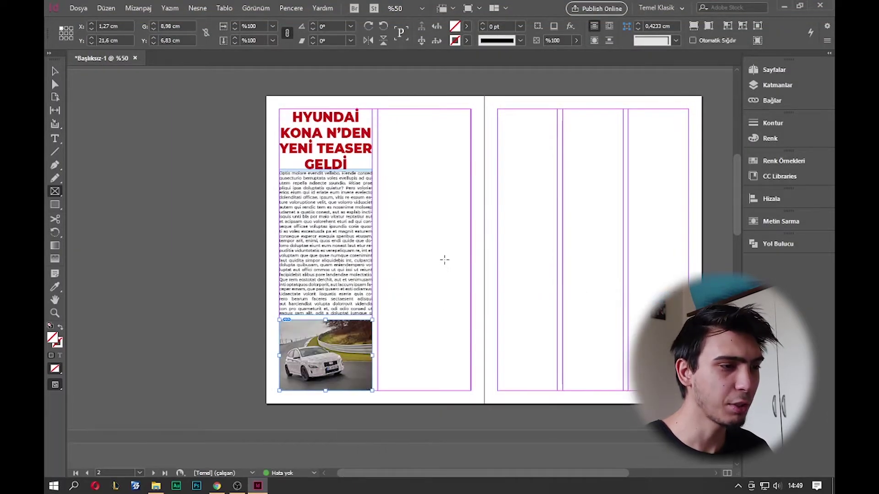
pyautogui.click(444, 259)
pyautogui.click(488, 249)
pyautogui.press('v')
pyautogui.press('w')
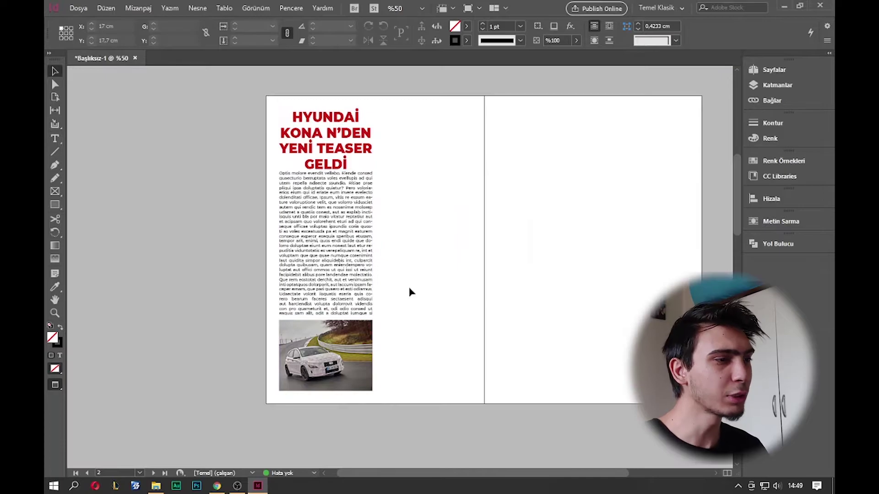
pyautogui.moveTo(420, 288); pyautogui.dragTo(439, 307)
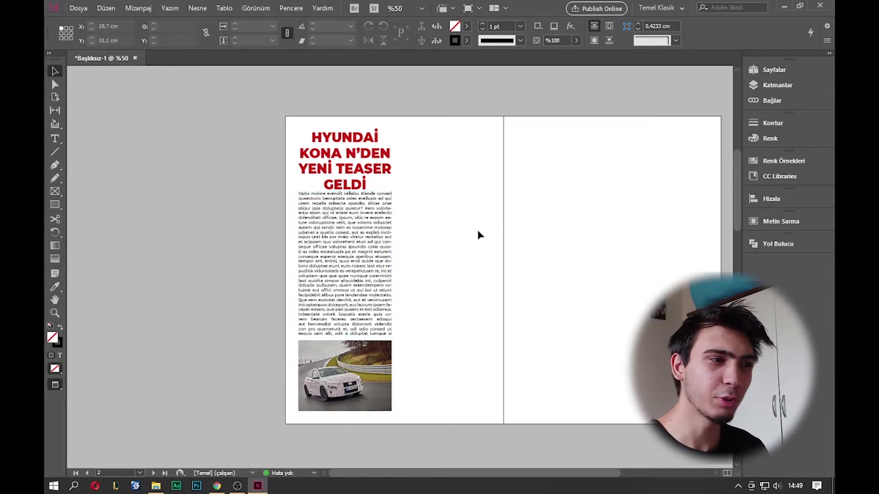
# Step: Lower the top edge of page 2's body text frame to leave a gap under the headline, and check it in preview
pyautogui.press('w')
pyautogui.scroll(5, 344, 187)
pyautogui.click(352, 196)
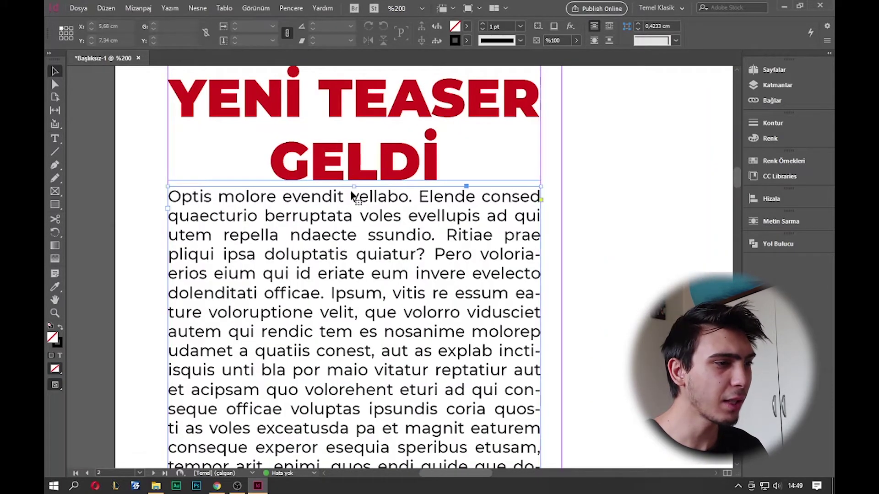
pyautogui.press('w')
pyautogui.scroll(-3, 576, 255)
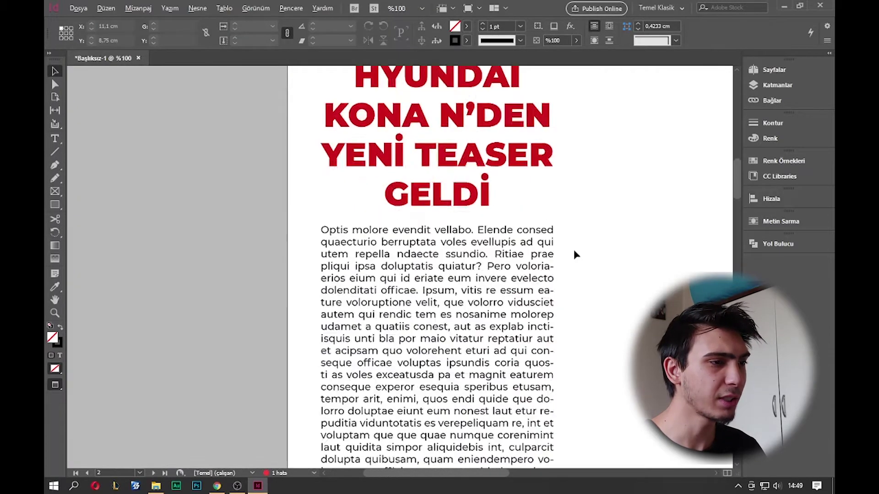
pyautogui.scroll(-3, 496, 316)
pyautogui.scroll(2, 492, 318)
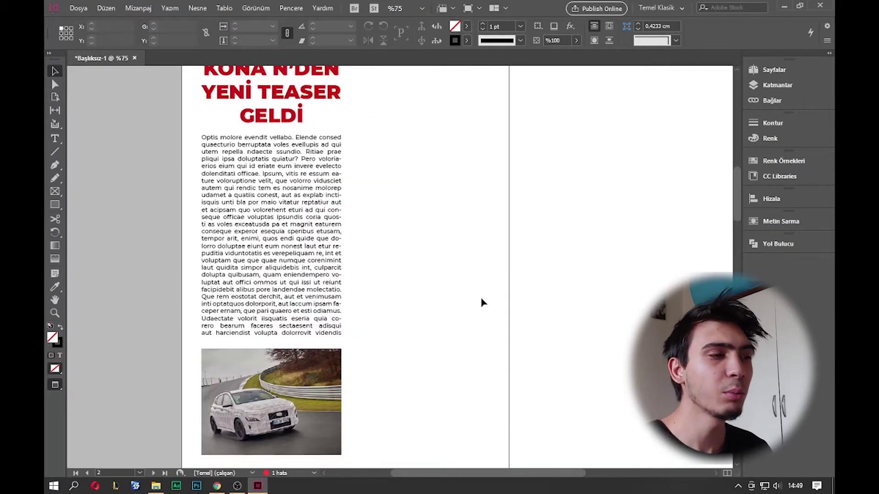
pyautogui.click(487, 293)
pyautogui.press('w')
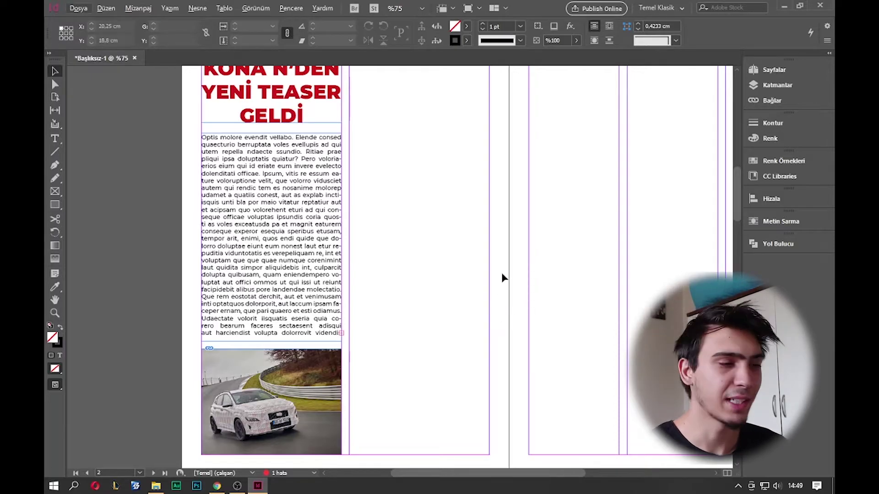
# Step: Fit the height of page 4's headline frame to its text
pyautogui.scroll(-1, 491, 322)
pyautogui.moveTo(473, 320); pyautogui.dragTo(379, 257)
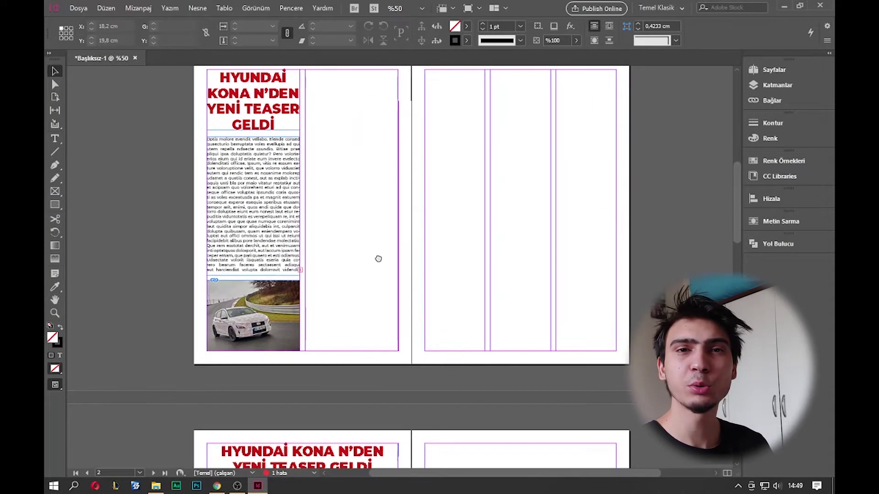
pyautogui.scroll(-7, 378, 269)
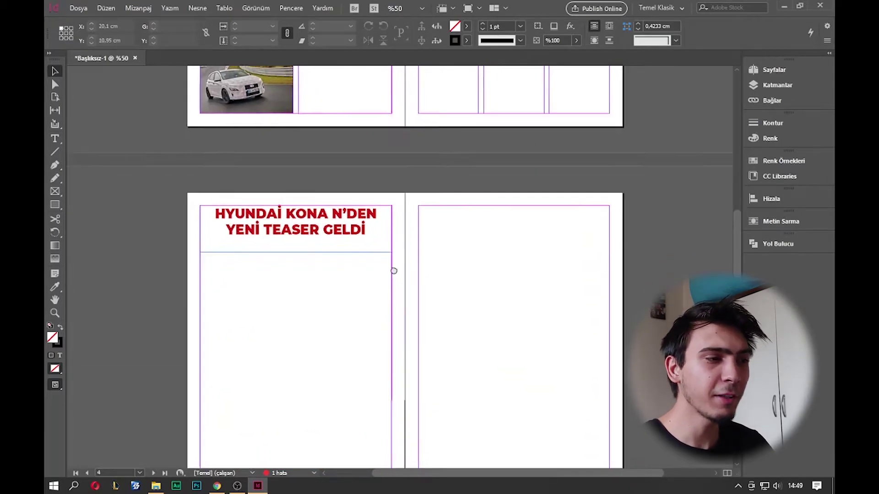
pyautogui.click(293, 166)
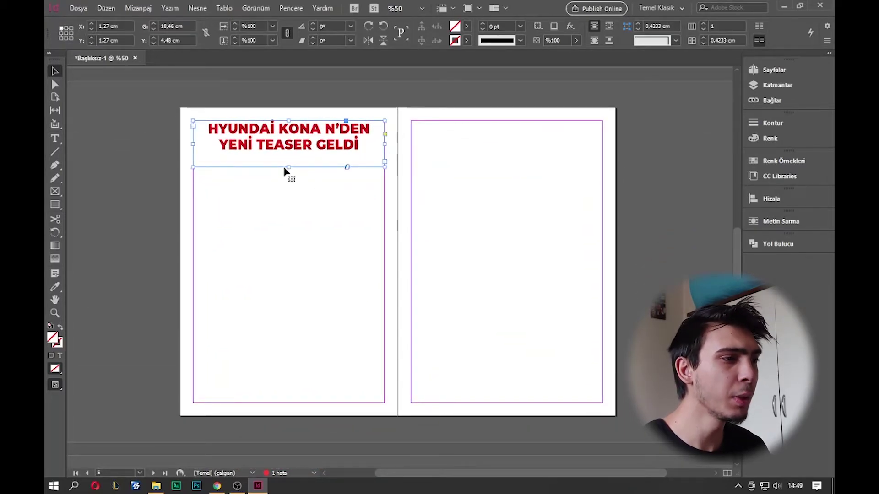
pyautogui.doubleClick(288, 168)
pyautogui.click(363, 256)
pyautogui.press('Tab')
pyautogui.press('Tab')
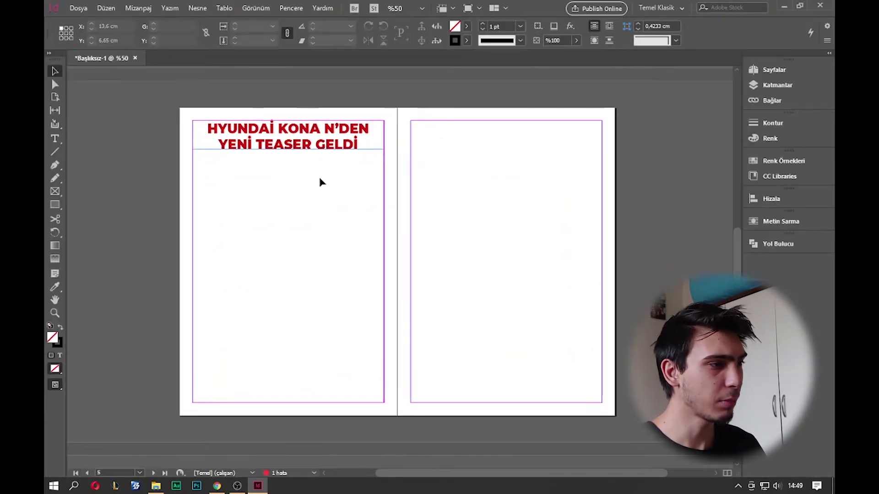
# Step: Draw a text frame about 18.46 × 23.88 cm from below page 4's headline to the lower margin and fill it with placeholder text
pyautogui.click(55, 138)
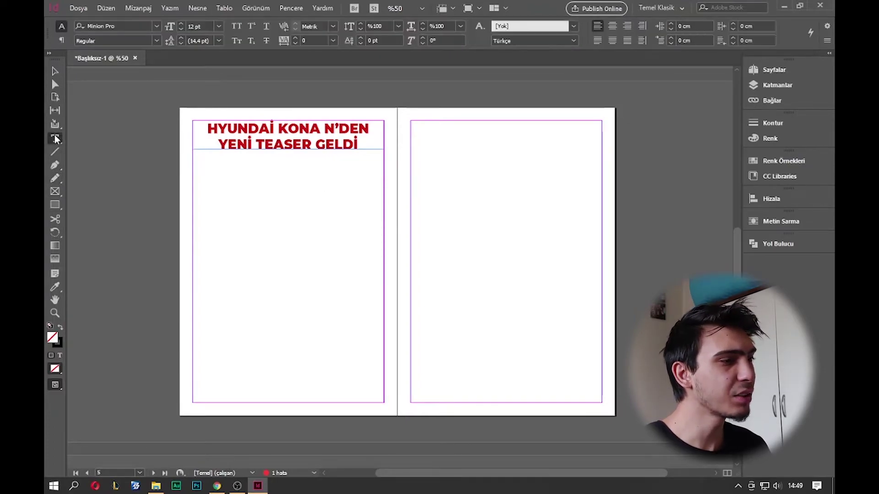
pyautogui.moveTo(193, 156); pyautogui.dragTo(384, 403)
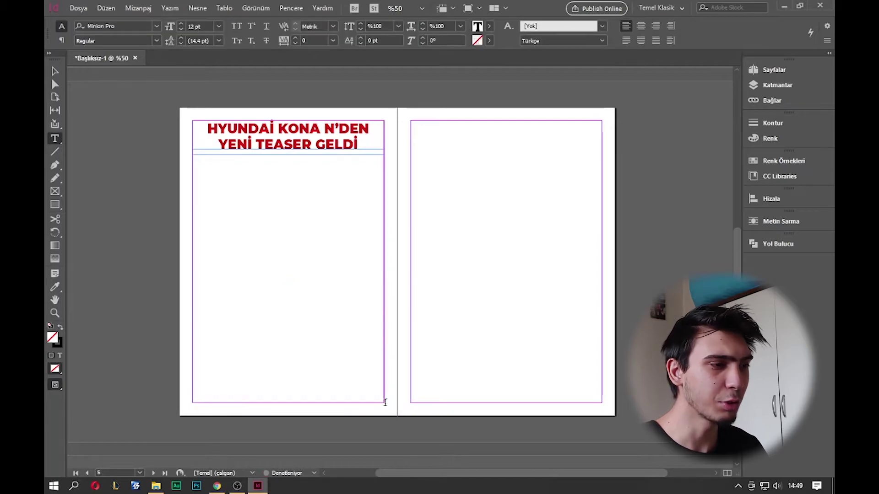
pyautogui.rightClick(270, 255)
pyautogui.click(326, 378)
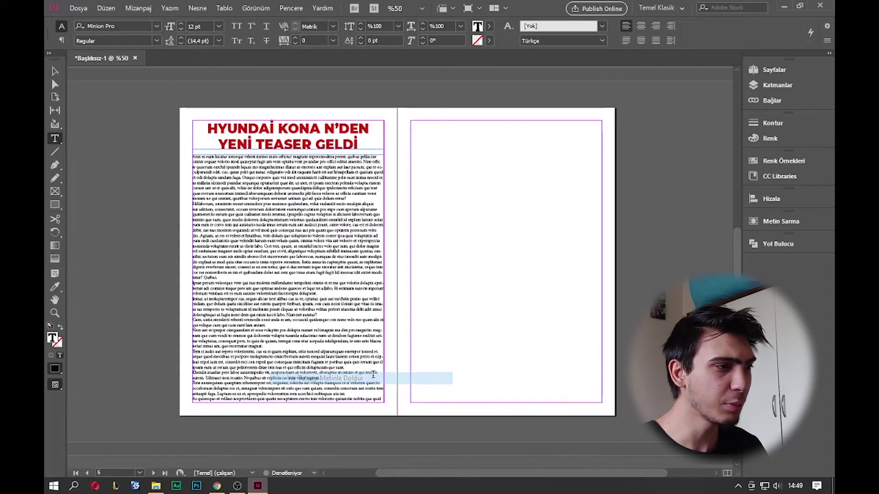
# Step: Justify all lines of page 4's placeholder text and set it in Montserrat Medium at 11 pt
pyautogui.hotkey('ctrl', 'a')
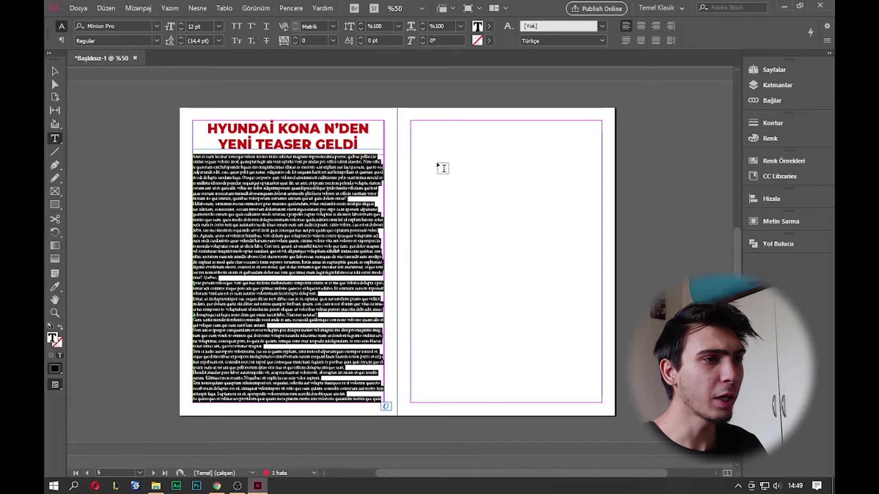
pyautogui.click(656, 41)
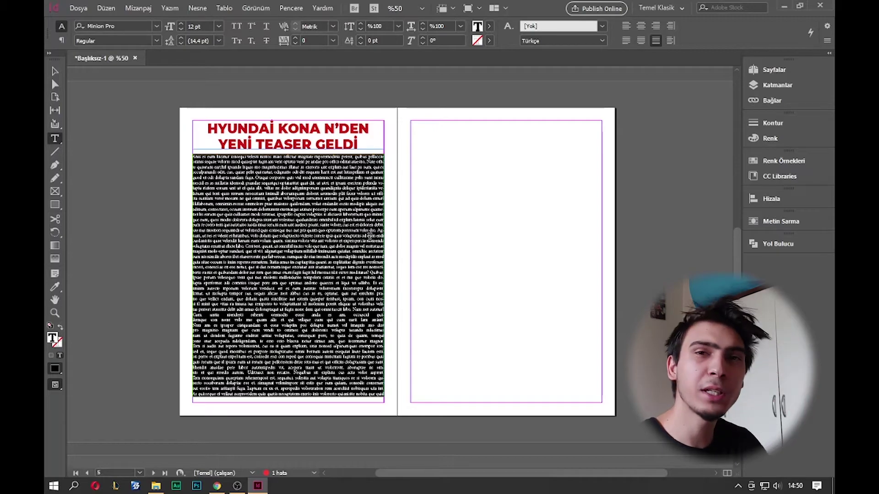
pyautogui.click(110, 24)
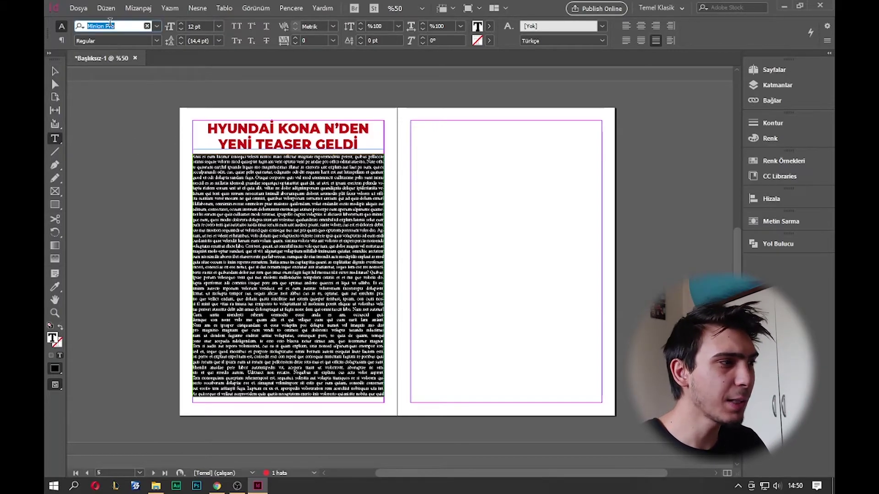
pyautogui.write('mont')
pyautogui.press('Tab')
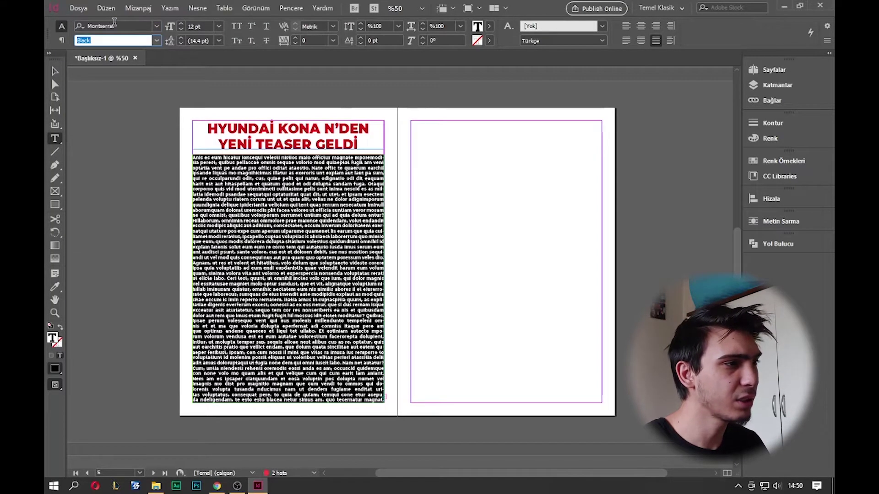
pyautogui.write('Medium')
pyautogui.press('Return')
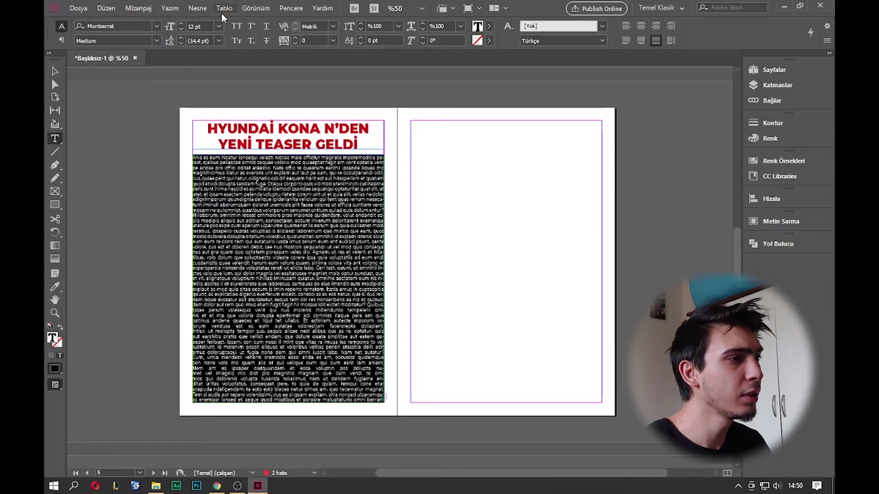
pyautogui.press('Return')
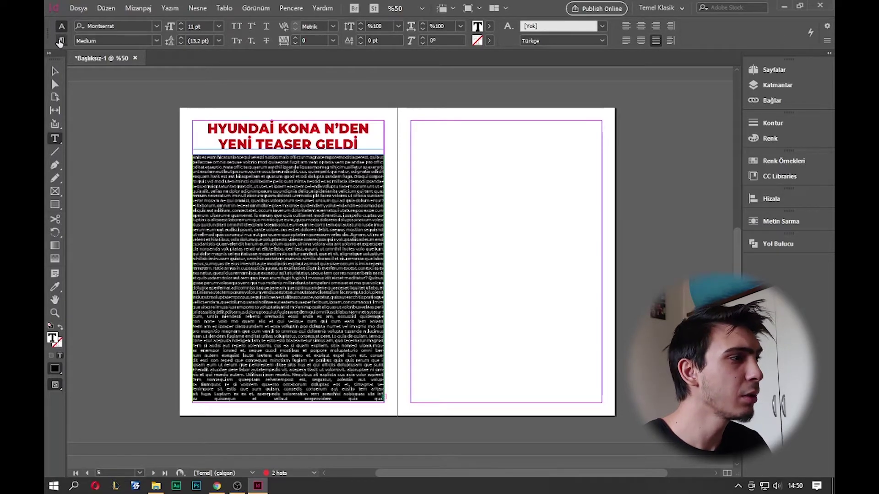
# Step: Create a paragraph style named İÇ METİNLER from the formatted body text on page 4
pyautogui.click(60, 41)
pyautogui.click(591, 26)
pyautogui.click(595, 27)
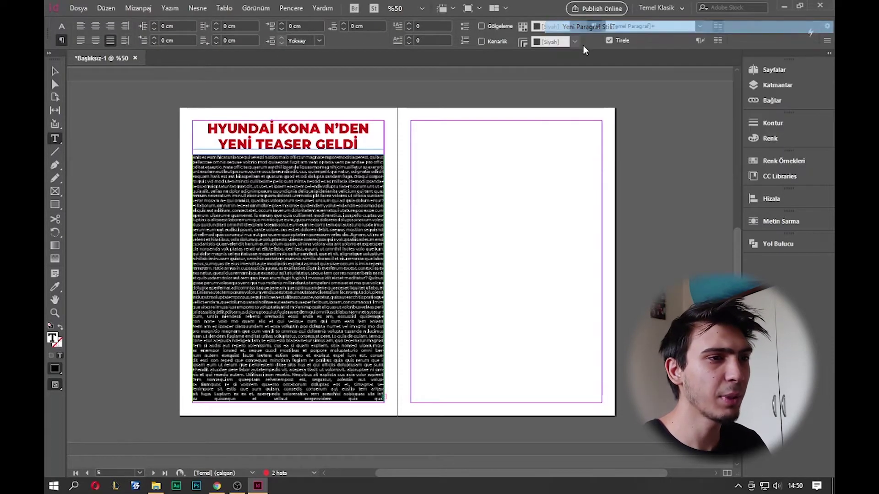
pyautogui.write(',')
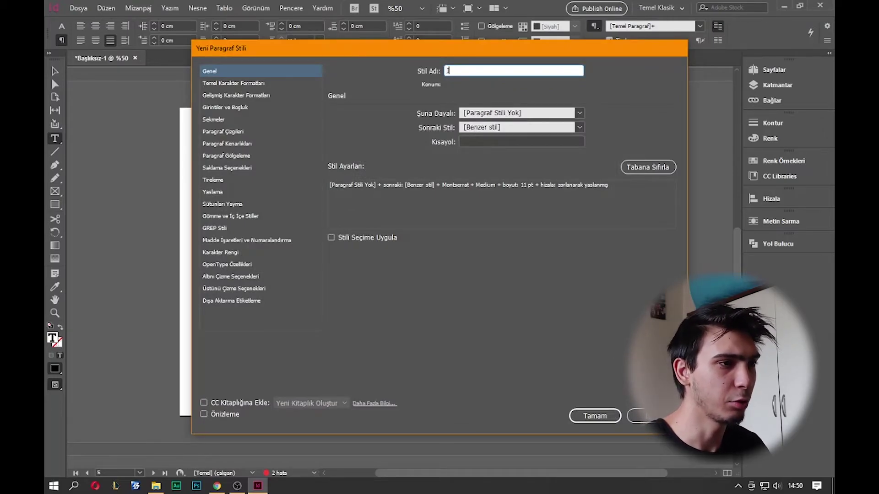
pyautogui.press('Return')
pyautogui.write('v')
pyautogui.hotkey('ctrl', 'z')
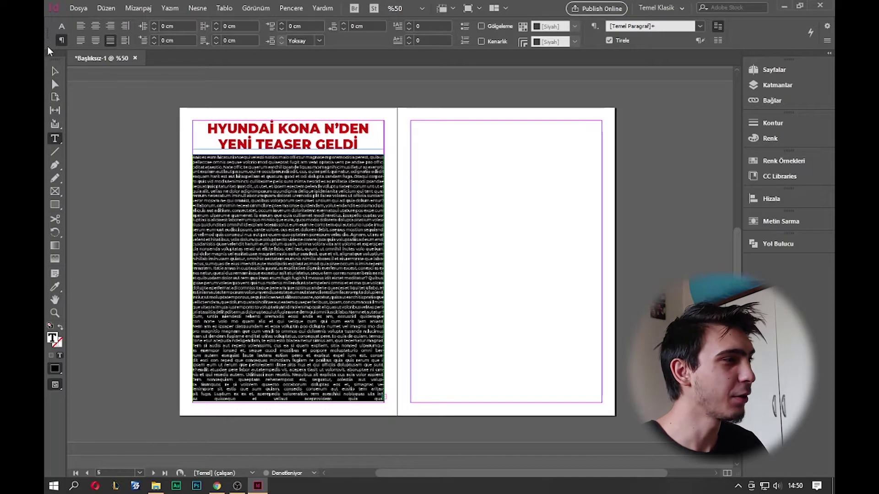
# Step: Apply the İÇ METİNLER paragraph style to all of page 4's body text
pyautogui.click(53, 84)
pyautogui.click(49, 72)
pyautogui.doubleClick(259, 223)
pyautogui.hotkey('ctrl', 'a')
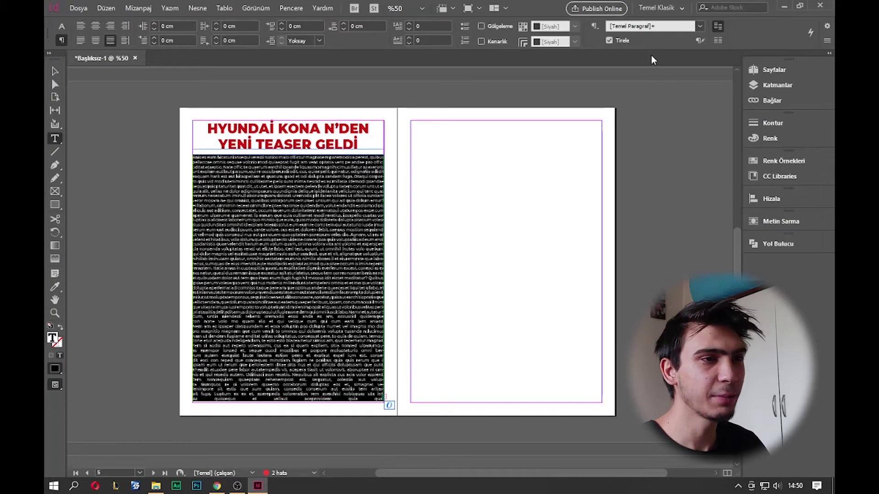
pyautogui.click(700, 26)
pyautogui.click(637, 60)
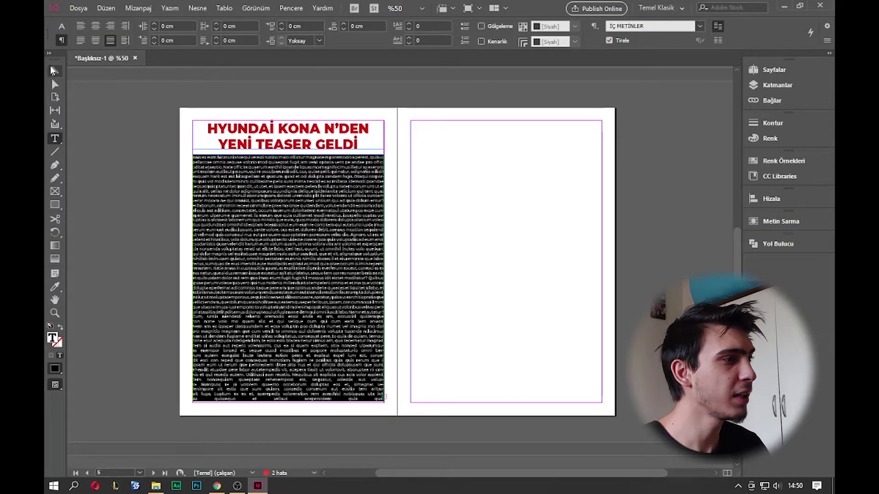
pyautogui.click(53, 70)
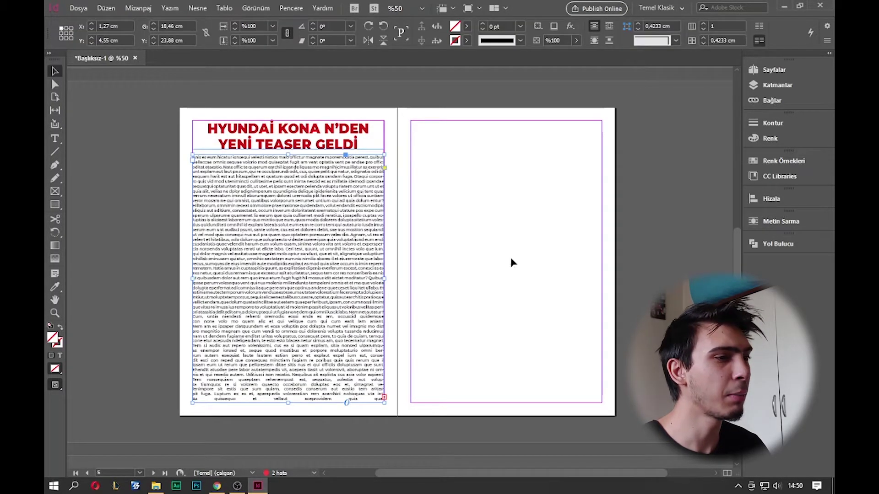
# Step: Draw a circle about 10.15 cm across over page 4's body text and fill it with magenta
pyautogui.click(333, 348)
pyautogui.scroll(1, 315, 258)
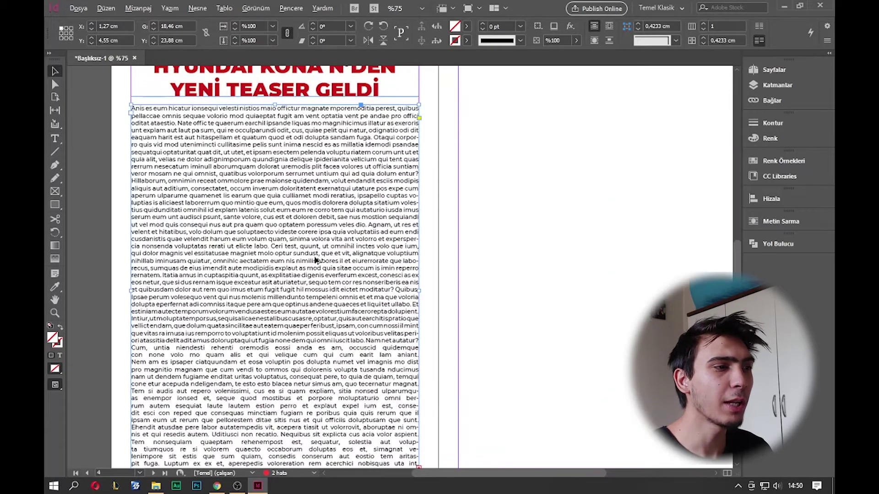
pyautogui.scroll(-2, 348, 300)
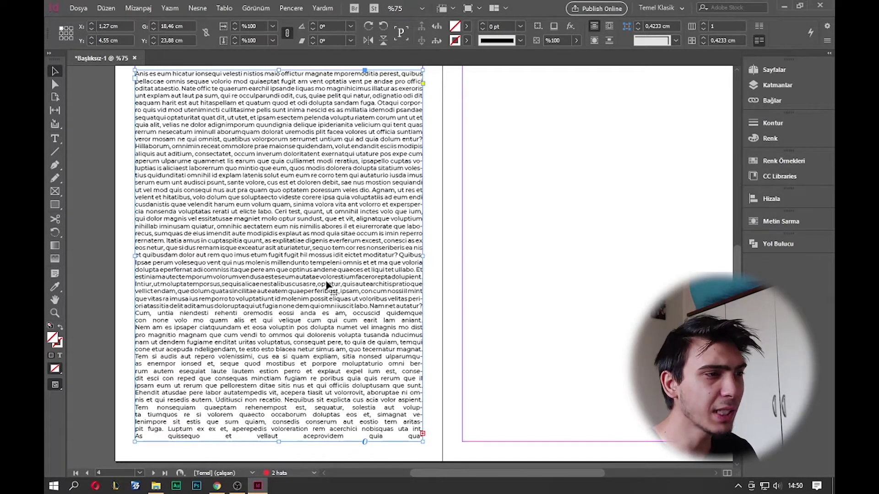
pyautogui.click(55, 192)
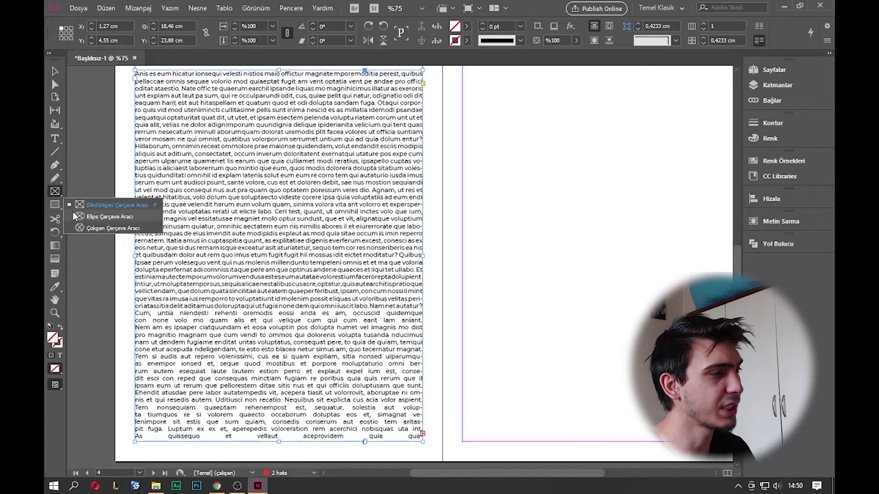
pyautogui.click(82, 216)
pyautogui.click(55, 205)
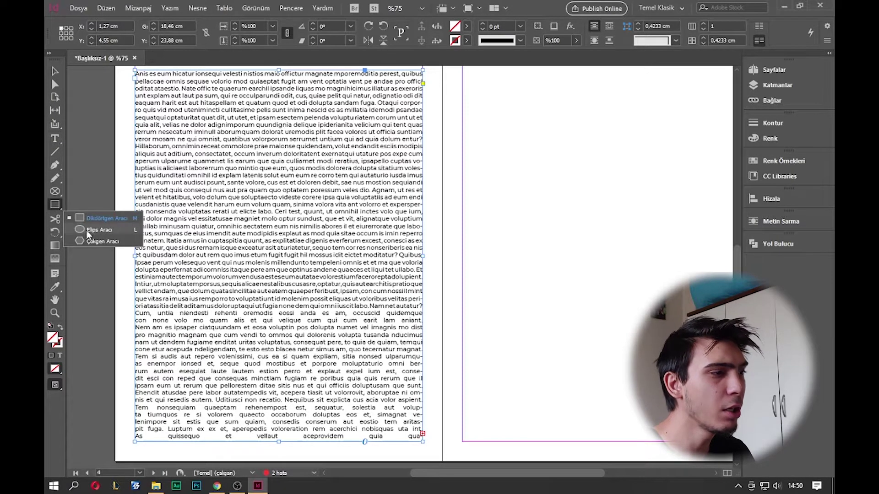
pyautogui.click(97, 230)
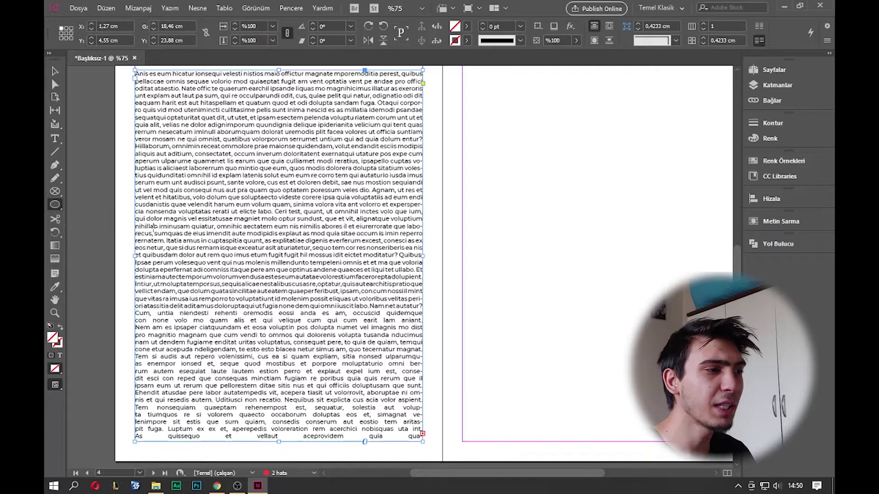
pyautogui.moveTo(207, 106); pyautogui.dragTo(365, 264)
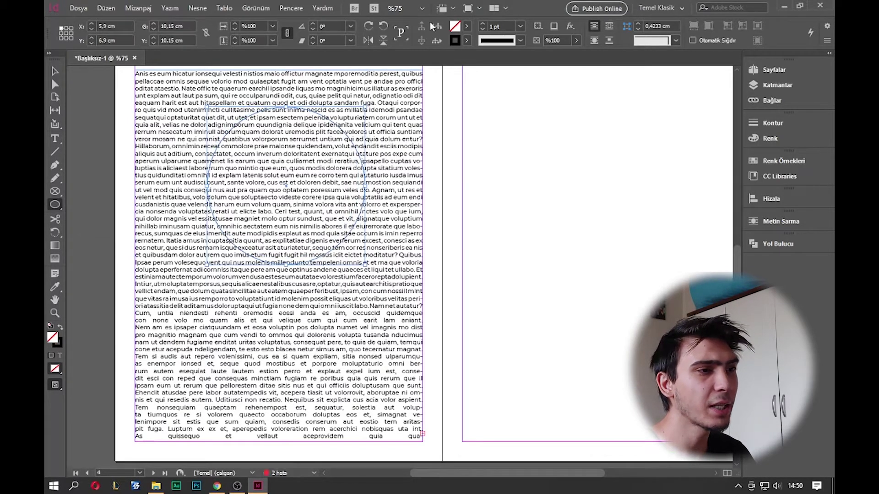
pyautogui.click(458, 31)
pyautogui.click(389, 119)
# Step: Delete the magenta circle from page 4
pyautogui.click(264, 168)
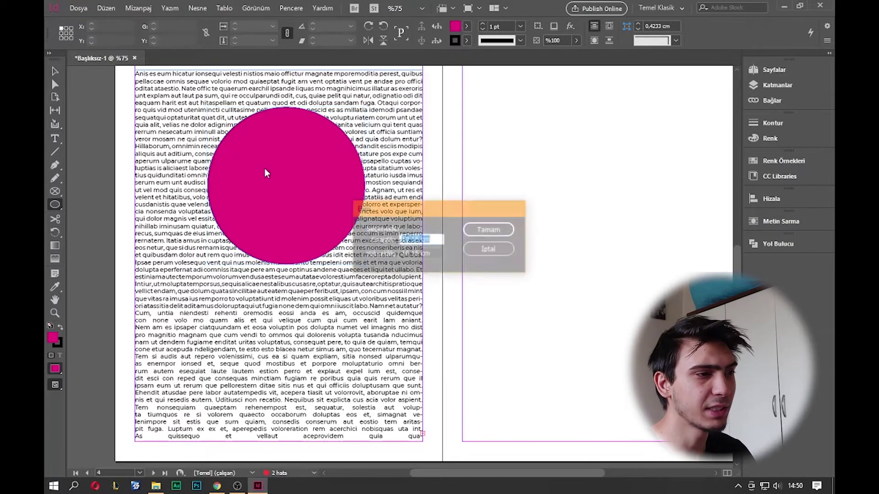
pyautogui.click(491, 226)
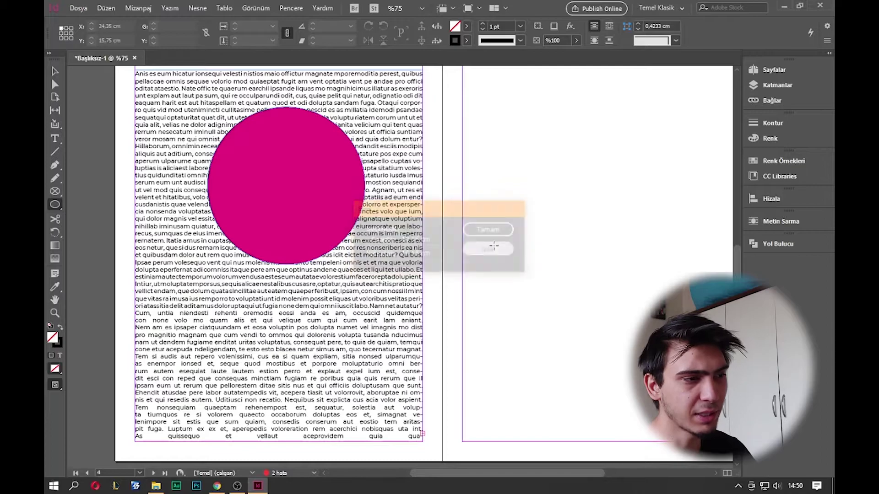
pyautogui.click(269, 182)
pyautogui.press('Escape')
pyautogui.press('v')
pyautogui.click(325, 193)
pyautogui.press('Delete')
# Step: Draw a circular picture frame about 10.35 cm across in the middle of page 4's body text
pyautogui.rightClick(56, 191)
pyautogui.click(115, 213)
pyautogui.moveTo(205, 142); pyautogui.dragTo(364, 338)
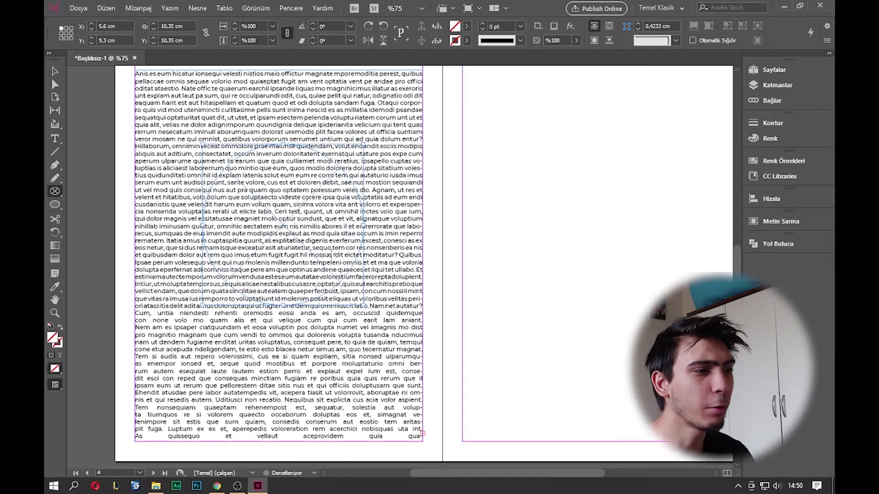
pyautogui.press('v')
pyautogui.moveTo(305, 231); pyautogui.dragTo(302, 233)
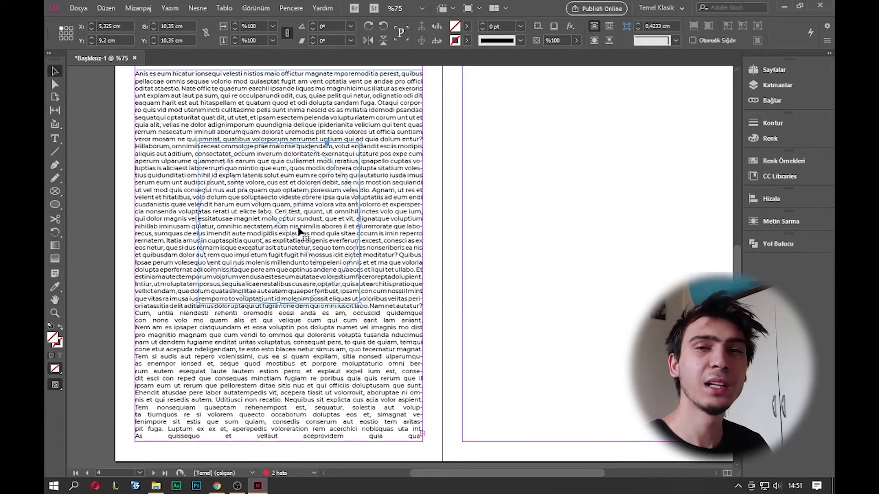
# Step: Place the Hyundai Kona N teaser photo in the circular frame and make it fill the frame proportionally
pyautogui.hotkey('ctrl', 'd')
pyautogui.click(417, 106)
pyautogui.doubleClick(416, 106)
pyautogui.rightClick(280, 216)
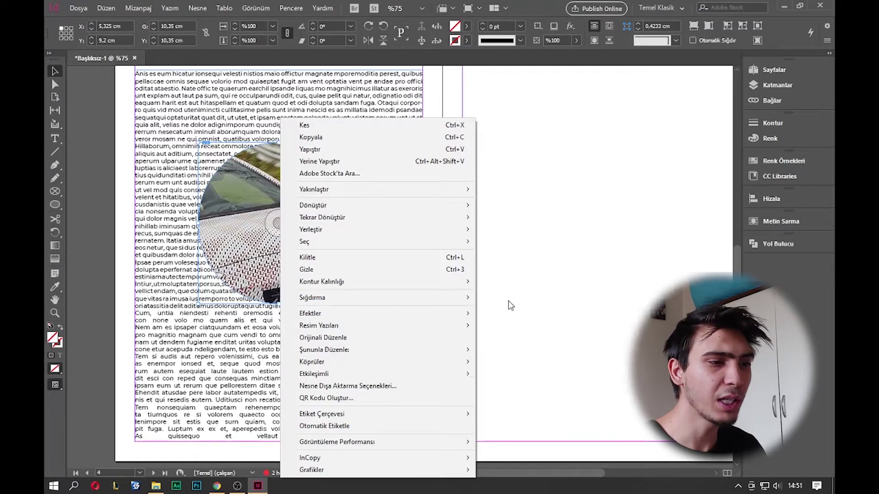
pyautogui.moveTo(398, 297)
pyautogui.click(521, 298)
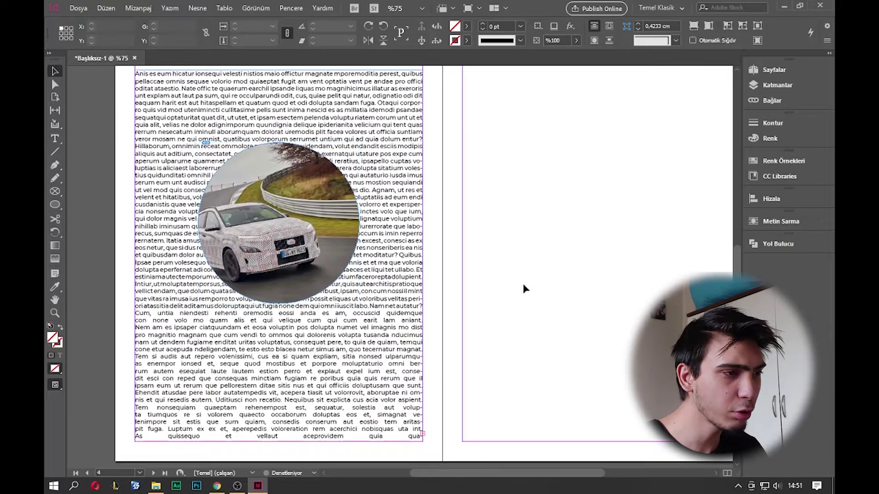
# Step: Shift the photo horizontally within the circular frame so the whole car is visible, checking it in preview
pyautogui.moveTo(279, 223); pyautogui.dragTo(301, 226)
pyautogui.click(562, 208)
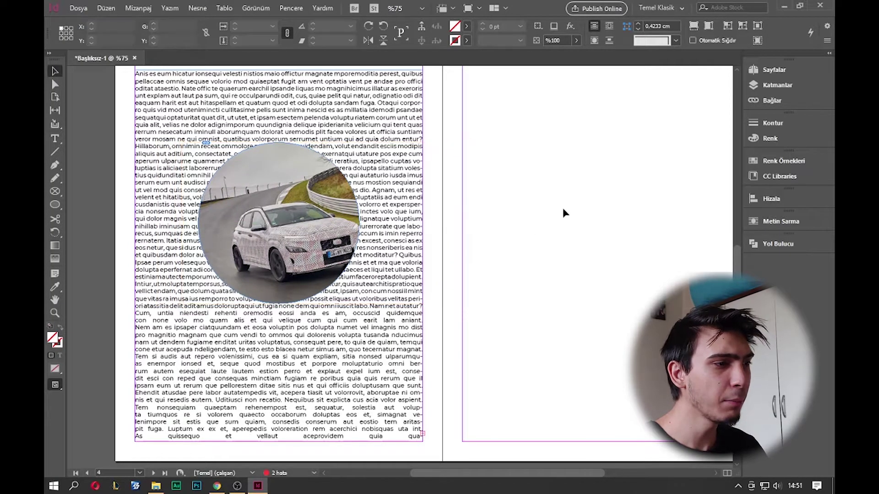
pyautogui.press('w')
pyautogui.moveTo(284, 225); pyautogui.dragTo(270, 223)
pyautogui.click(565, 214)
pyautogui.press('w')
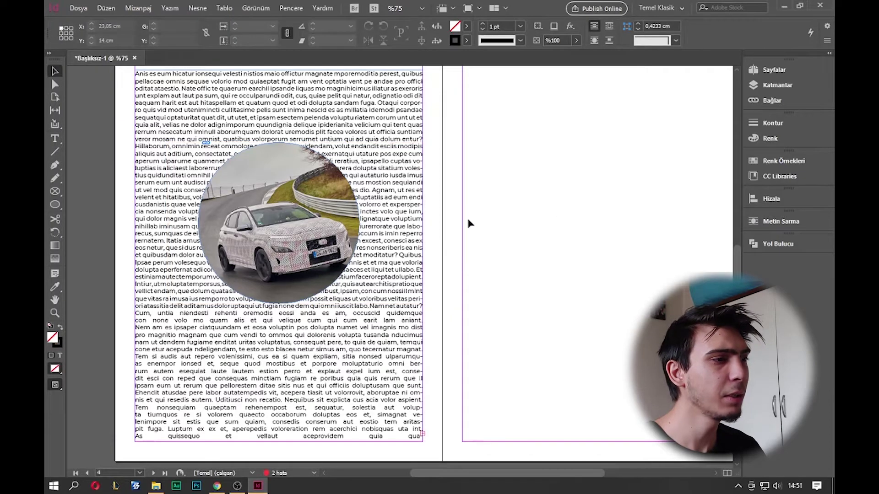
# Step: Set the circular photo's Text Wrap to wrap around the object shape, trying the bounding-box wrap for comparison
pyautogui.scroll(-1, 429, 289)
pyautogui.scroll(2, 428, 309)
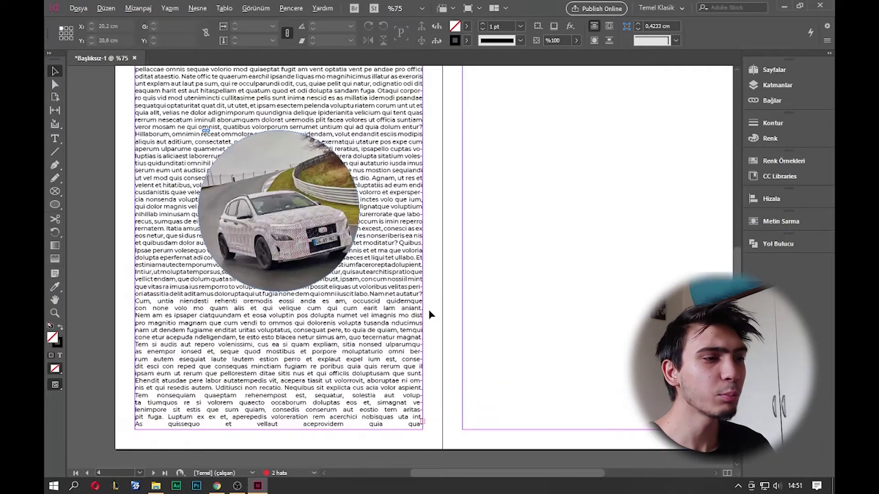
pyautogui.moveTo(409, 320); pyautogui.dragTo(556, 365)
pyautogui.scroll(1, 555, 364)
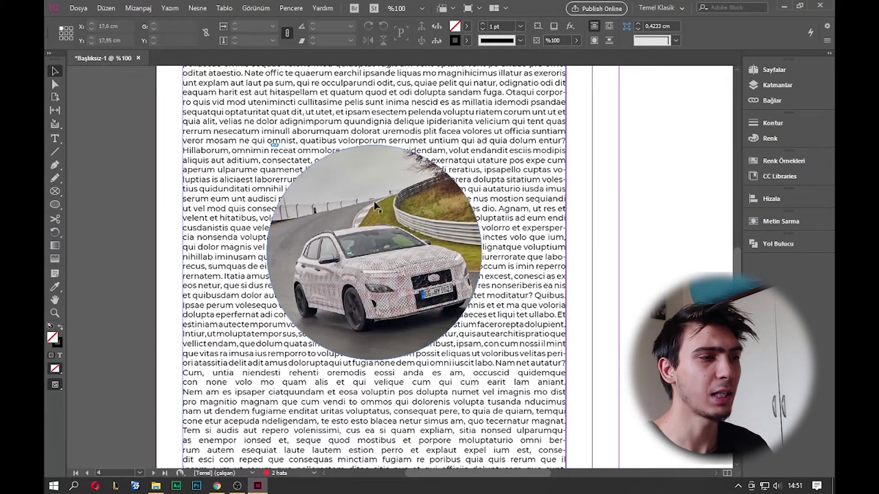
pyautogui.click(512, 167)
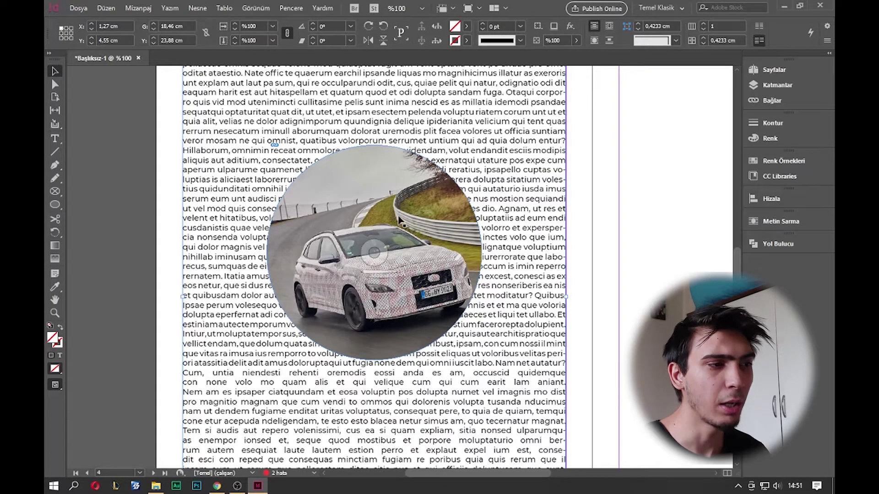
pyautogui.click(625, 161)
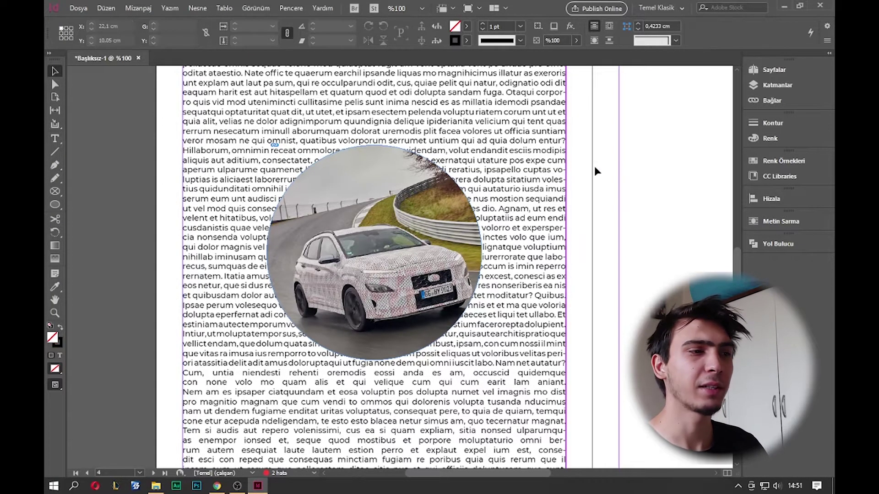
pyautogui.click(388, 161)
pyautogui.click(284, 8)
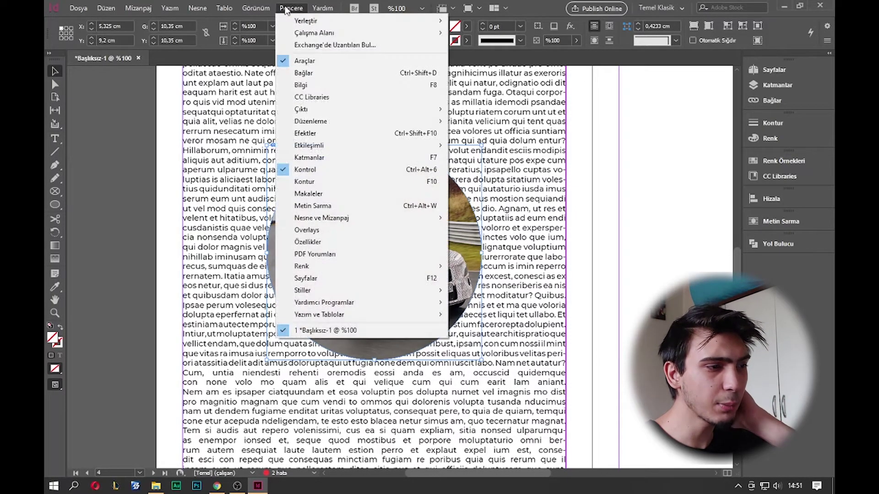
pyautogui.click(338, 208)
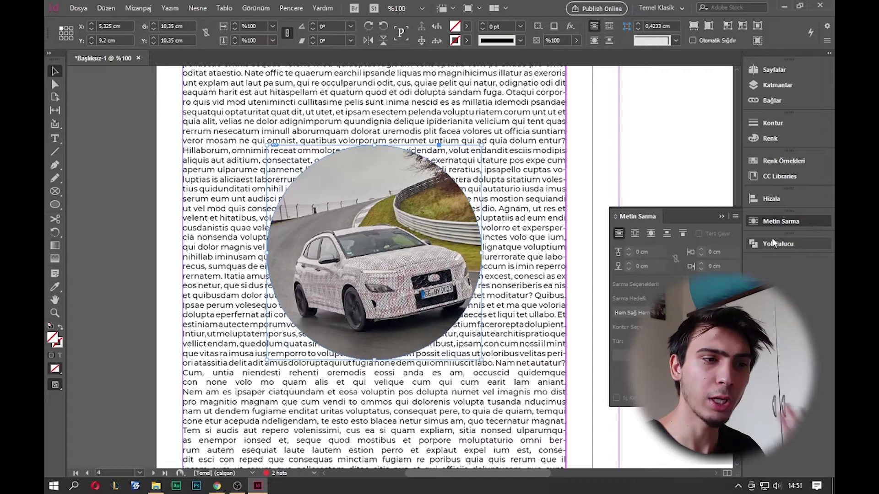
pyautogui.click(652, 234)
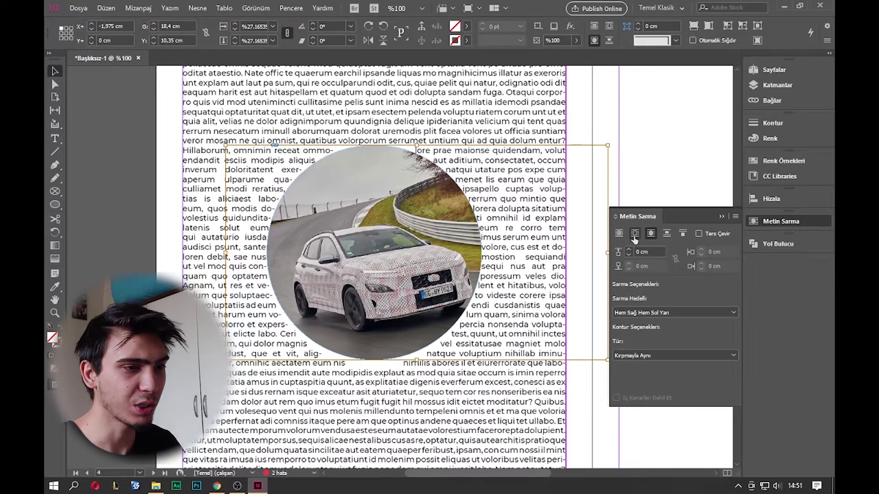
pyautogui.click(634, 235)
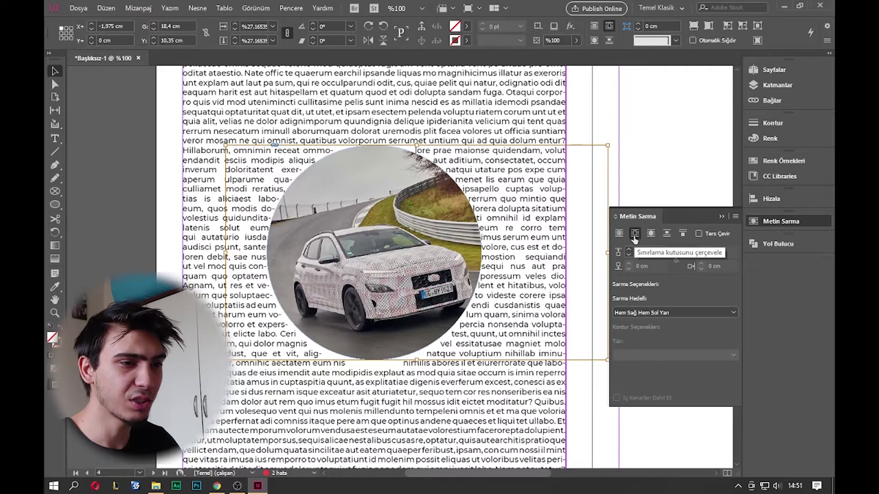
pyautogui.click(652, 234)
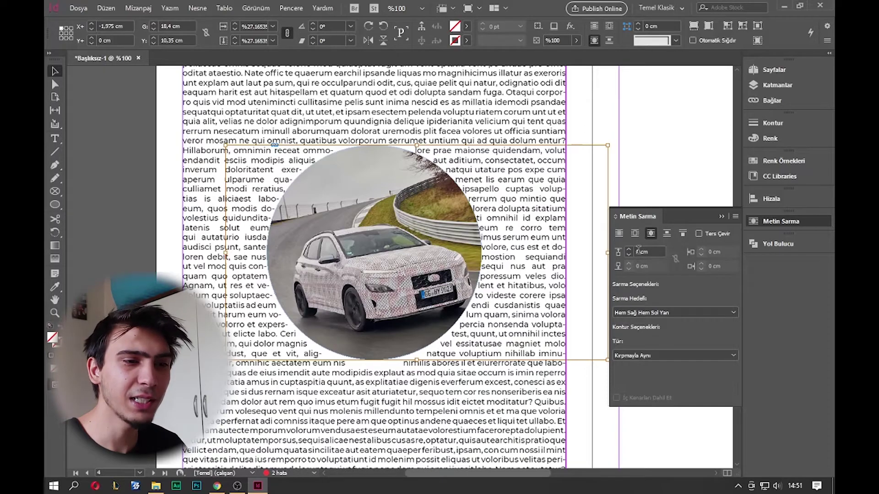
# Step: Set the circular photo's text wrap offset to 0.4 cm
pyautogui.click(640, 252)
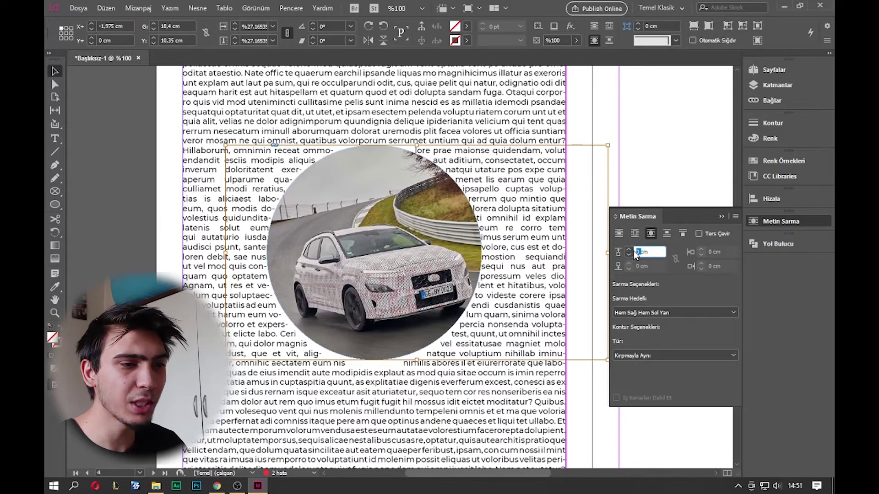
pyautogui.click(629, 249)
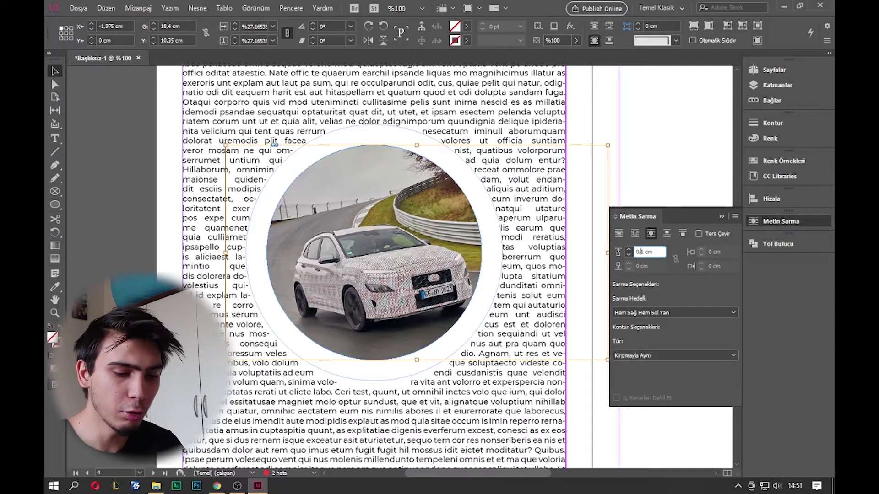
pyautogui.press('Return')
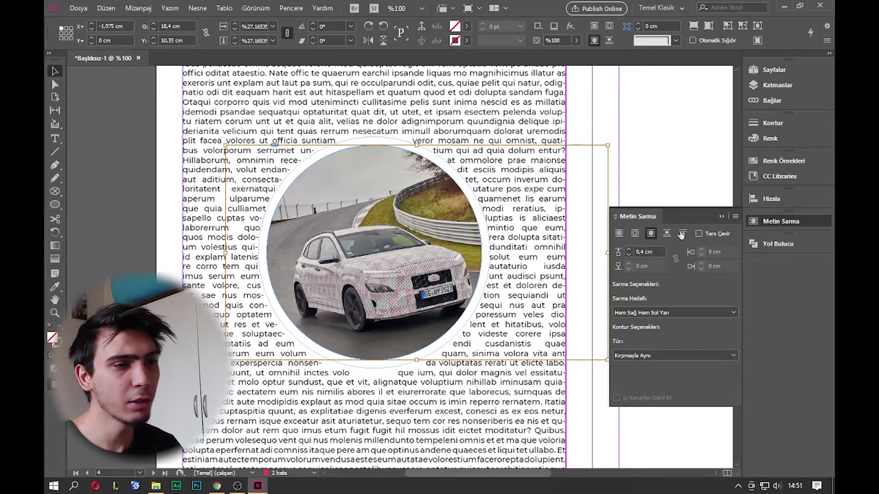
pyautogui.click(722, 216)
pyautogui.click(615, 135)
# Step: Nudge the circular car photo vertically to fine-tune how the body text flows around it
pyautogui.scroll(-1, 567, 238)
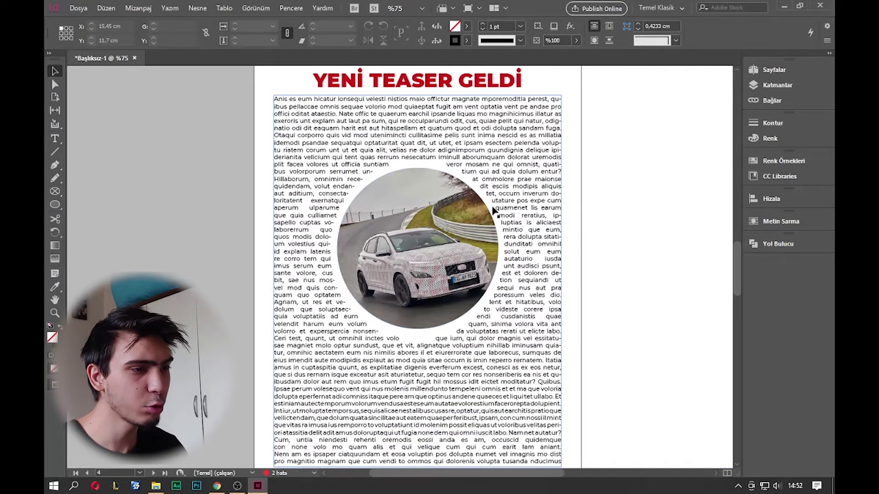
pyautogui.scroll(-1, 504, 318)
pyautogui.scroll(1, 504, 319)
pyautogui.scroll(1, 504, 319)
pyautogui.moveTo(418, 281); pyautogui.dragTo(496, 331)
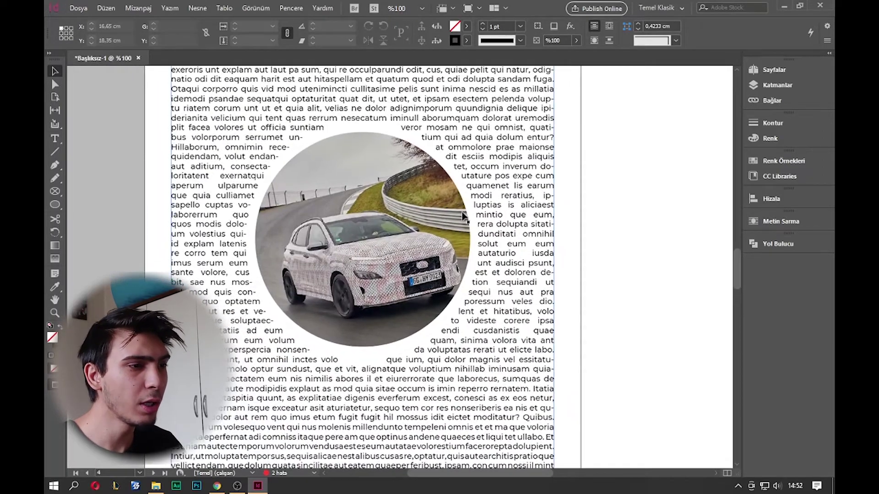
pyautogui.click(425, 222)
pyautogui.press('Up')
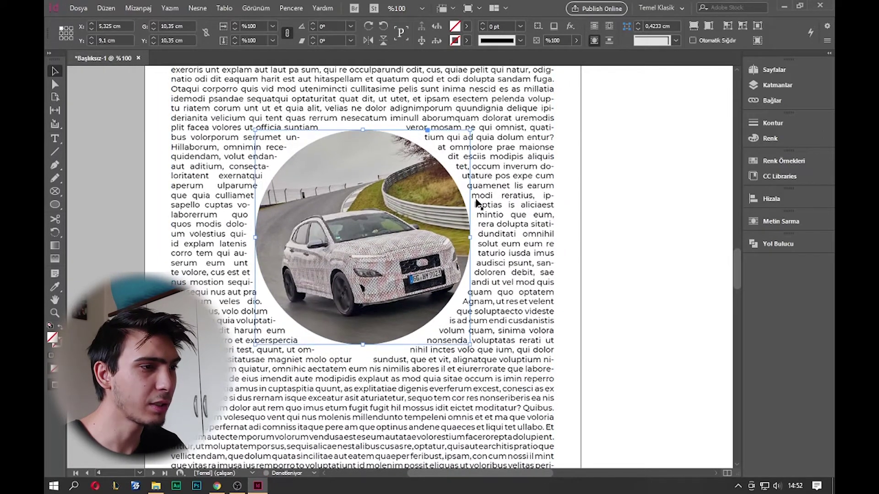
pyautogui.press('Down')
pyautogui.click(603, 168)
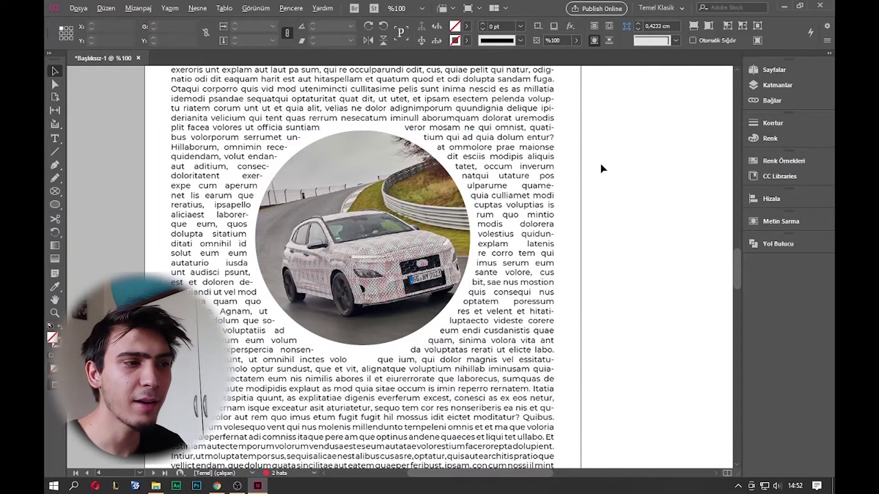
# Step: Draw a second circular picture frame about 5.1 cm across at the lower right of page 4's body text
pyautogui.scroll(-2, 561, 252)
pyautogui.moveTo(531, 243); pyautogui.dragTo(434, 264)
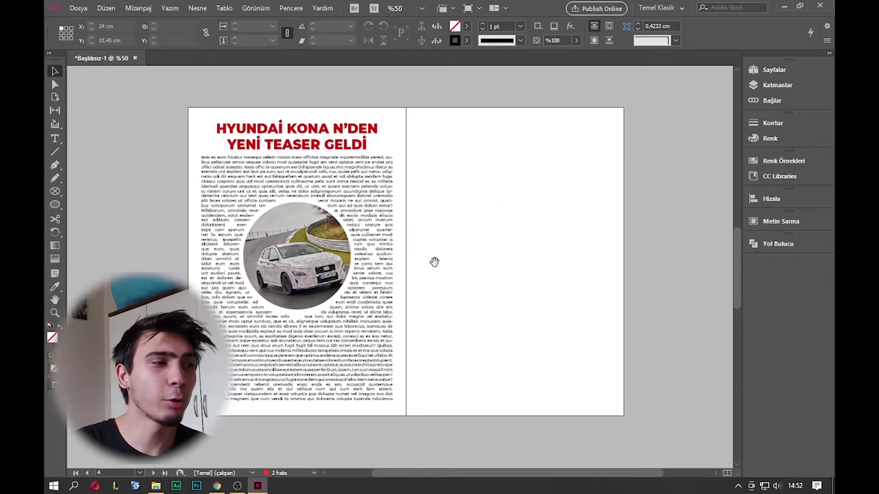
pyautogui.scroll(3, 387, 389)
pyautogui.moveTo(396, 388); pyautogui.dragTo(503, 353)
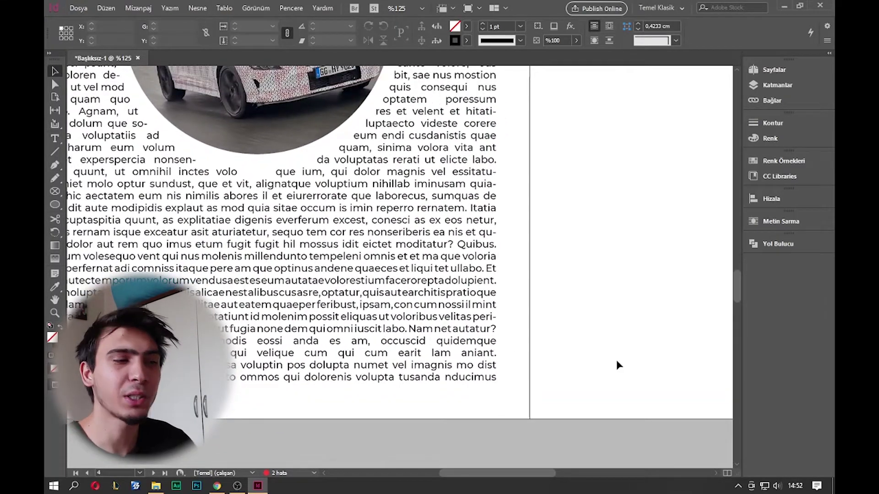
pyautogui.press('w')
pyautogui.moveTo(57, 198); pyautogui.dragTo(80, 212)
pyautogui.moveTo(333, 227); pyautogui.dragTo(472, 361)
pyautogui.press('v')
pyautogui.moveTo(414, 312)
pyautogui.mouseDown()
pyautogui.moveTo(432, 317)
pyautogui.moveTo(416, 298)
pyautogui.mouseUp()
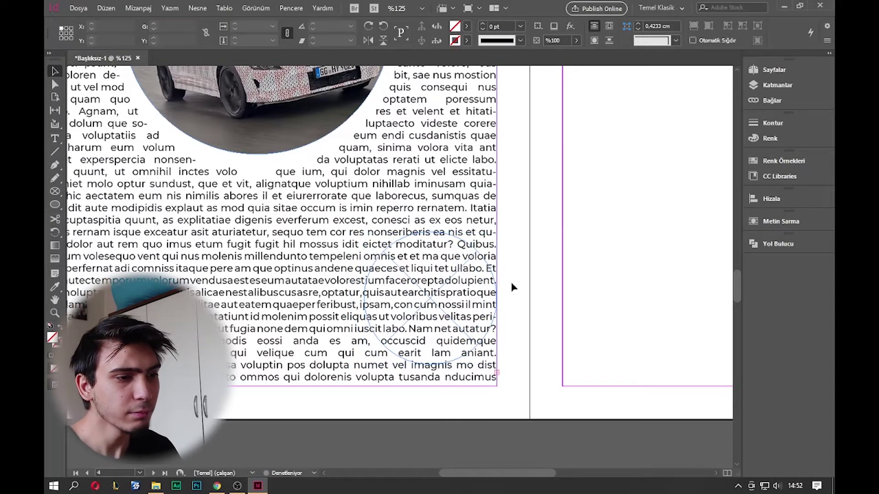
# Step: Place the hyundai-kona-n-teaser image in the small circular frame and fit it to fill the frame proportionally
pyautogui.hotkey('ctrl', 'd')
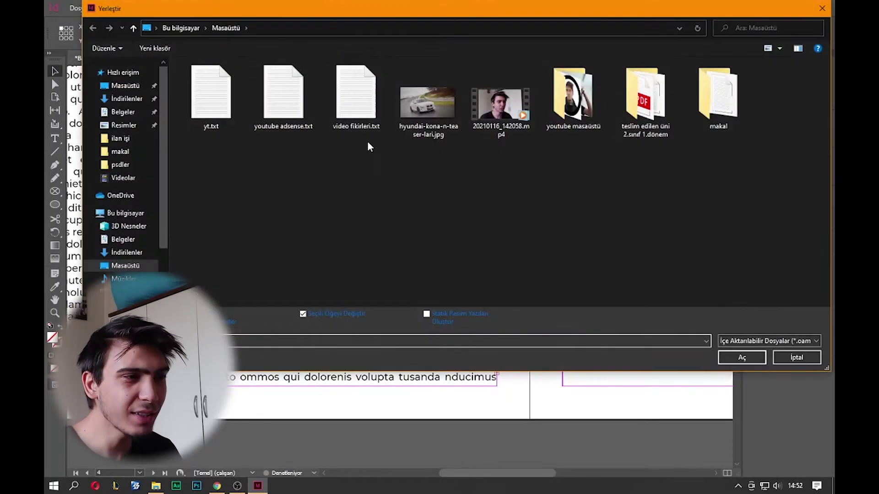
pyautogui.doubleClick(427, 127)
pyautogui.rightClick(437, 267)
pyautogui.moveTo(466, 302)
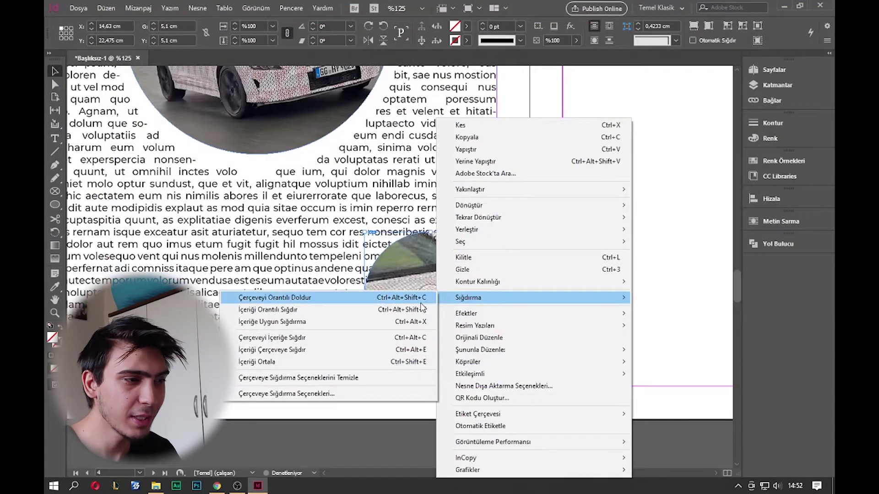
pyautogui.click(412, 298)
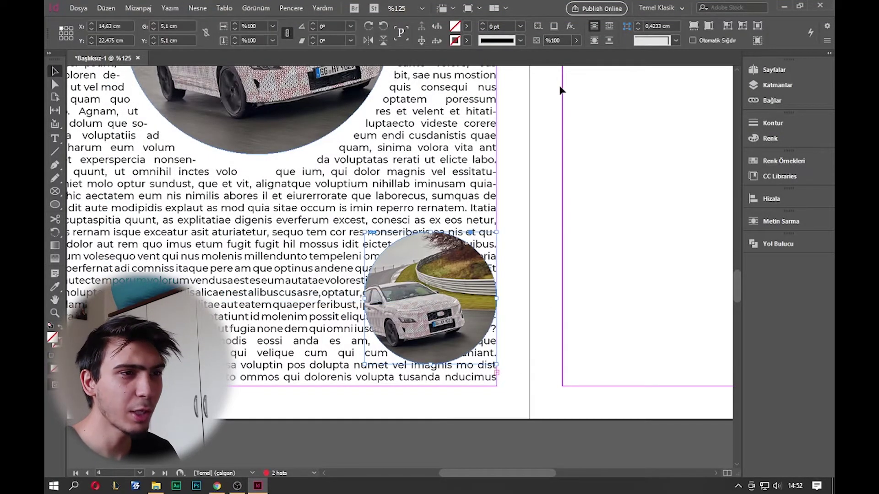
# Step: Wrap the body text around the small circular photo's object shape
pyautogui.click(597, 41)
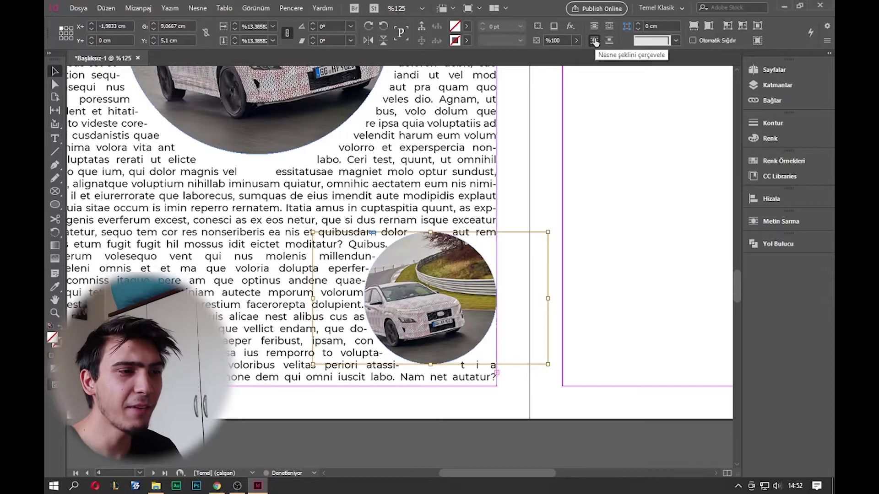
pyautogui.click(583, 257)
# Step: Draw a closed Pen shape about 4.4 by 2.3 cm over the stray text beneath the small circular photo
pyautogui.scroll(3, 457, 386)
pyautogui.scroll(2, 456, 386)
pyautogui.scroll(-4, 385, 318)
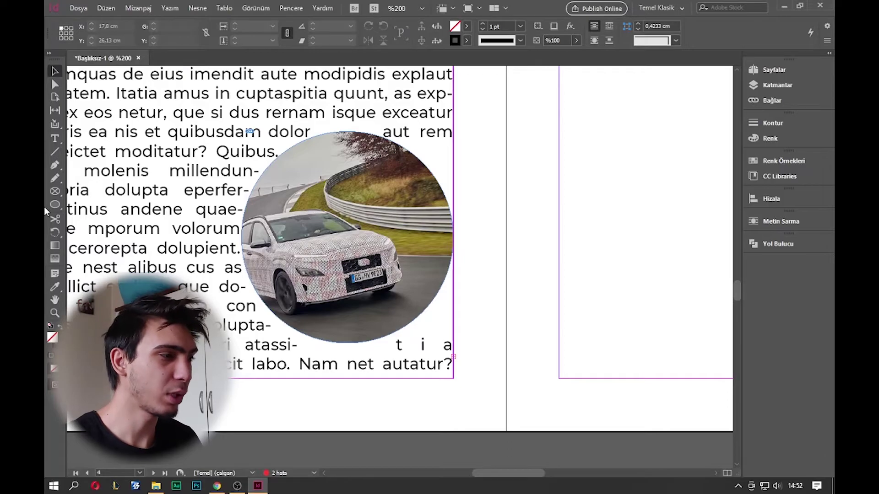
pyautogui.click(55, 164)
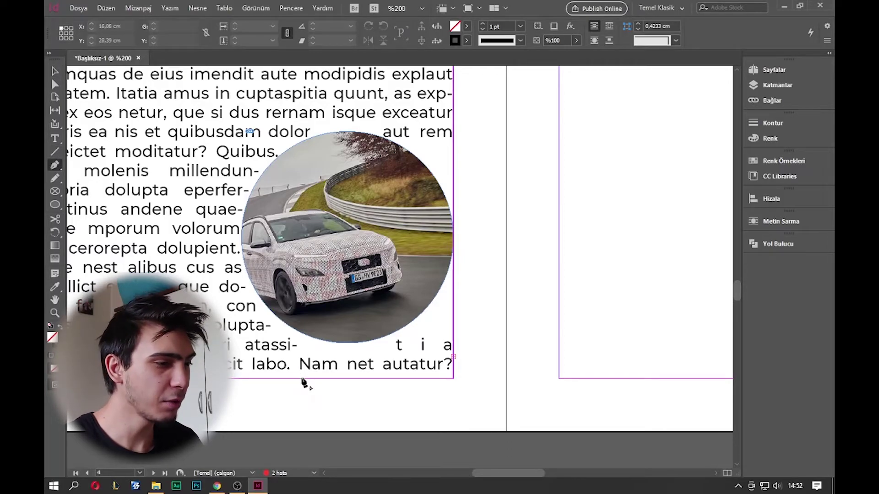
pyautogui.click(293, 365)
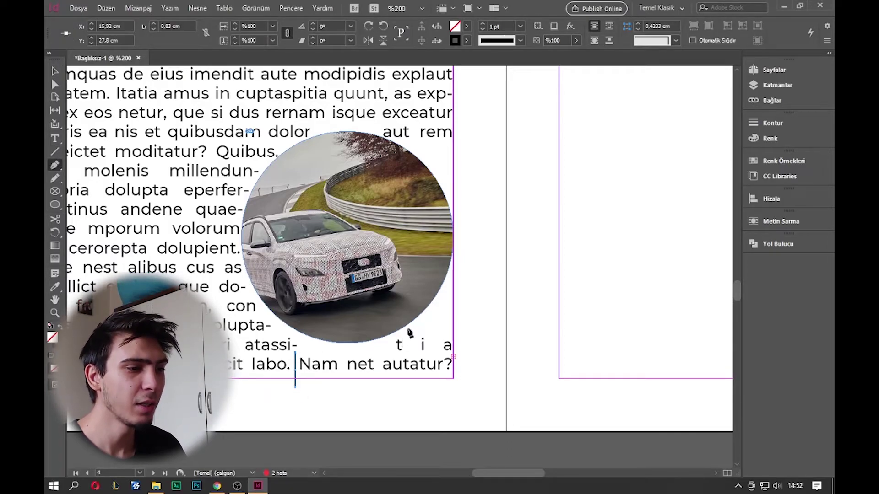
pyautogui.moveTo(466, 327); pyautogui.dragTo(472, 355)
pyautogui.moveTo(467, 408); pyautogui.dragTo(445, 412)
pyautogui.moveTo(369, 402); pyautogui.dragTo(356, 398)
pyautogui.click(295, 390)
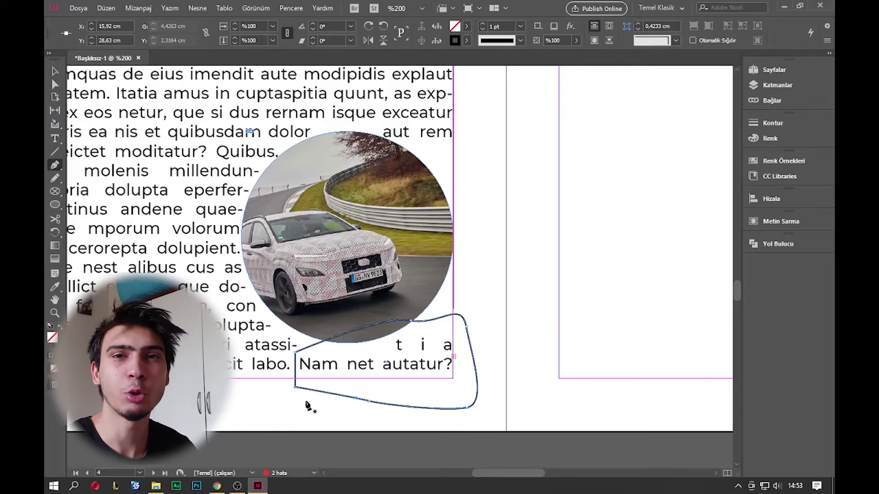
# Step: Remove the lower Pen shape's stroke and wrap the body text around its object shape
pyautogui.click(467, 41)
pyautogui.click(376, 74)
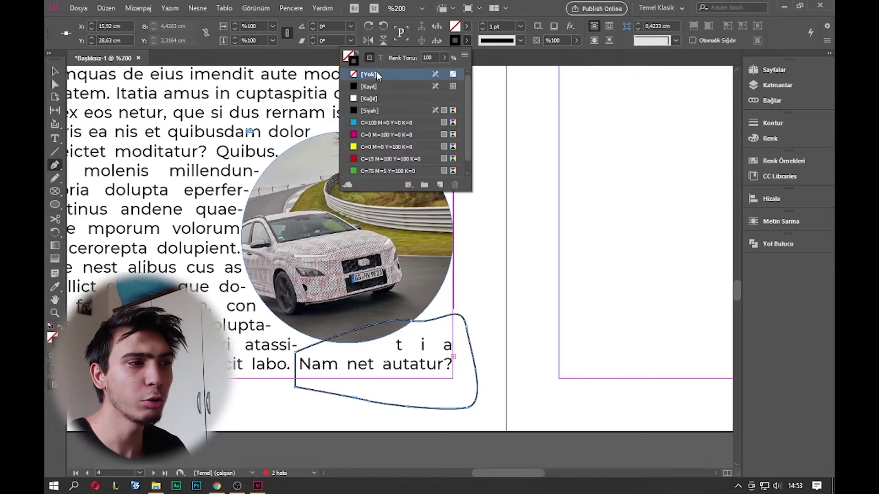
pyautogui.click(469, 40)
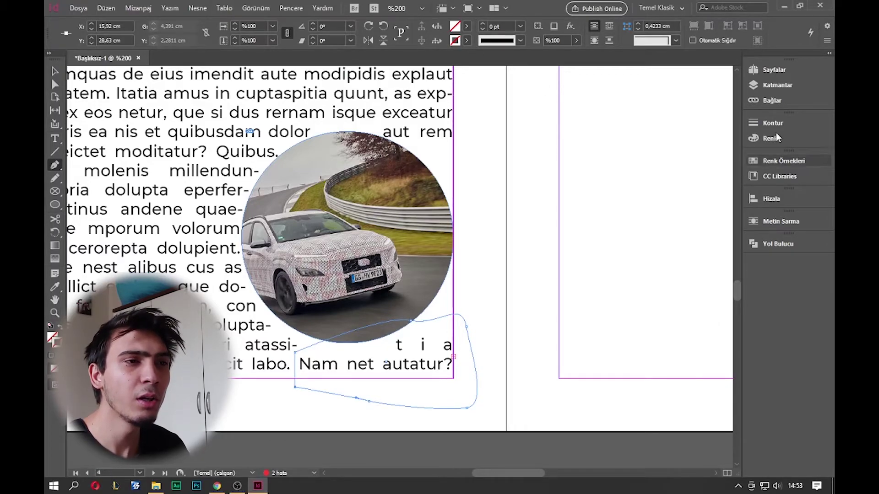
pyautogui.click(594, 41)
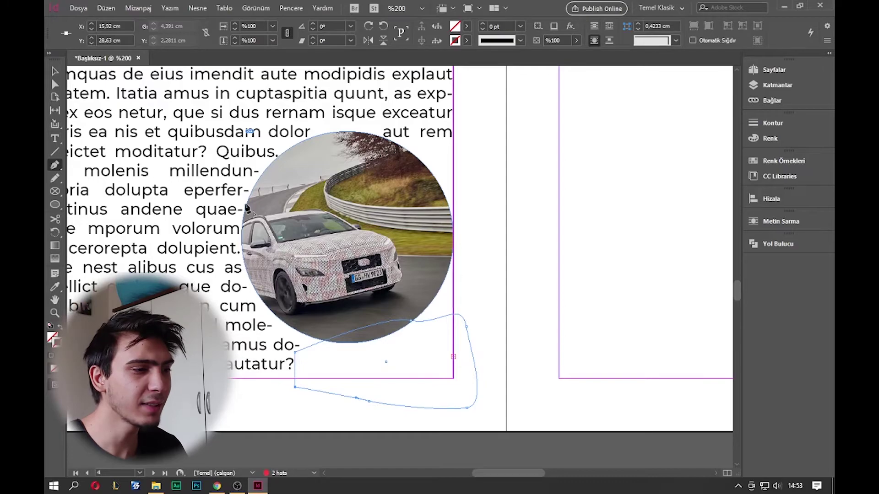
pyautogui.press('v')
pyautogui.click(477, 249)
# Step: Show the page in preview mode and shift the small circular photo slightly down and to the right
pyautogui.scroll(-1, 434, 272)
pyautogui.press('w')
pyautogui.moveTo(415, 258); pyautogui.dragTo(422, 267)
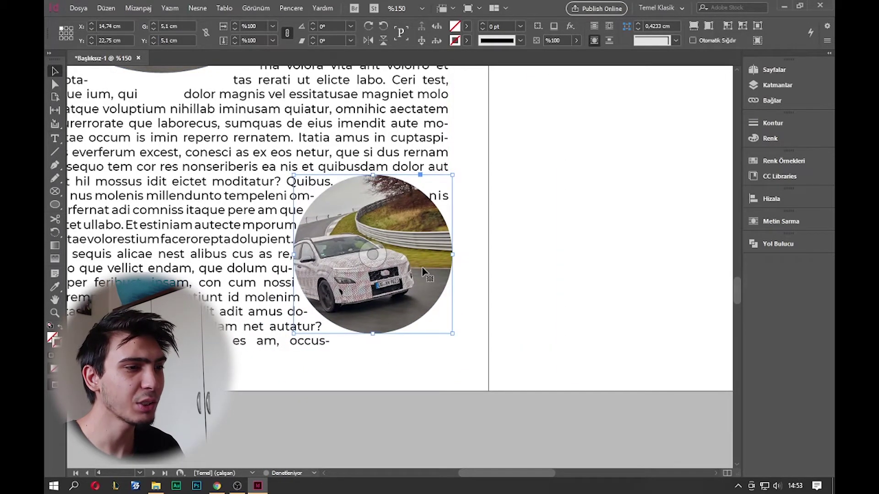
pyautogui.click(474, 268)
# Step: Draw a closed Pen shape about 2.7 by 2.3 cm over the stray text at the small photo's upper-right edge
pyautogui.click(444, 229)
pyautogui.scroll(2, 457, 198)
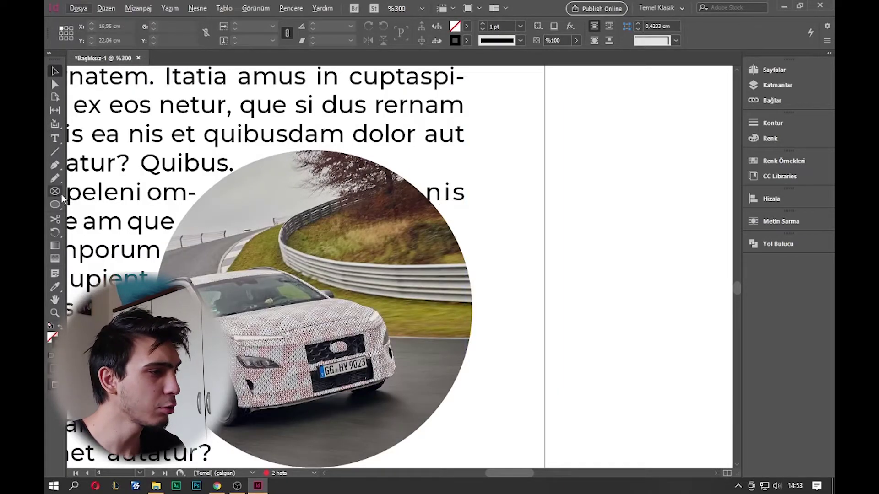
pyautogui.click(54, 167)
pyautogui.click(489, 264)
pyautogui.click(395, 224)
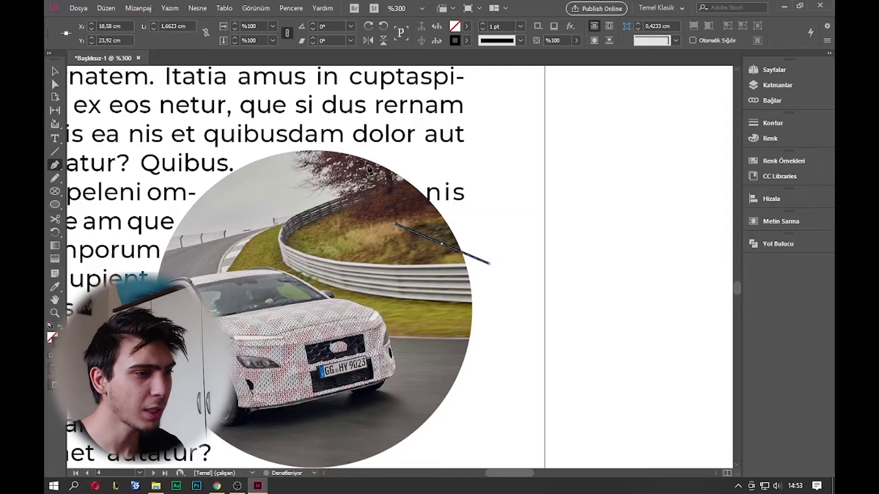
pyautogui.click(356, 156)
pyautogui.hotkey('ctrl', 'z')
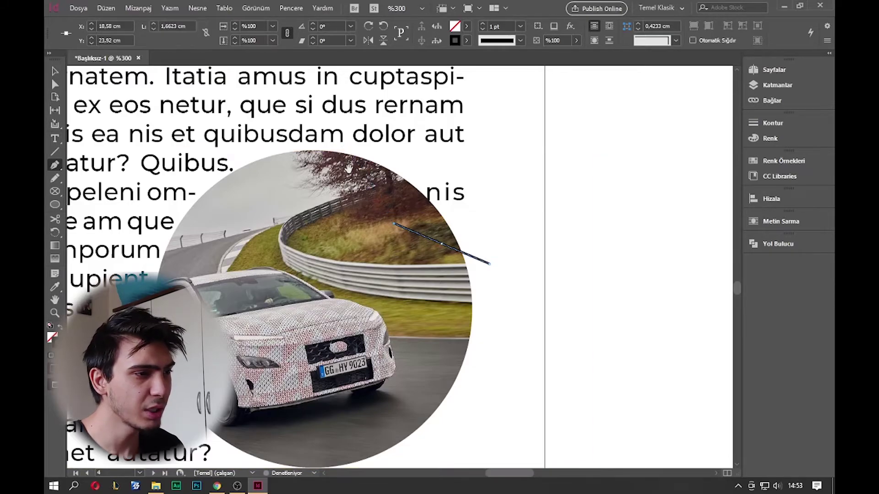
pyautogui.click(329, 150)
pyautogui.click(330, 153)
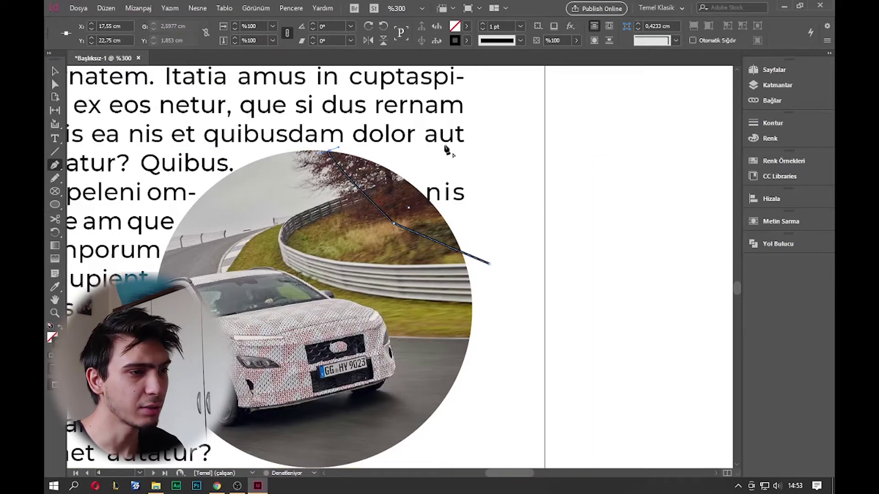
pyautogui.moveTo(448, 149); pyautogui.dragTo(489, 176)
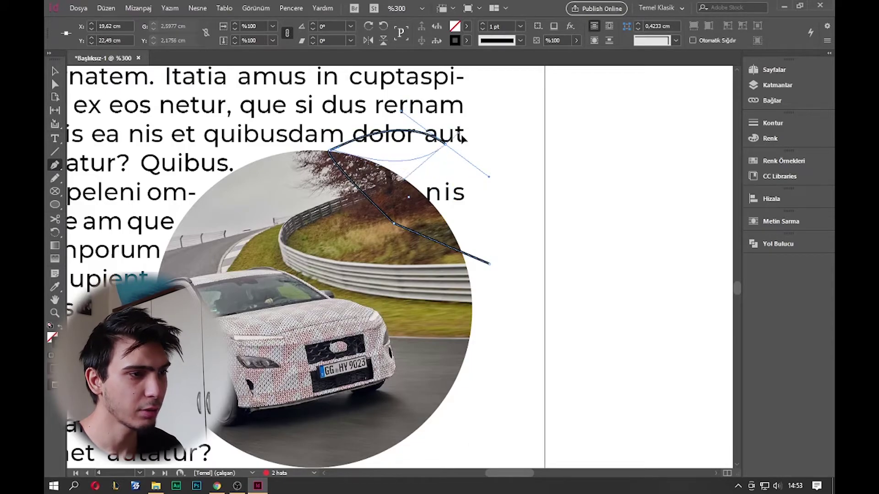
pyautogui.hotkey('ctrl', 'z')
pyautogui.moveTo(452, 123); pyautogui.dragTo(504, 132)
pyautogui.moveTo(490, 203); pyautogui.dragTo(500, 233)
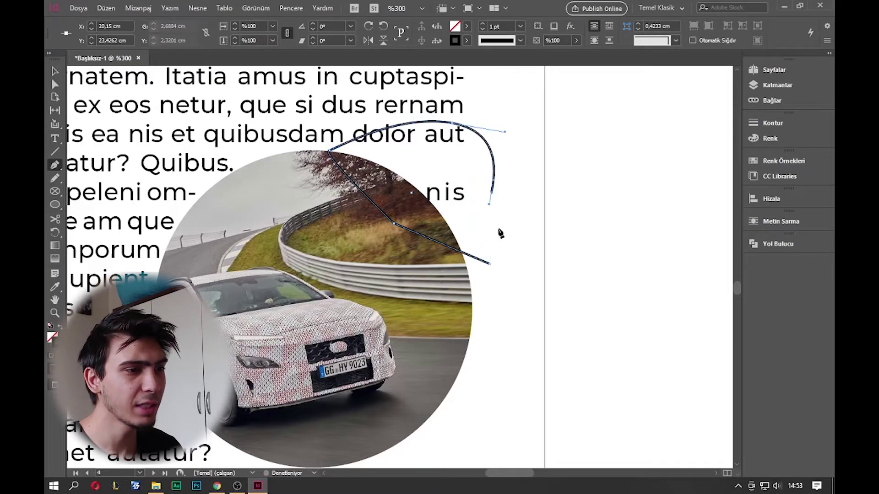
pyautogui.click(490, 266)
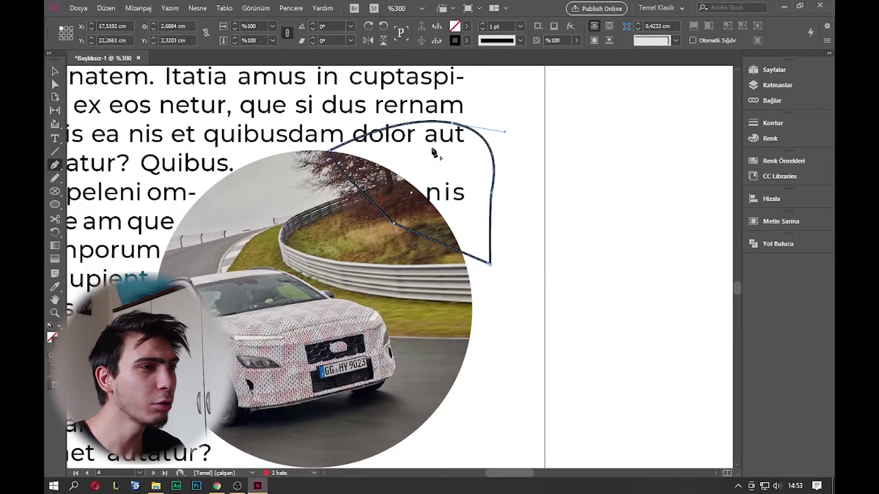
# Step: Remove the upper Pen shape's stroke and wrap the body text around its object shape
pyautogui.click(469, 42)
pyautogui.click(368, 74)
pyautogui.rightClick(488, 247)
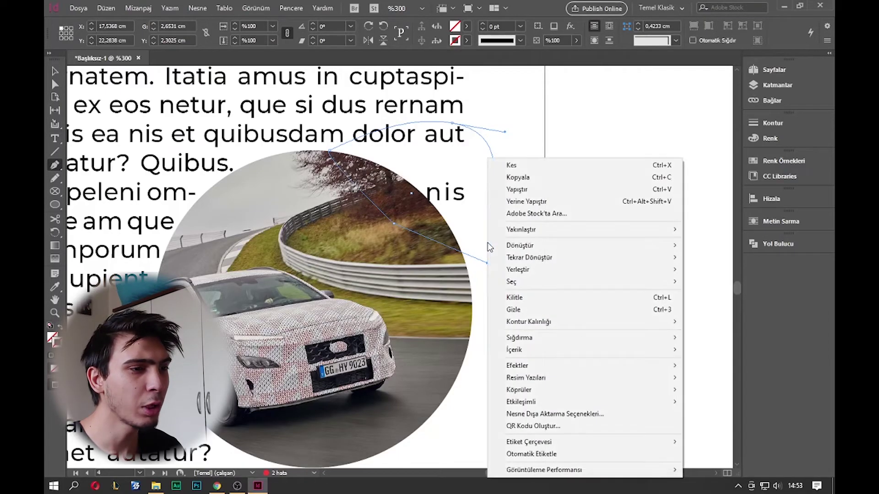
pyautogui.click(595, 40)
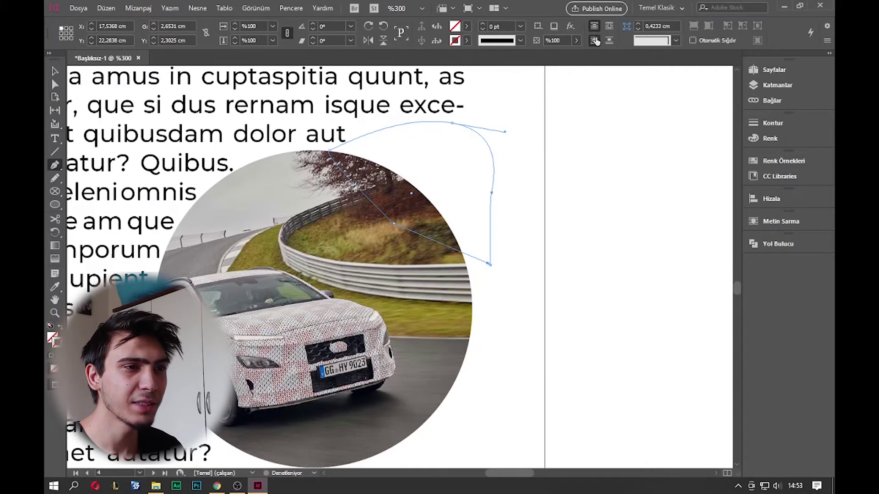
pyautogui.click(523, 227)
pyautogui.hotkey('ctrl', 'z')
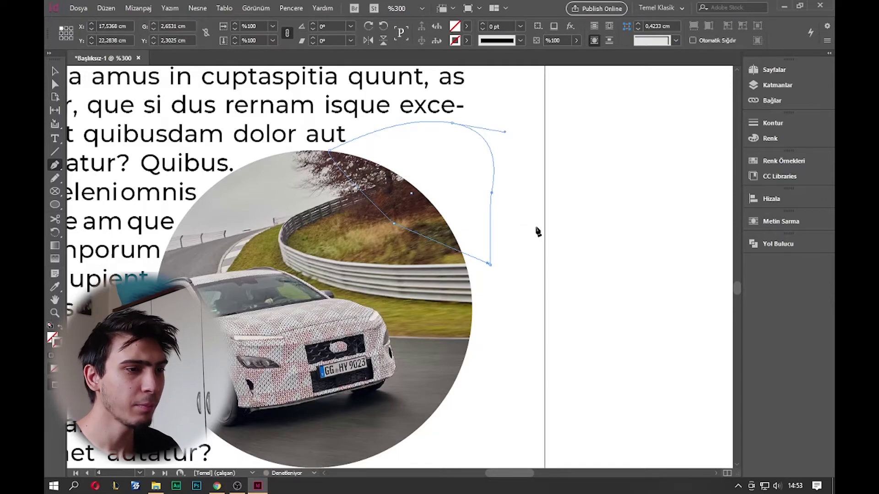
pyautogui.press('v')
pyautogui.click(534, 220)
# Step: Set the small circular photo's text wrap offset to 0.2 cm after trying 1 cm
pyautogui.hotkey('ctrl', '1')
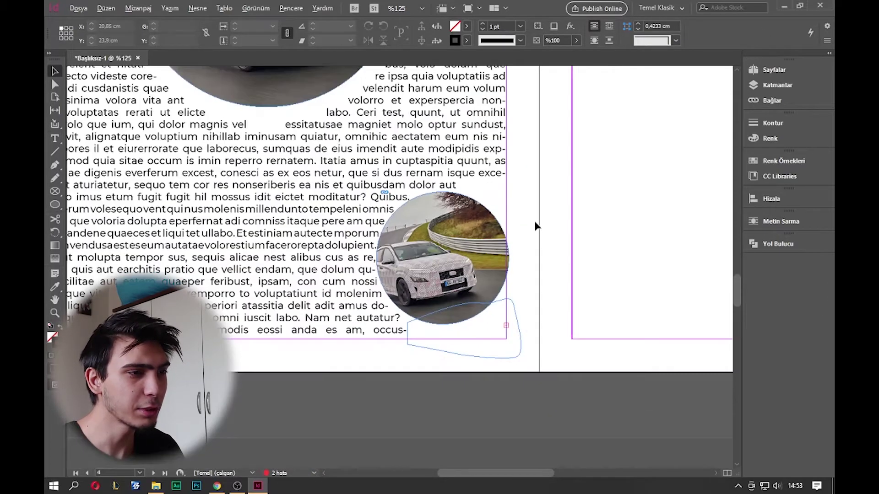
pyautogui.press('w')
pyautogui.moveTo(515, 264); pyautogui.dragTo(578, 312)
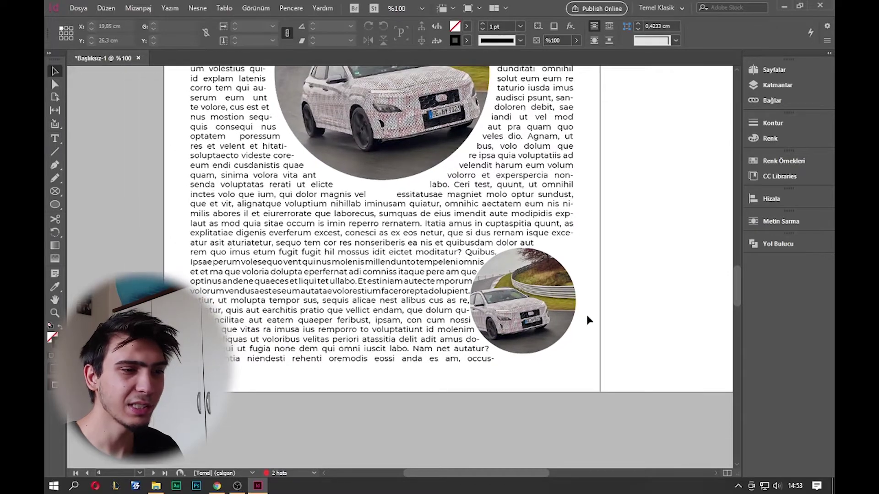
pyautogui.click(550, 293)
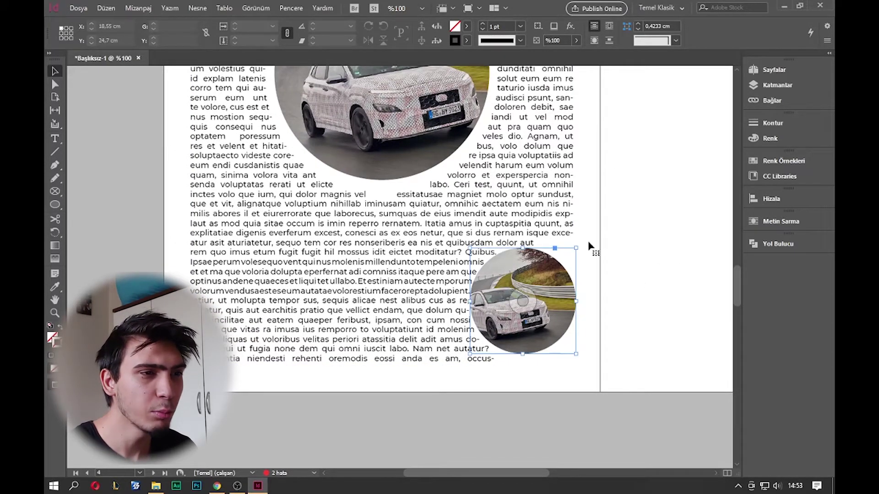
pyautogui.click(762, 223)
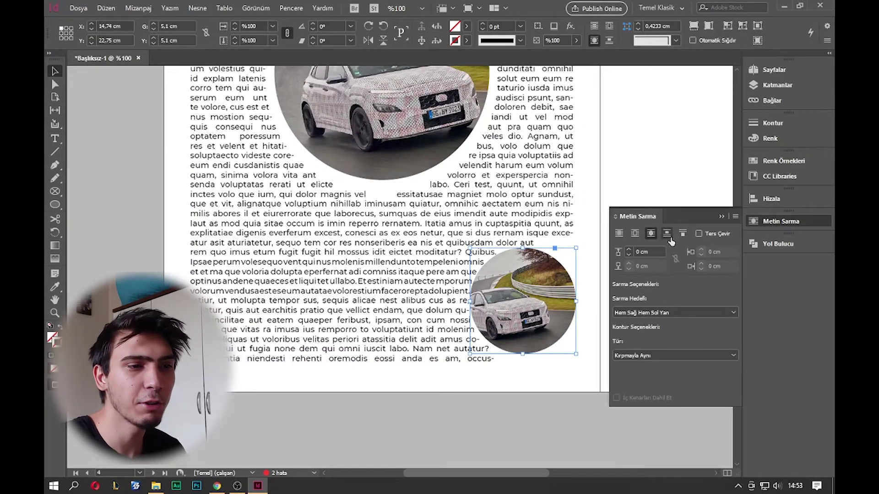
pyautogui.click(641, 251)
pyautogui.write('1')
pyautogui.press('Return')
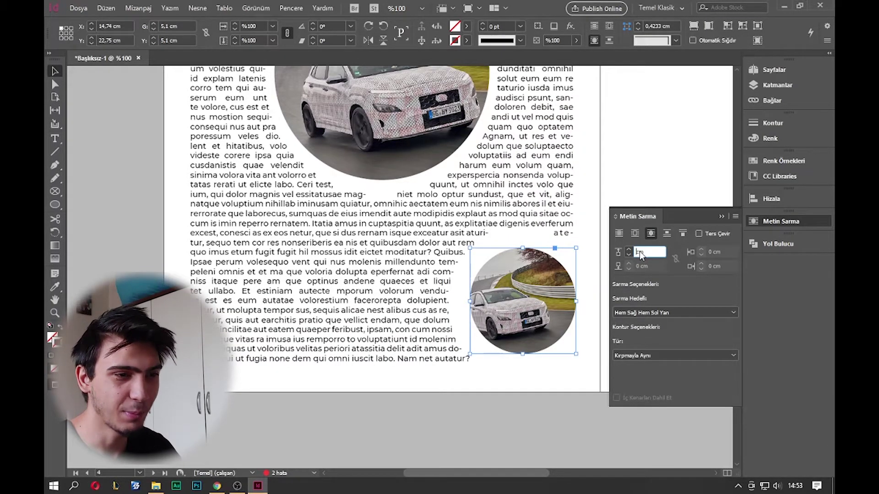
pyautogui.press('Return')
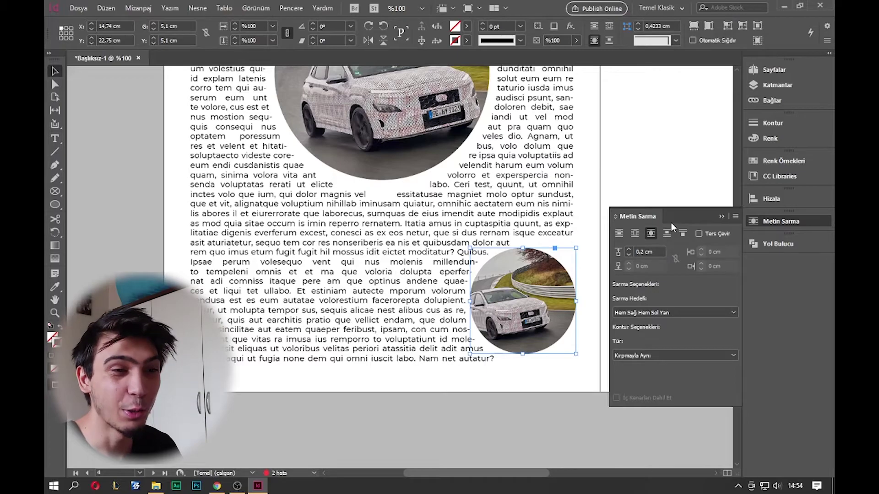
pyautogui.click(721, 217)
pyautogui.click(612, 203)
# Step: Examine how the body text flows around both circular car photos on page 4, overall and close up
pyautogui.press('w')
pyautogui.press('w')
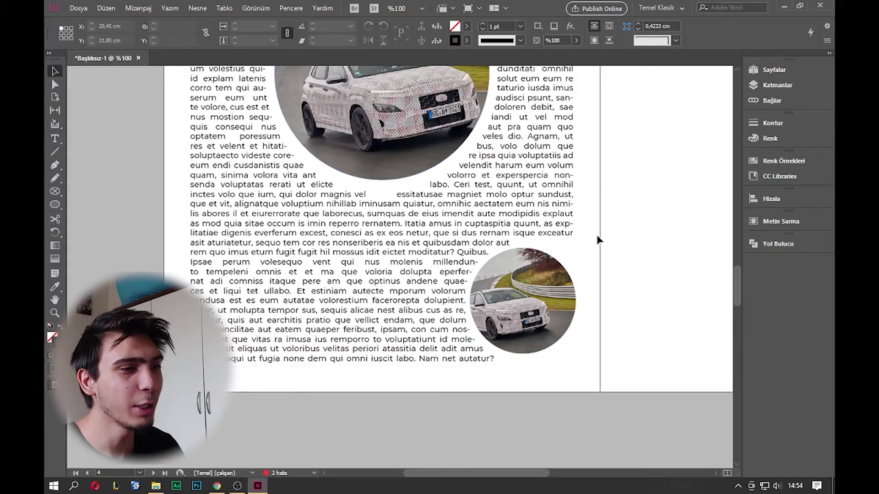
pyautogui.scroll(-1, 610, 247)
pyautogui.scroll(-1, 610, 255)
pyautogui.moveTo(591, 269); pyautogui.dragTo(585, 347)
pyautogui.scroll(2, 519, 343)
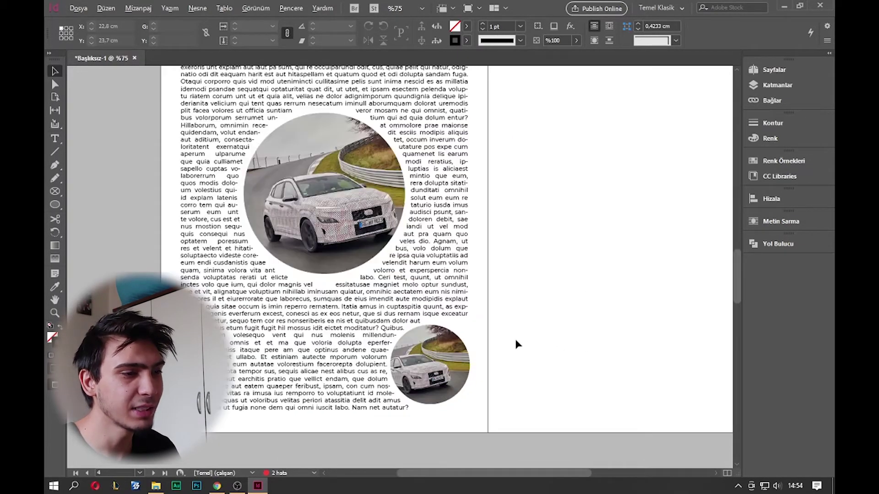
pyautogui.scroll(3, 338, 419)
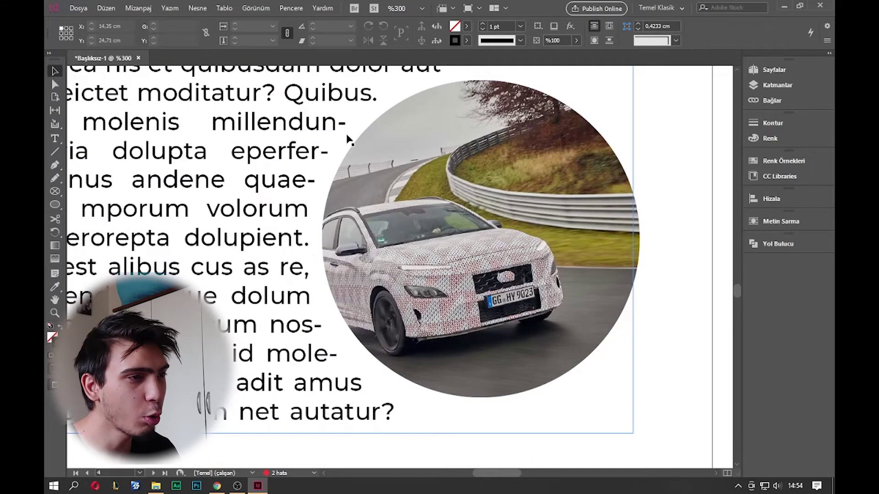
pyautogui.scroll(-4, 337, 155)
pyautogui.scroll(1, 459, 304)
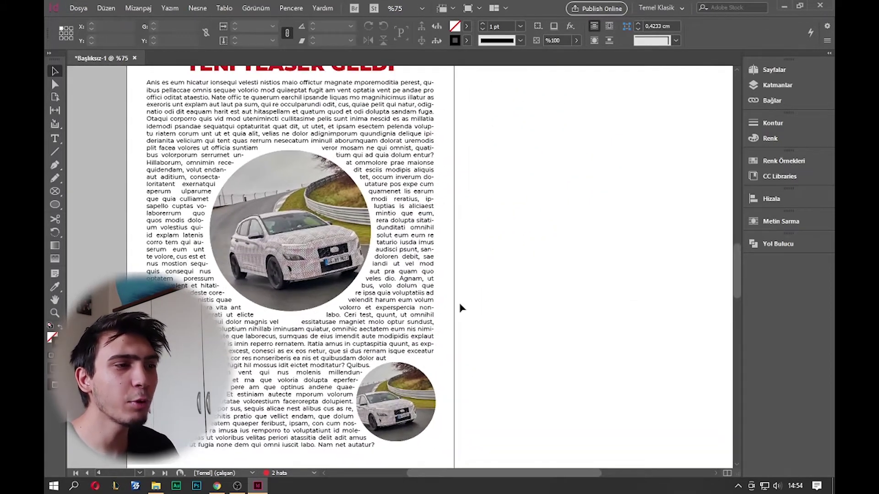
# Step: Leave preview mode and draw a text frame from page 5's upper-left margin corner, about three quarters of the margin width
pyautogui.press('w')
pyautogui.moveTo(449, 304); pyautogui.dragTo(298, 336)
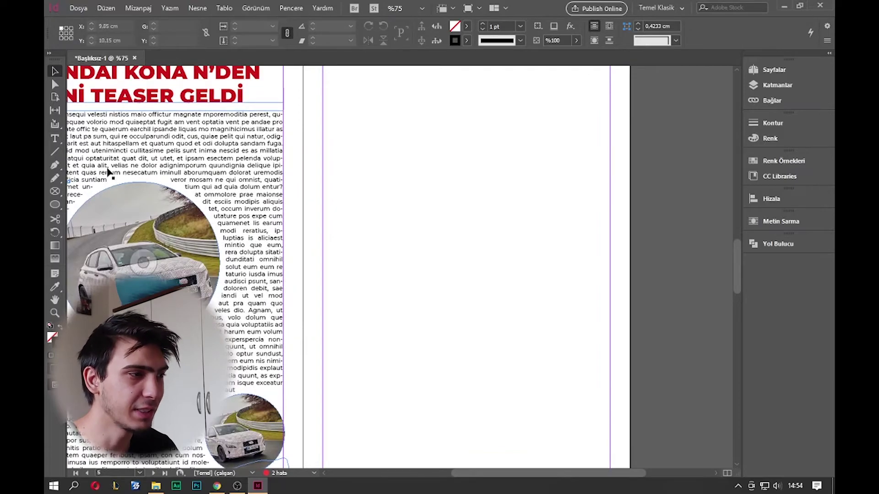
pyautogui.scroll(1, 365, 263)
pyautogui.click(55, 138)
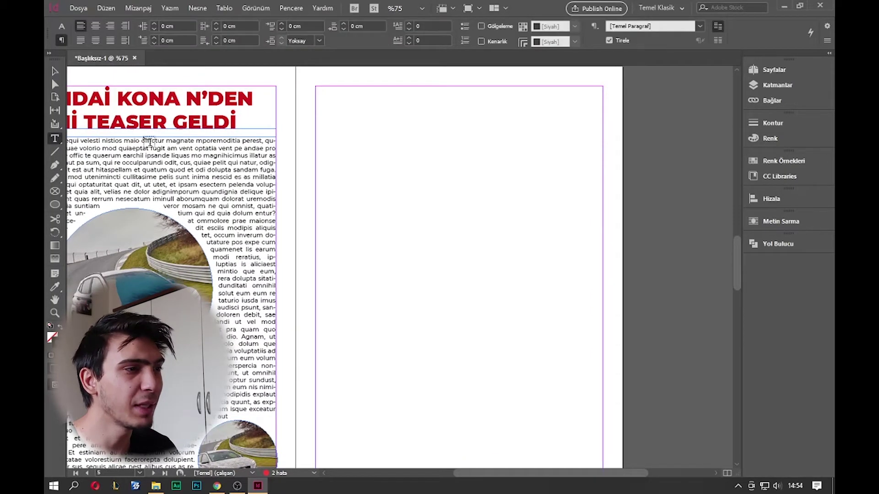
pyautogui.moveTo(315, 87); pyautogui.dragTo(526, 315)
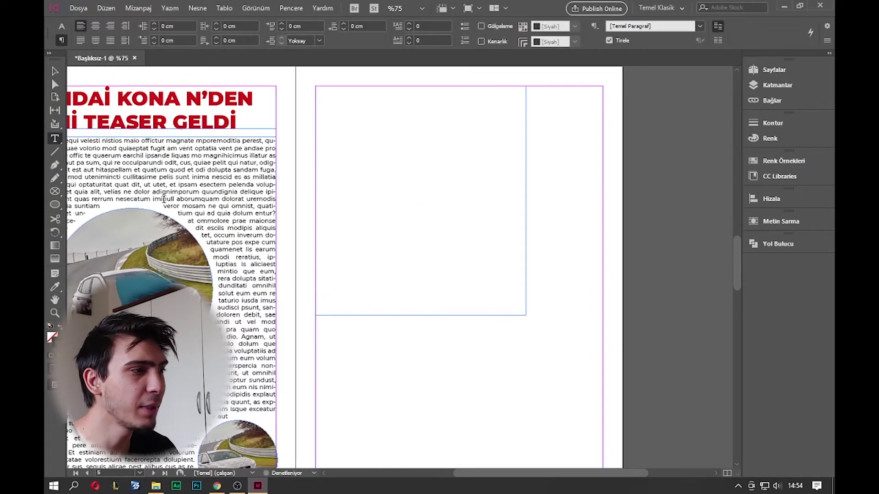
# Step: Draw a rectangular picture frame about 9.25 × 5.45 cm low inside page 5's text frame and give it rounded corners
pyautogui.moveTo(55, 193); pyautogui.dragTo(103, 209)
pyautogui.moveTo(319, 220); pyautogui.dragTo(463, 306)
pyautogui.press('v')
pyautogui.moveTo(432, 260); pyautogui.dragTo(438, 260)
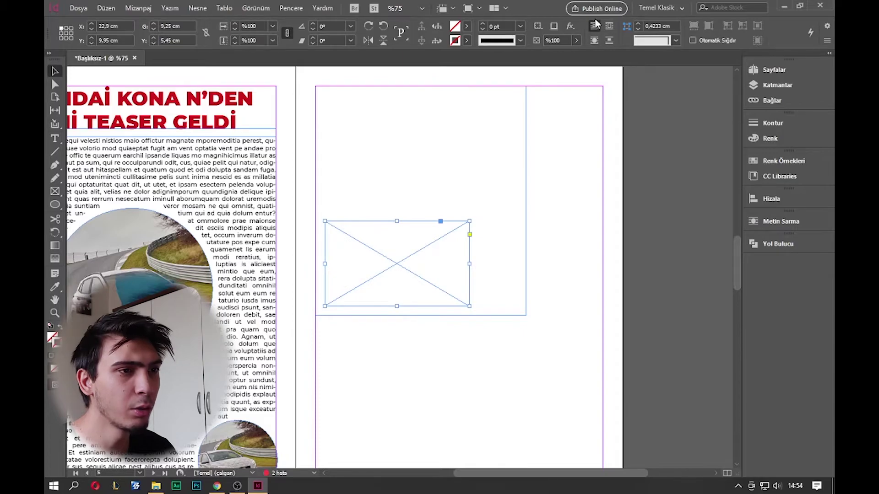
pyautogui.click(655, 41)
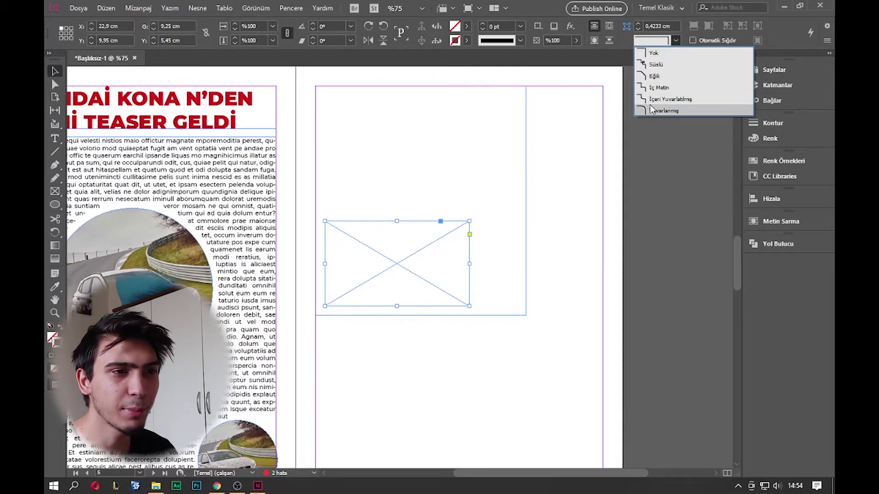
pyautogui.click(659, 41)
pyautogui.click(661, 42)
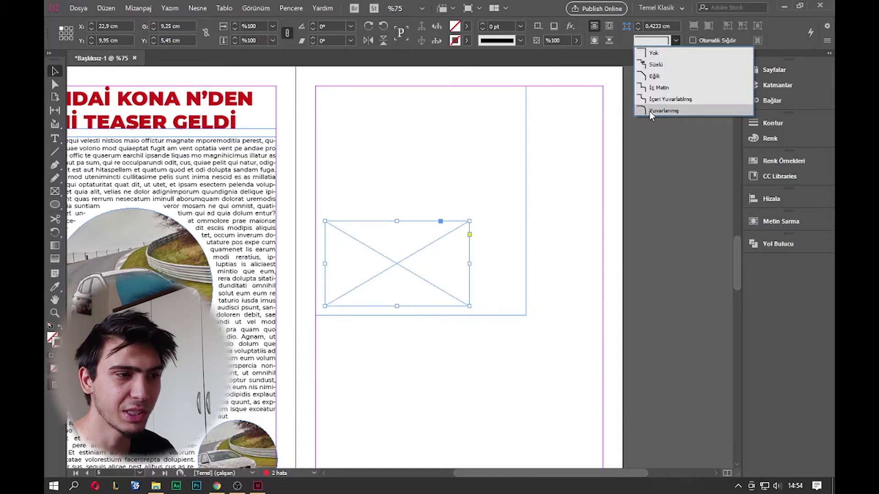
pyautogui.click(650, 111)
# Step: Place hyundai-kona-n-teaser-lari.jpg in the rounded frame and fill the frame proportionally
pyautogui.hotkey('ctrl', 'd')
pyautogui.doubleClick(427, 108)
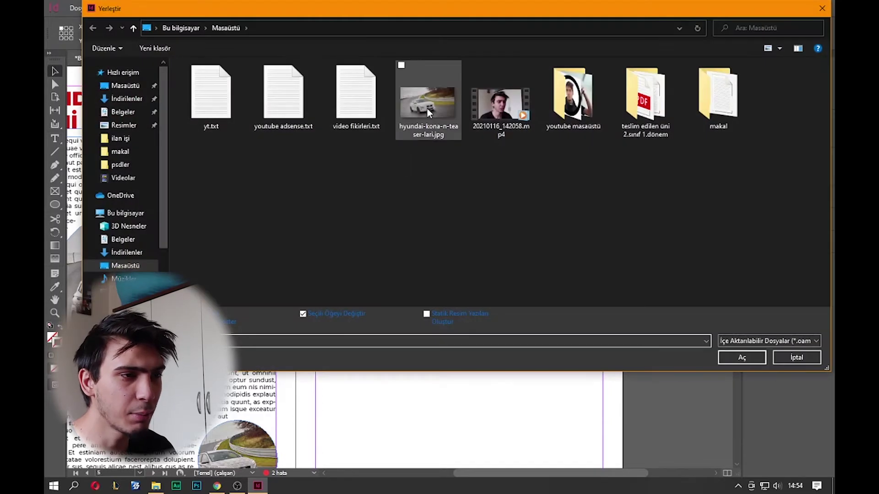
pyautogui.rightClick(355, 264)
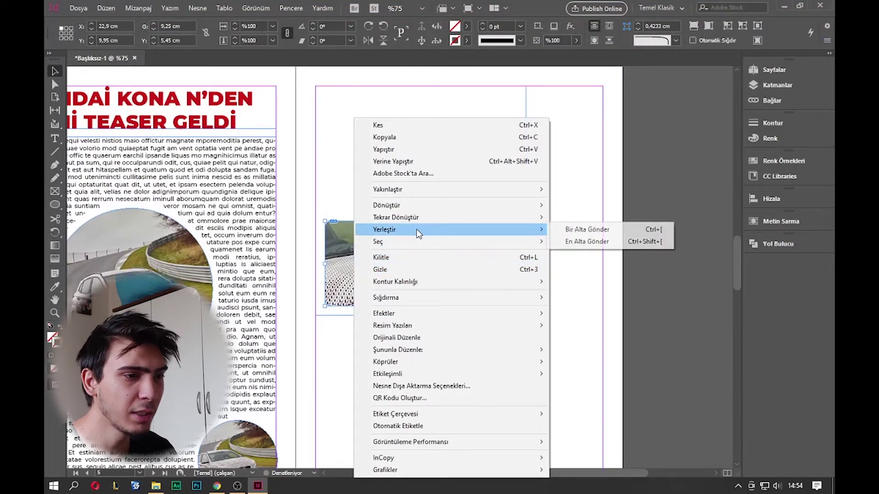
pyautogui.moveTo(528, 300)
pyautogui.click(568, 298)
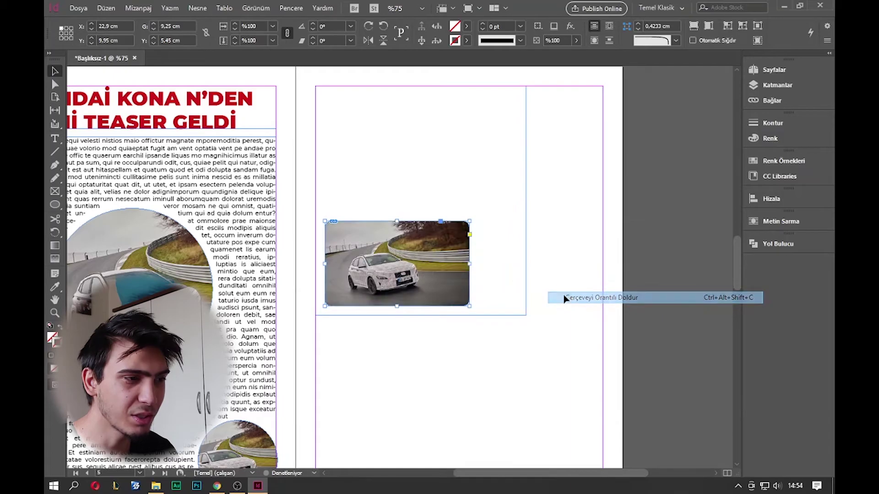
# Step: Fill page 5's text frame with placeholder text and apply the İÇ METİNLER paragraph style to all of it
pyautogui.click(447, 122)
pyautogui.doubleClick(448, 121)
pyautogui.rightClick(446, 120)
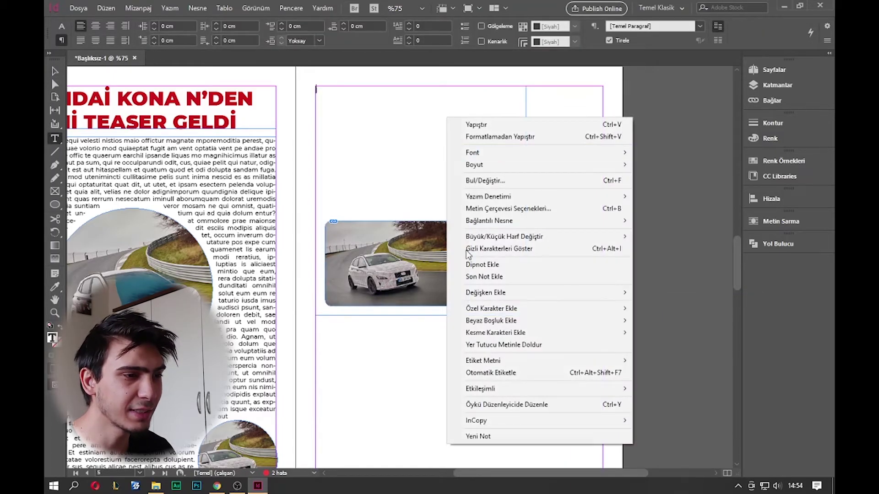
pyautogui.click(485, 345)
pyautogui.hotkey('ctrl', 'a')
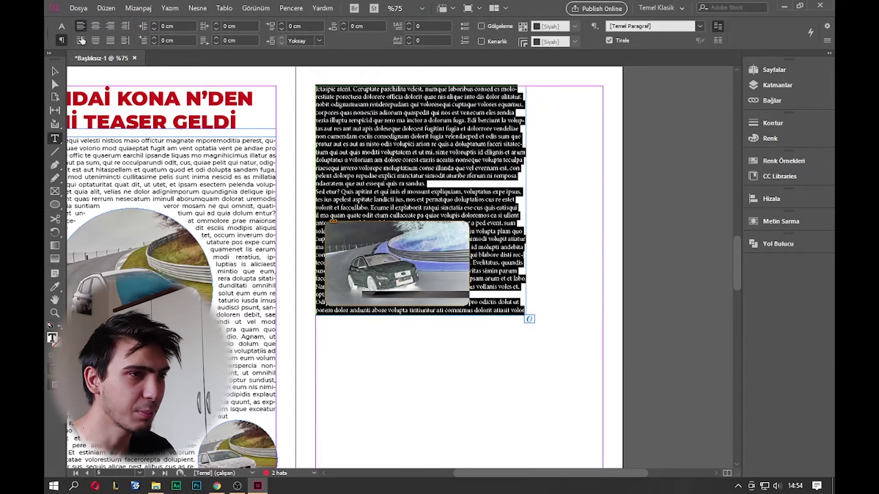
pyautogui.click(612, 27)
pyautogui.click(655, 59)
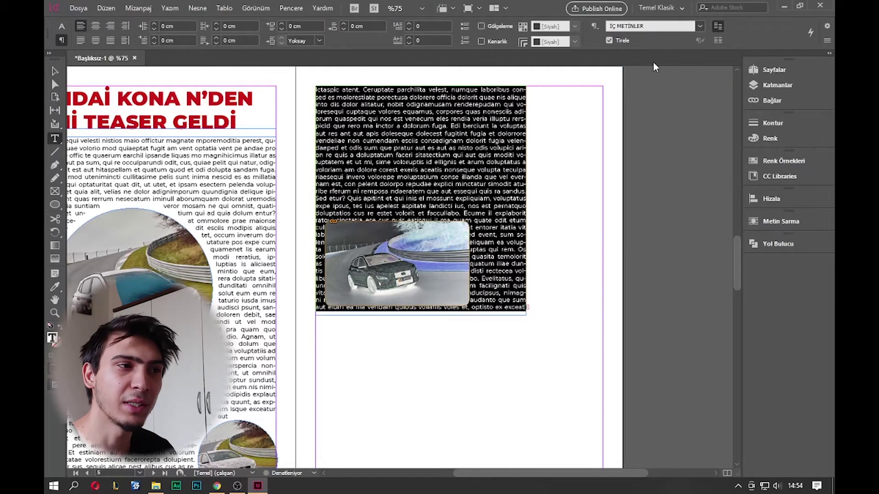
# Step: Wrap page 5's body text around the bounding box of the rounded car photo
pyautogui.click(55, 71)
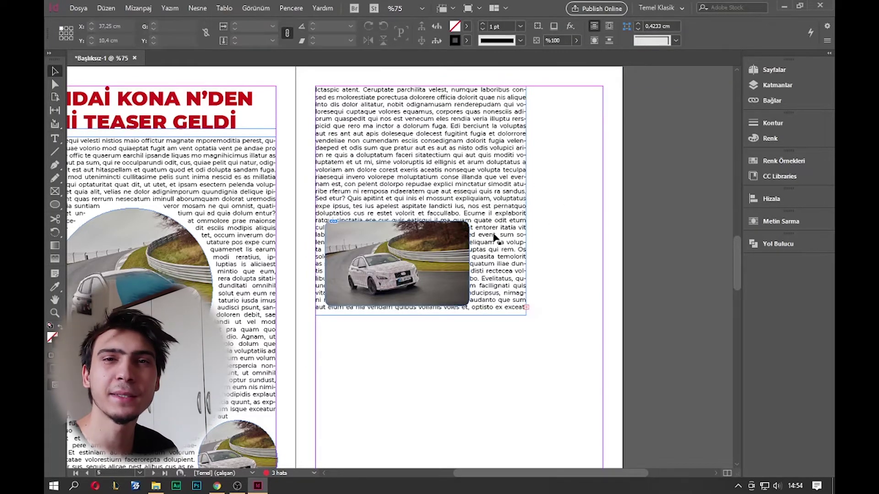
pyautogui.click(392, 264)
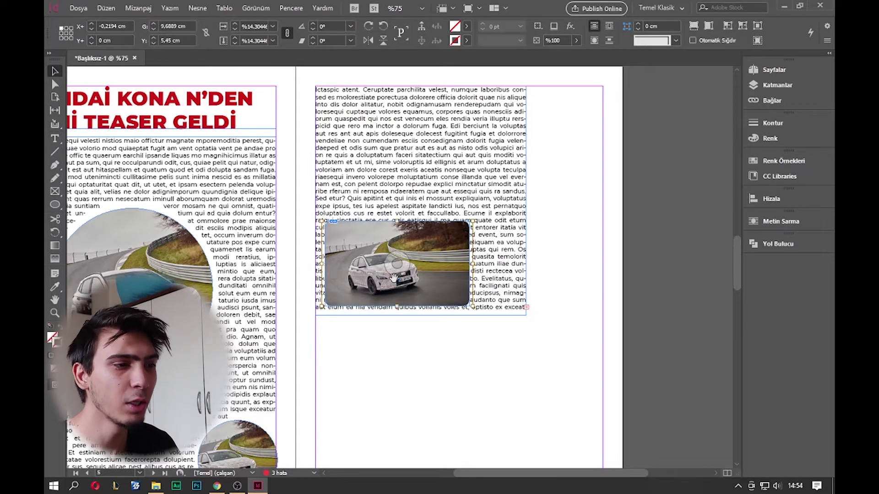
pyautogui.click(535, 243)
pyautogui.click(473, 263)
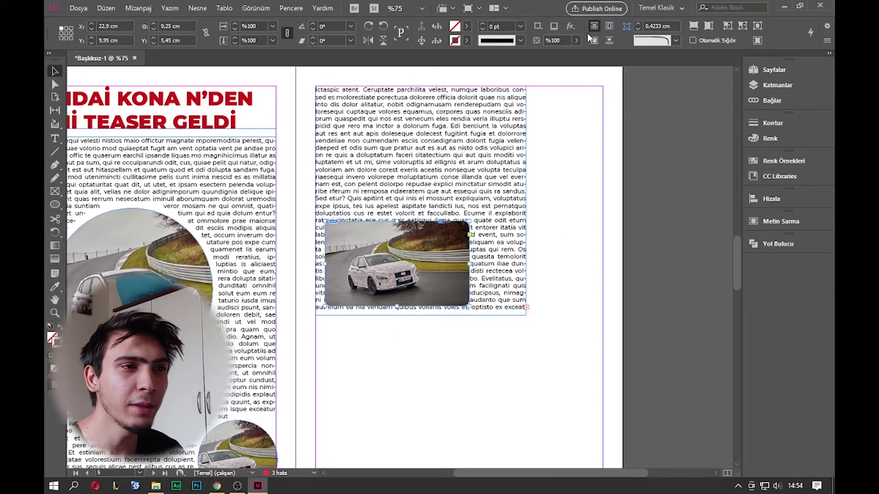
pyautogui.click(608, 26)
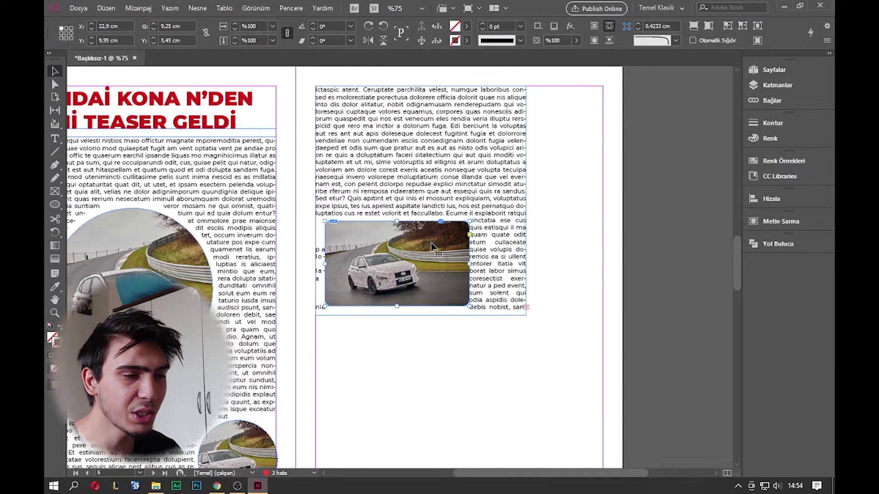
# Step: Set the rounded photo's left and right text wrap offsets to 0.4 cm, trying 0.2 cm on the right side first
pyautogui.click(781, 221)
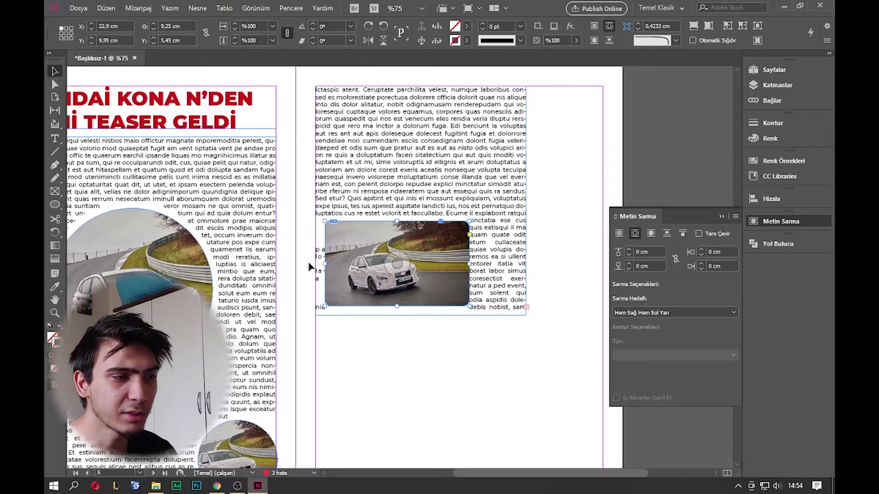
pyautogui.click(708, 252)
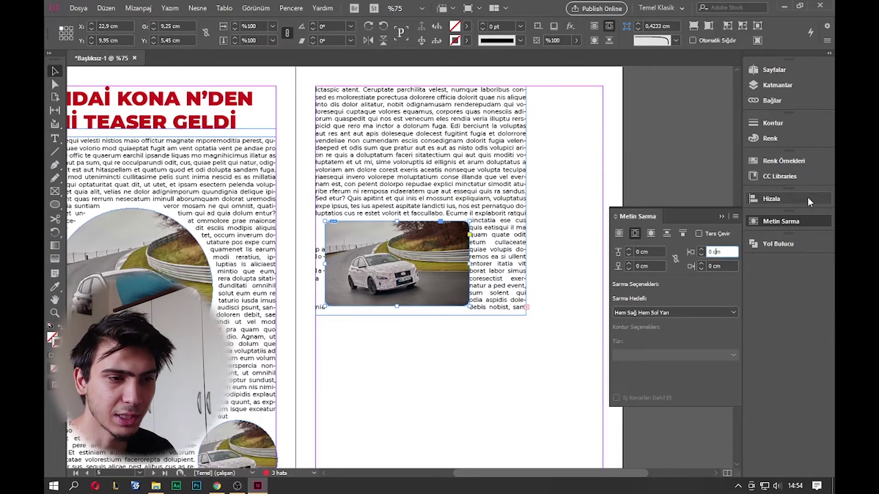
pyautogui.write(',4')
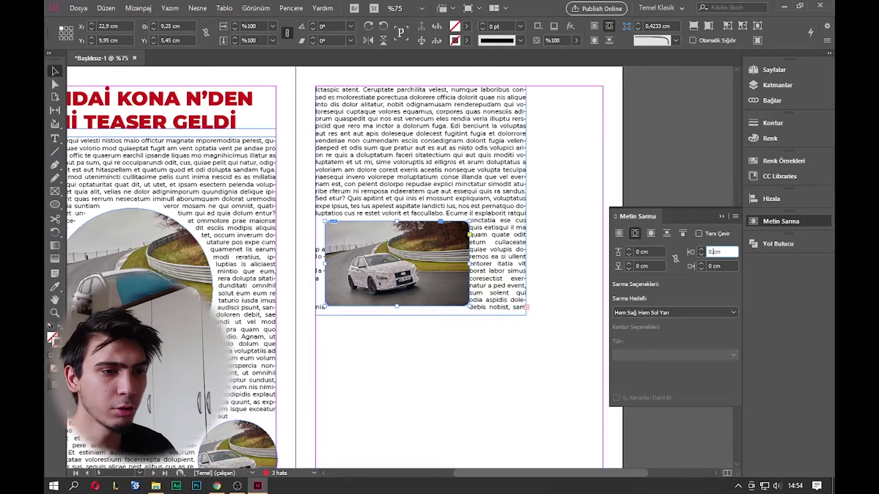
pyautogui.press('Return')
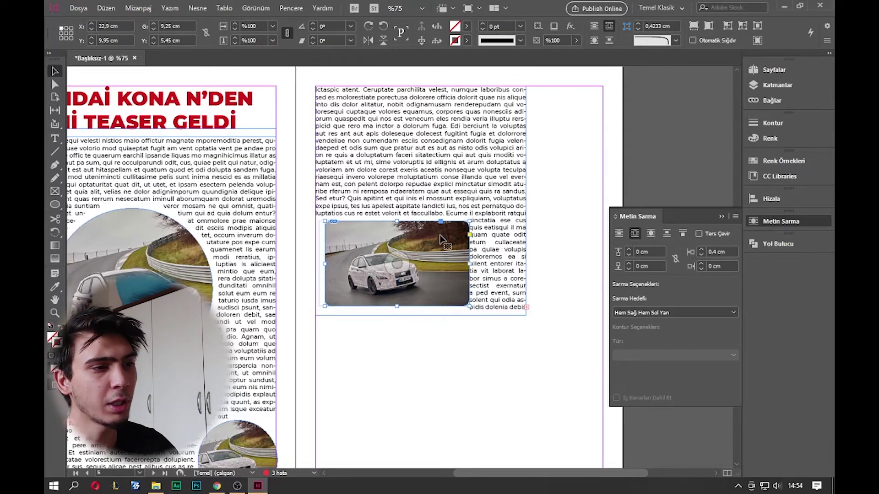
pyautogui.click(707, 264)
pyautogui.write(',2')
pyautogui.press('Return')
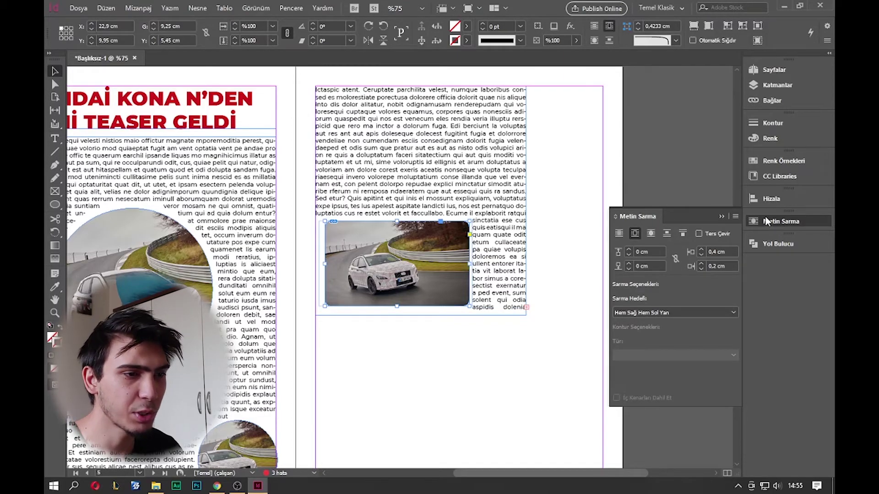
pyautogui.moveTo(714, 266); pyautogui.dragTo(784, 248)
pyautogui.write('4')
pyautogui.press('Return')
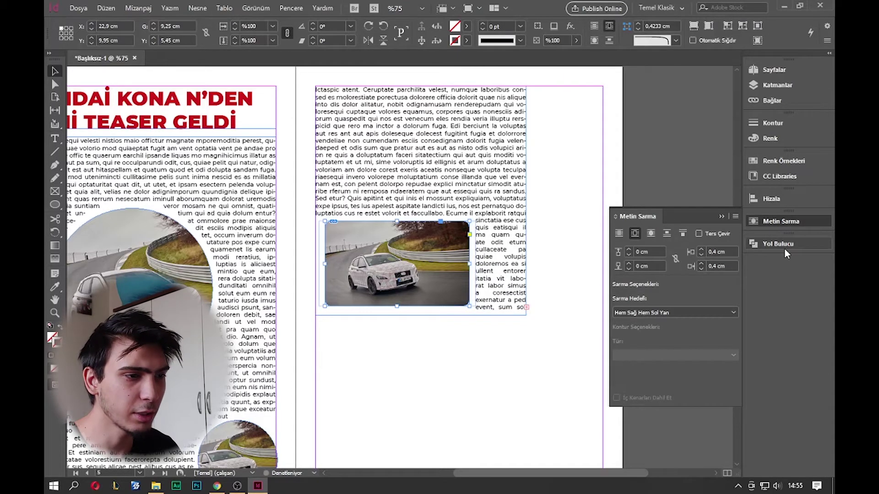
pyautogui.click(721, 216)
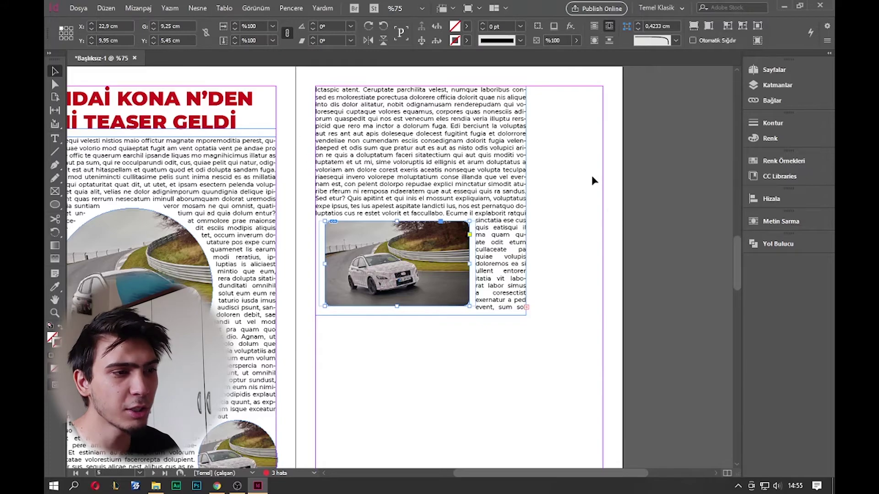
# Step: Check the wrap in preview mode and reposition the rounded photo at about X 22.6 cm, Y 10.02 cm
pyautogui.click(591, 175)
pyautogui.press('w')
pyautogui.scroll(1, 519, 221)
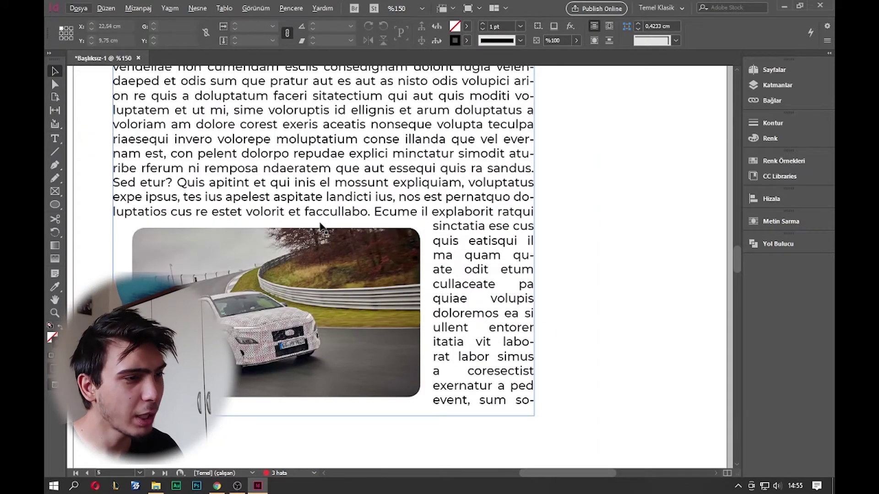
pyautogui.moveTo(306, 297)
pyautogui.mouseDown()
pyautogui.moveTo(245, 295)
pyautogui.moveTo(300, 297)
pyautogui.mouseUp()
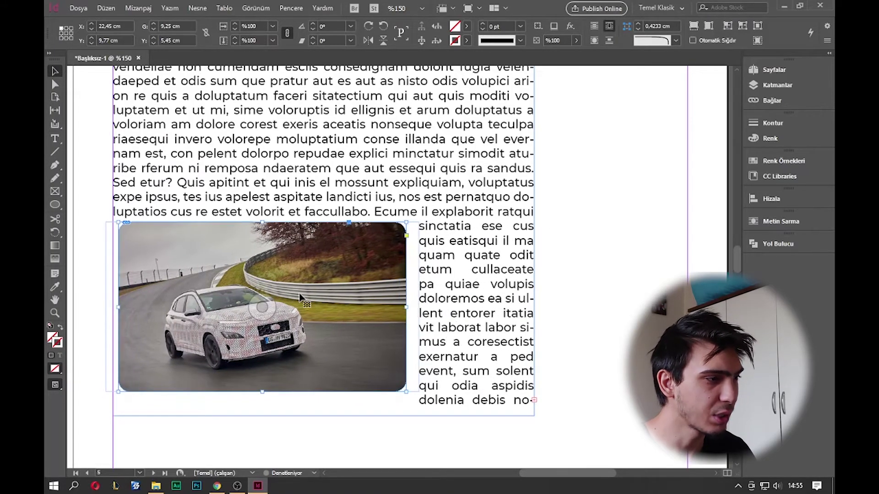
pyautogui.scroll(-2, 422, 308)
pyautogui.hotkey('ctrl', 'z')
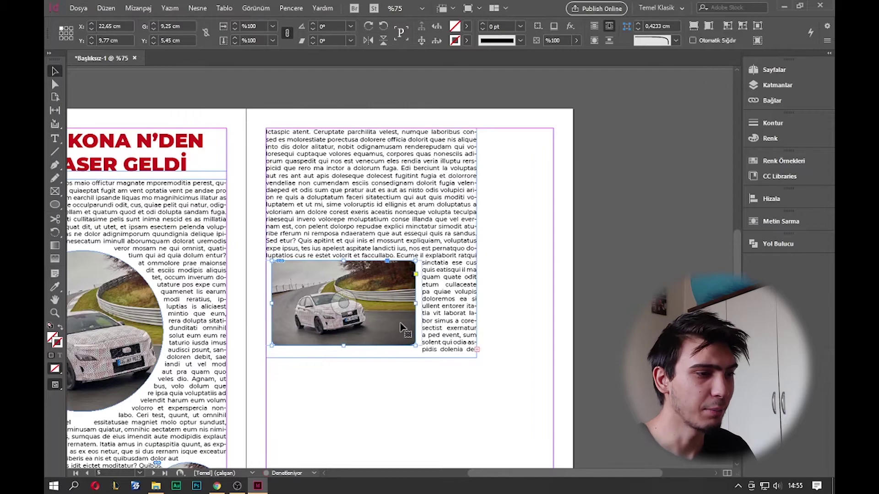
pyautogui.moveTo(401, 323); pyautogui.dragTo(400, 327)
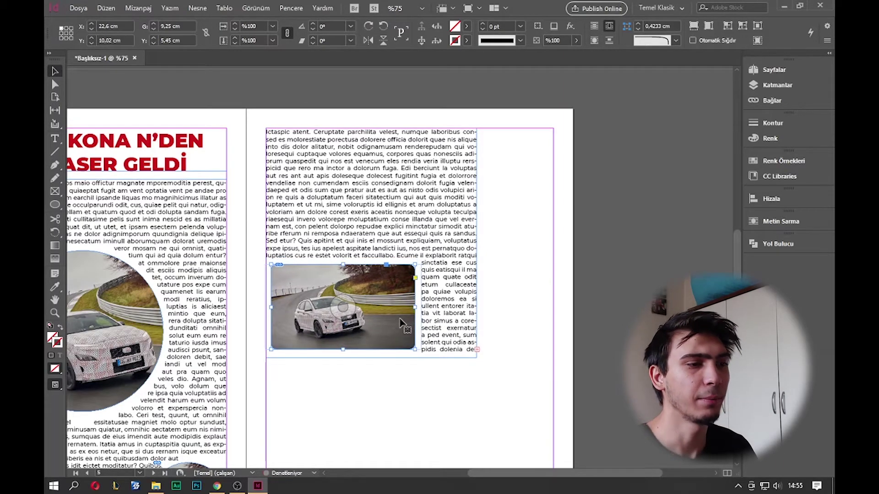
# Step: Examine the text wrap across the spread of pages 4 and 5 in preview mode and with frame edges shown
pyautogui.click(521, 257)
pyautogui.scroll(-2, 520, 257)
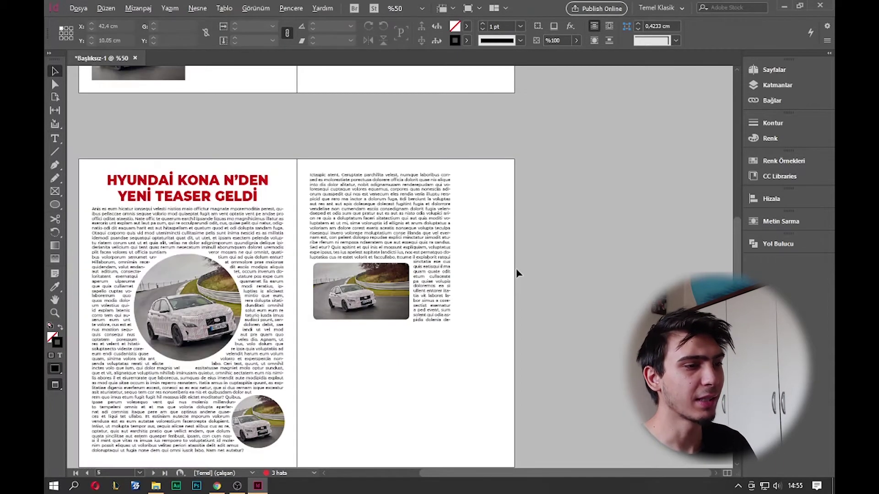
pyautogui.scroll(2, 490, 304)
pyautogui.moveTo(525, 277); pyautogui.dragTo(346, 294)
pyautogui.scroll(-1, 370, 296)
pyautogui.moveTo(377, 319); pyautogui.dragTo(486, 273)
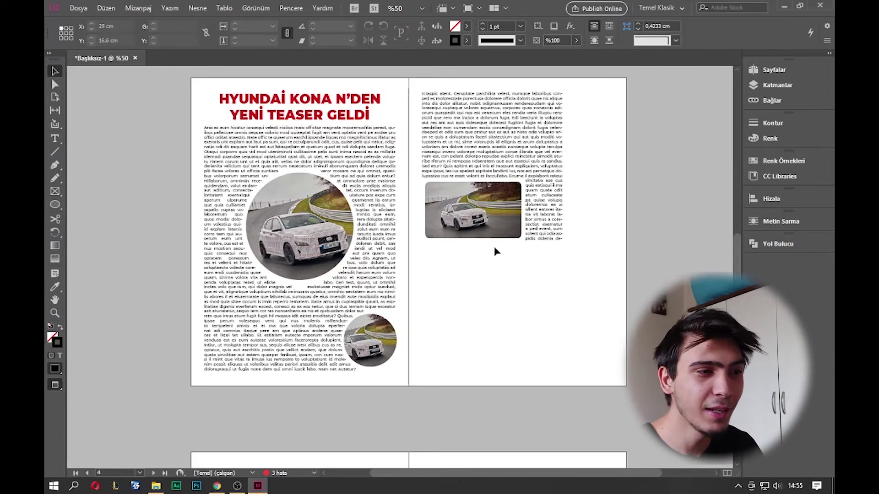
pyautogui.press('t')
pyautogui.press('v')
pyautogui.press('w')
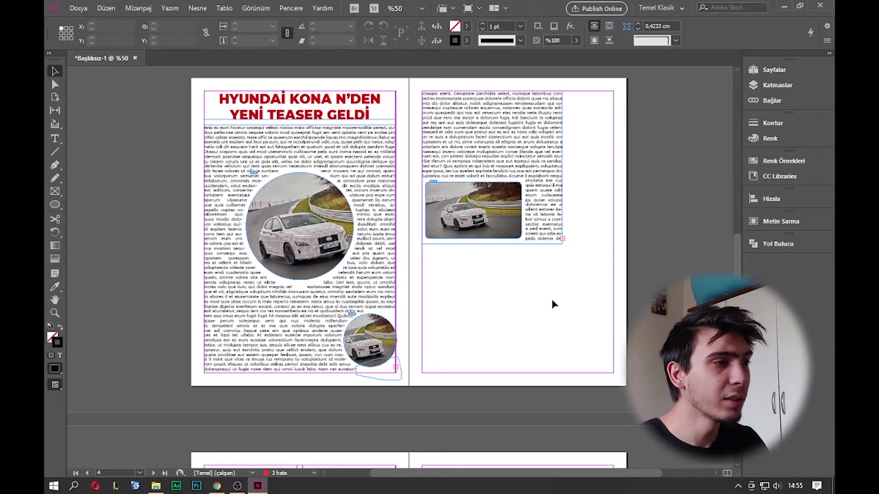
pyautogui.moveTo(441, 266); pyautogui.dragTo(409, 263)
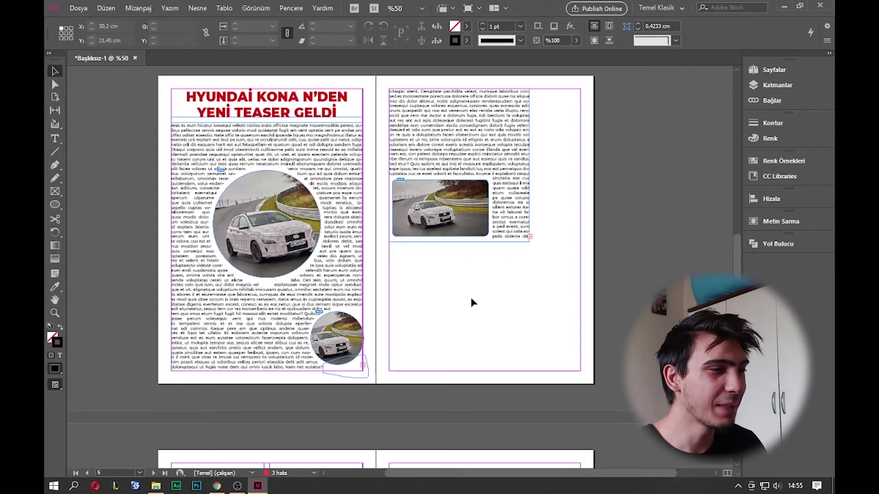
# Step: Draw a rectangular picture frame about 29.98 × 16.33 cm from page 6's second column across to page 7's outer margin
pyautogui.scroll(-1, 471, 298)
pyautogui.moveTo(432, 373); pyautogui.dragTo(421, 239)
pyautogui.scroll(1, 432, 284)
pyautogui.moveTo(484, 287); pyautogui.dragTo(473, 345)
pyautogui.scroll(2, 426, 260)
pyautogui.scroll(-1, 473, 343)
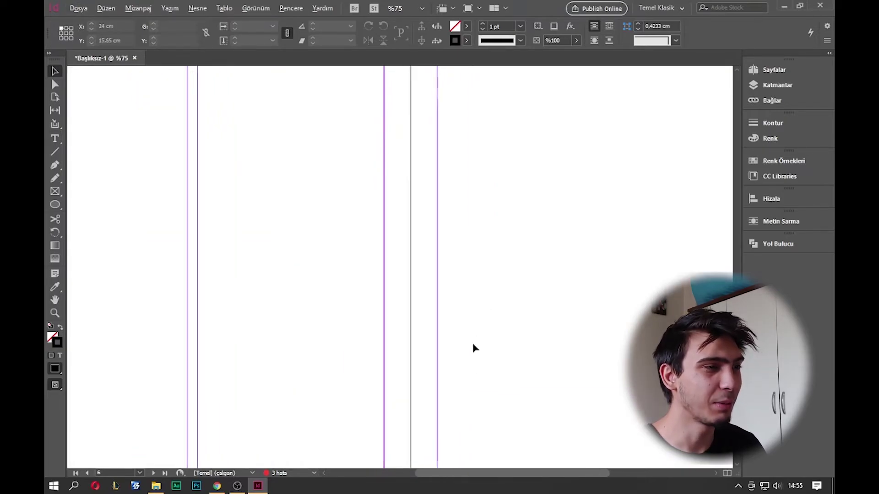
pyautogui.scroll(2, 473, 342)
pyautogui.scroll(-1, 455, 337)
pyautogui.click(55, 192)
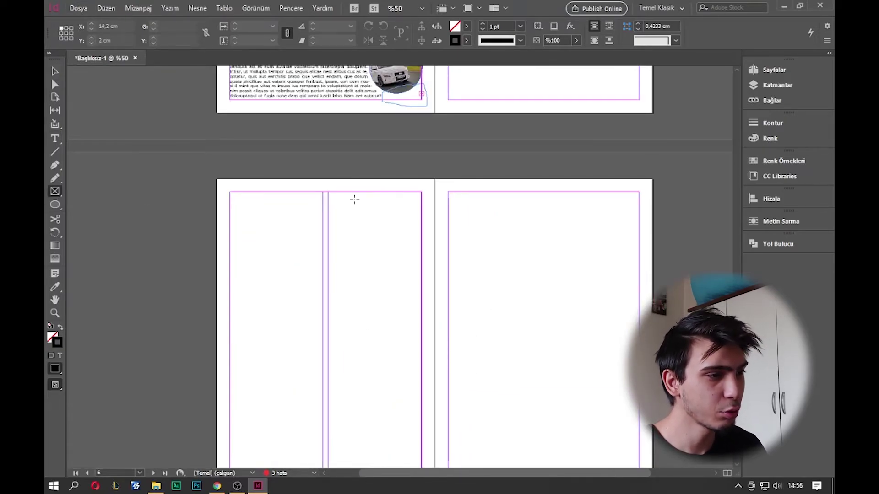
pyautogui.moveTo(328, 192)
pyautogui.mouseDown()
pyautogui.moveTo(382, 239)
pyautogui.moveTo(638, 362)
pyautogui.mouseUp()
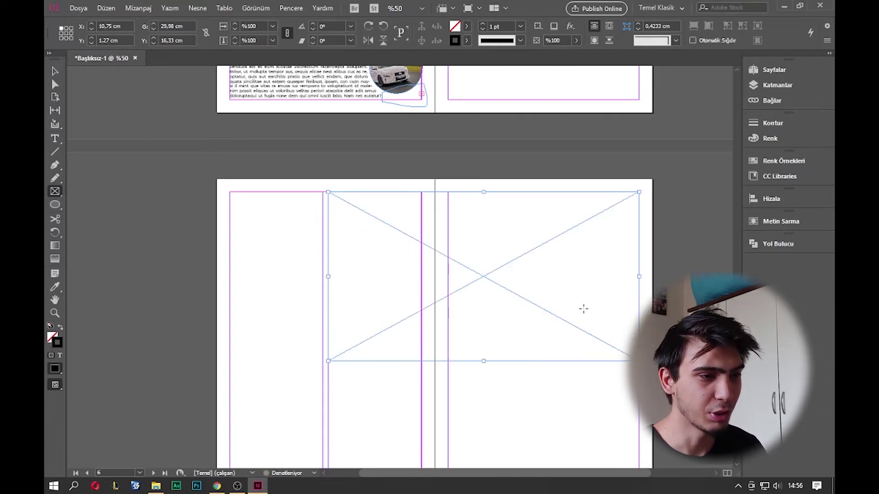
# Step: Place hyundai-kona-n-teaser-lari.jpg in the frame spanning pages 6 and 7 and fit the content proportionally
pyautogui.rightClick(549, 304)
pyautogui.click(449, 283)
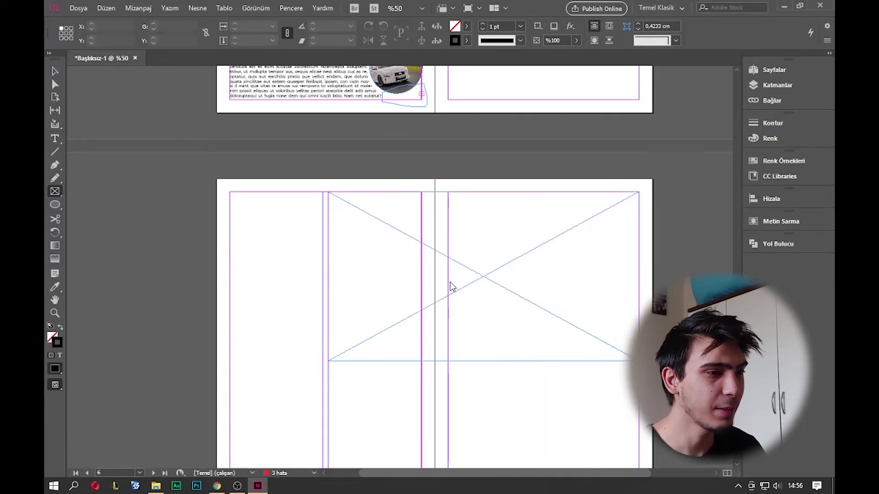
pyautogui.hotkey('ctrl', 'd')
pyautogui.doubleClick(419, 98)
pyautogui.click(458, 252)
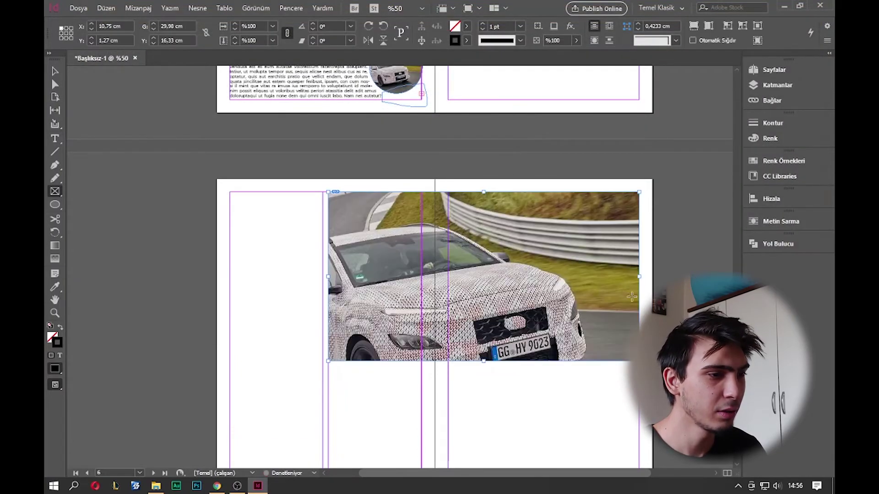
pyautogui.rightClick(504, 265)
pyautogui.moveTo(535, 298)
pyautogui.click(405, 305)
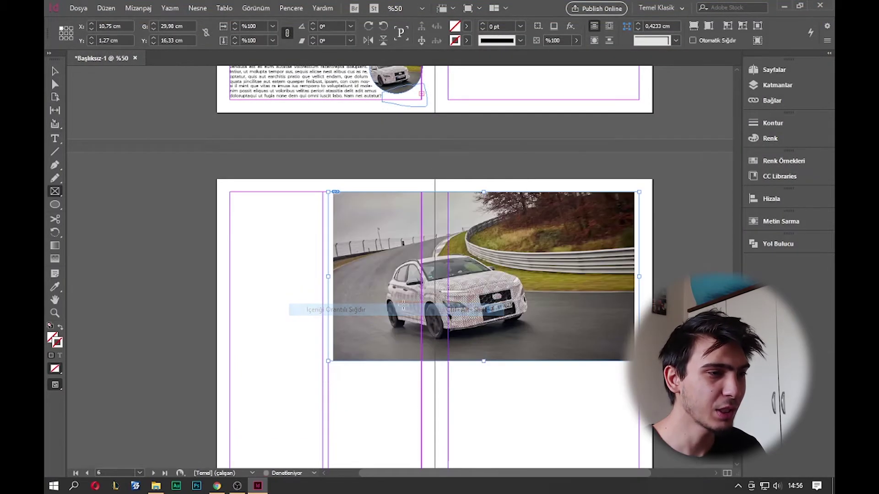
pyautogui.press('v')
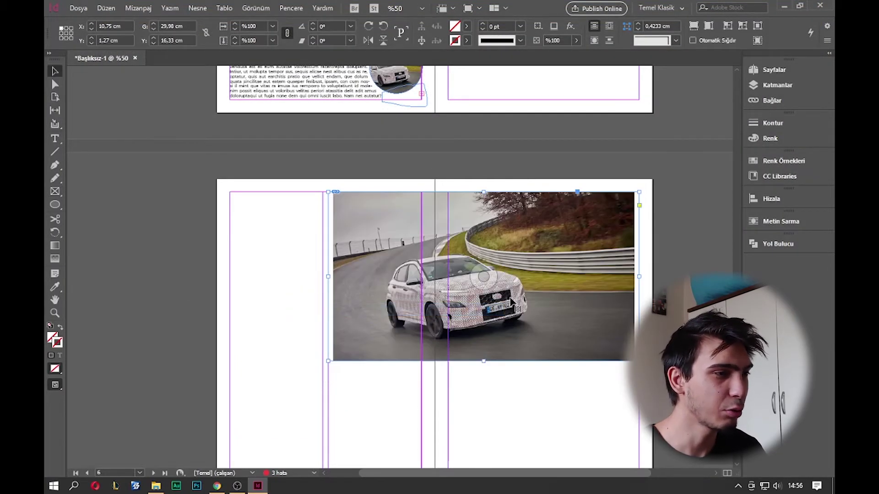
# Step: Fill the frame spanning pages 6 and 7 proportionally with its car photo
pyautogui.rightClick(560, 292)
pyautogui.moveTo(600, 298)
pyautogui.click(407, 302)
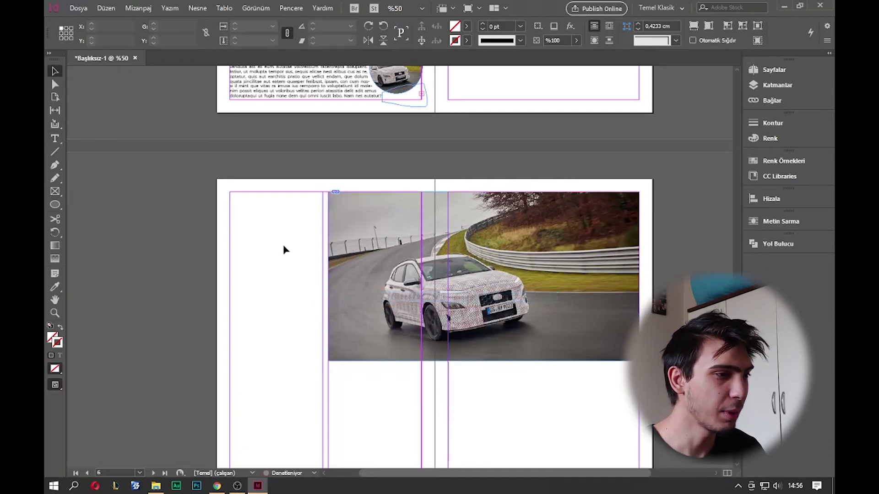
# Step: Draw a text frame about 8.98 × 15.73 cm in page 6's first column and apply the Başlık Ortak Kırmızı paragraph style
pyautogui.press('t')
pyautogui.moveTo(229, 192); pyautogui.dragTo(322, 354)
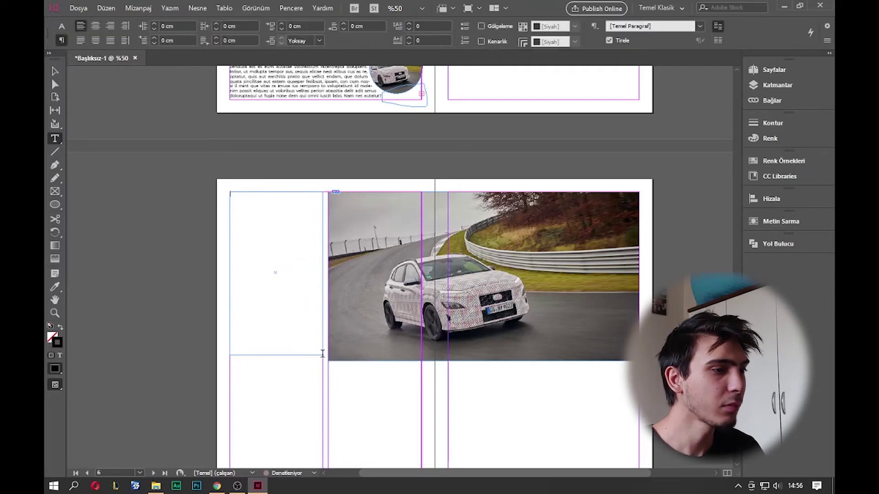
pyautogui.hotkey('ctrl', 'a')
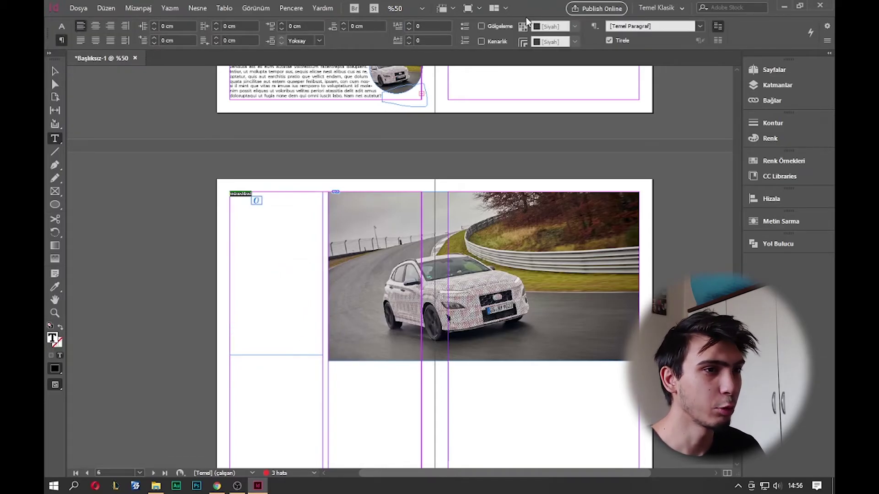
pyautogui.click(648, 28)
pyautogui.click(641, 72)
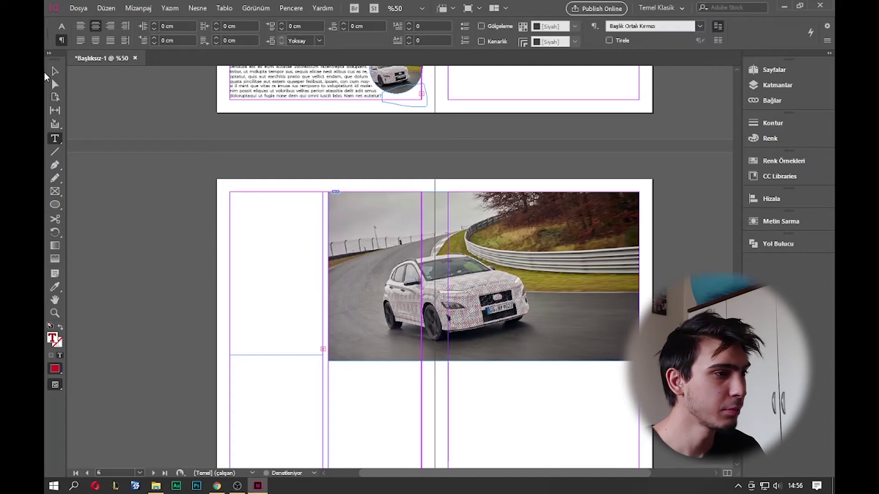
# Step: Enter the sample heading lines VS, S, DS and SAD in page 6's new text frame
pyautogui.click(57, 71)
pyautogui.doubleClick(275, 249)
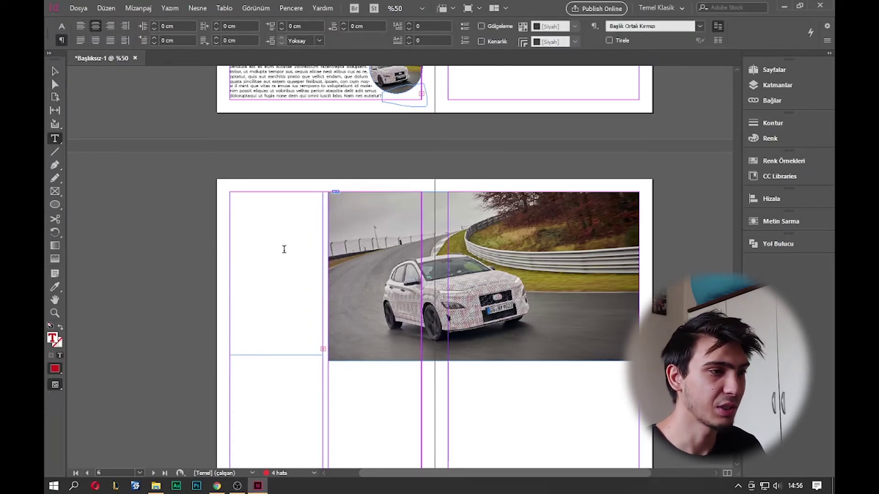
pyautogui.write('SAD')
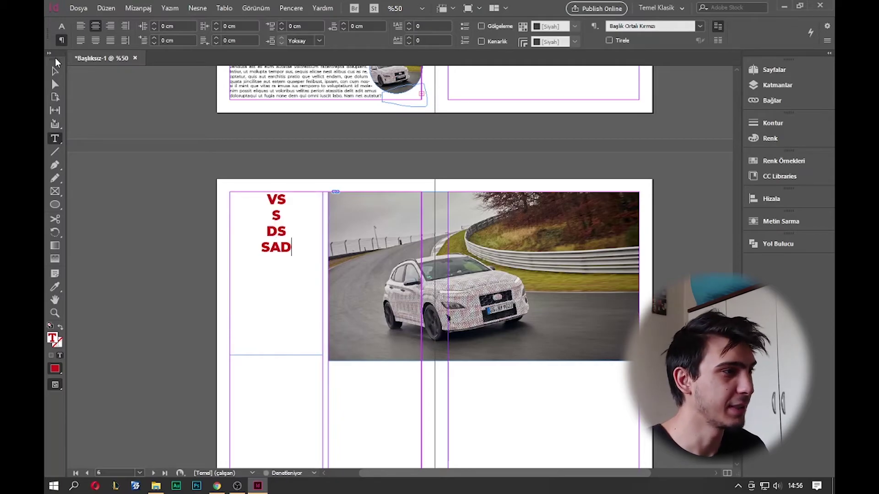
pyautogui.click(54, 72)
pyautogui.click(321, 140)
pyautogui.moveTo(442, 324); pyautogui.dragTo(397, 251)
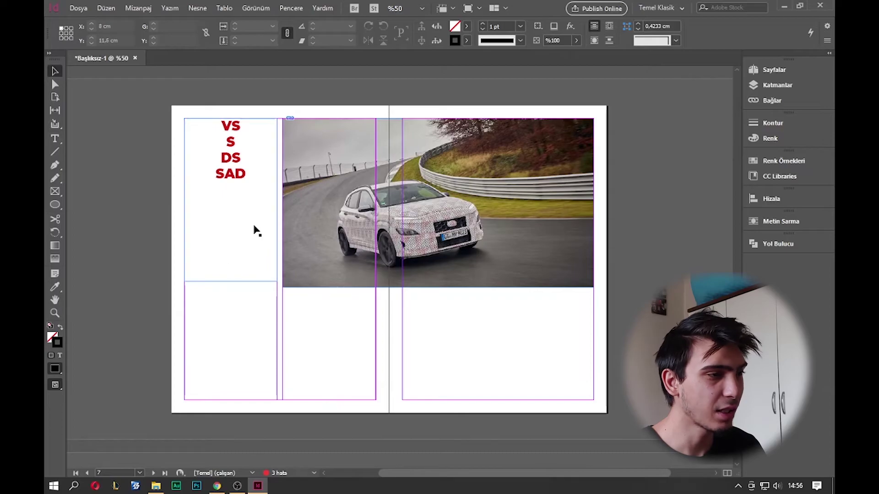
# Step: Draw a circular picture frame about 6.35 cm in diameter below the red heading on page 6
pyautogui.click(55, 191)
pyautogui.click(92, 201)
pyautogui.moveTo(216, 200)
pyautogui.mouseDown()
pyautogui.moveTo(282, 266)
pyautogui.moveTo(239, 242)
pyautogui.mouseUp()
pyautogui.press('v')
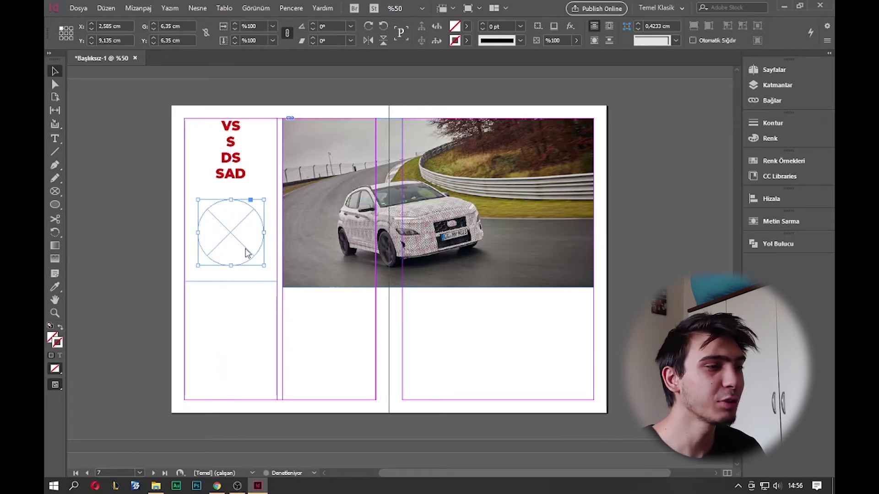
# Step: Place the Hyundai Kona N photo in the circular frame, filling it proportionally, and shift the image so the whole car fits inside
pyautogui.hotkey('ctrl', 'd')
pyautogui.doubleClick(419, 98)
pyautogui.rightClick(226, 238)
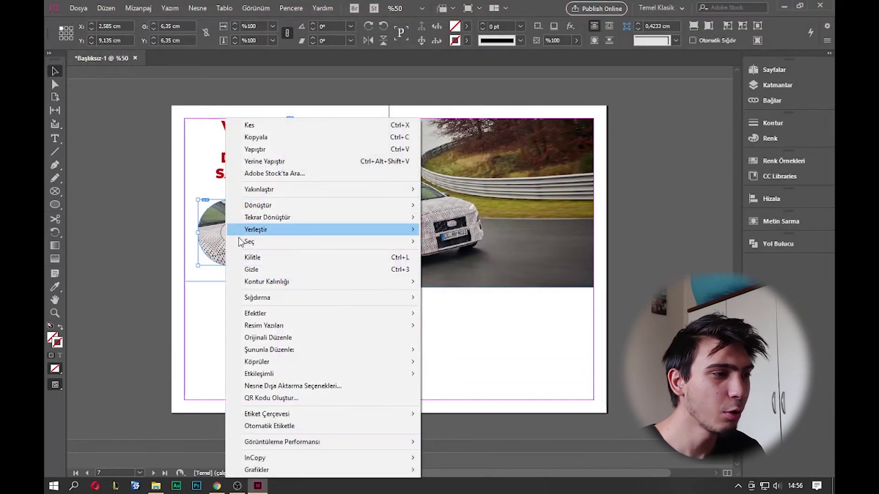
pyautogui.moveTo(267, 297)
pyautogui.click(446, 299)
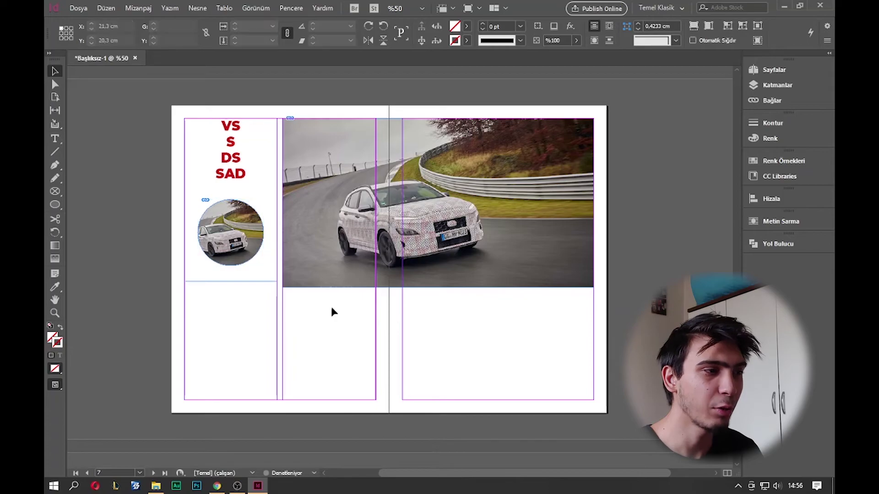
pyautogui.doubleClick(245, 232)
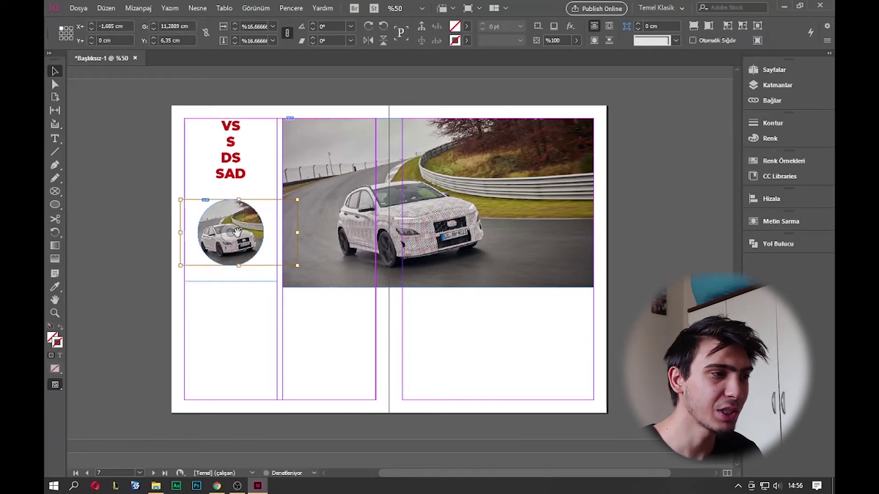
pyautogui.click(430, 339)
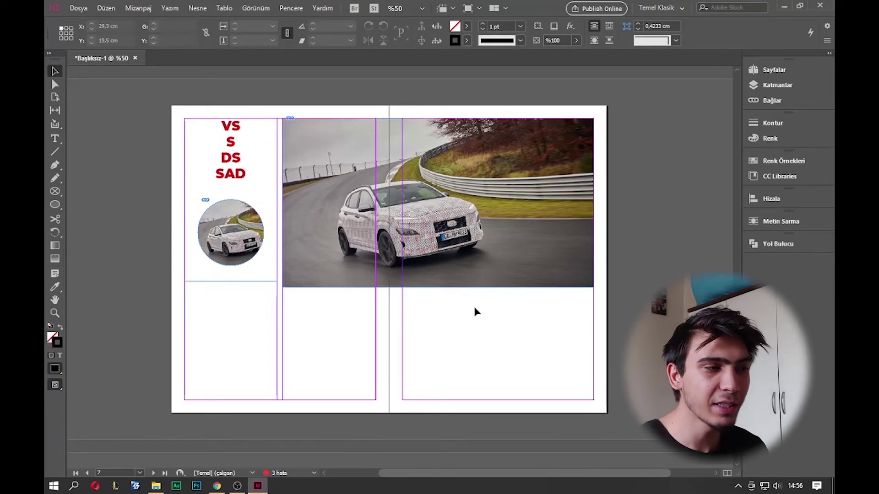
# Step: Check the layout of pages 6 and 7 in preview mode and with frame edges shown
pyautogui.press('w')
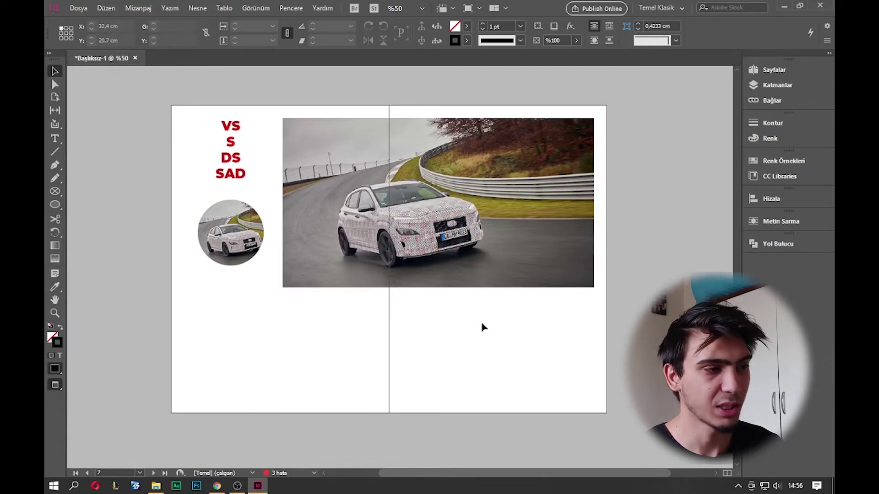
pyautogui.press('w')
pyautogui.press('w')
pyautogui.press('w')
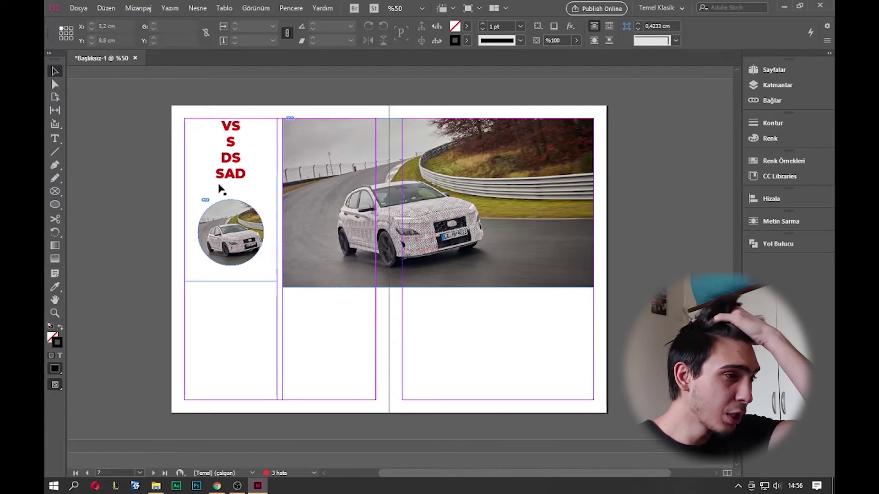
# Step: Shrink the height of page 6's heading text frame to fit its text
pyautogui.click(250, 275)
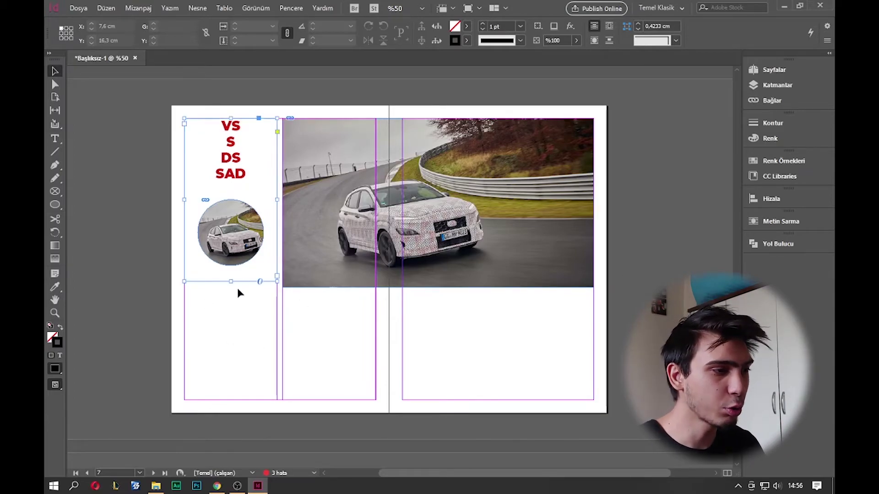
pyautogui.doubleClick(232, 278)
pyautogui.press('Escape')
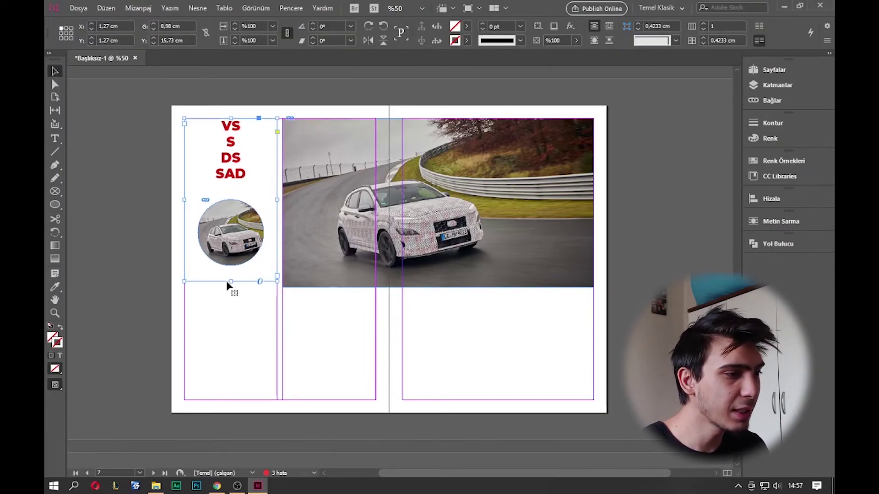
pyautogui.doubleClick(231, 281)
pyautogui.moveTo(182, 300); pyautogui.dragTo(609, 401)
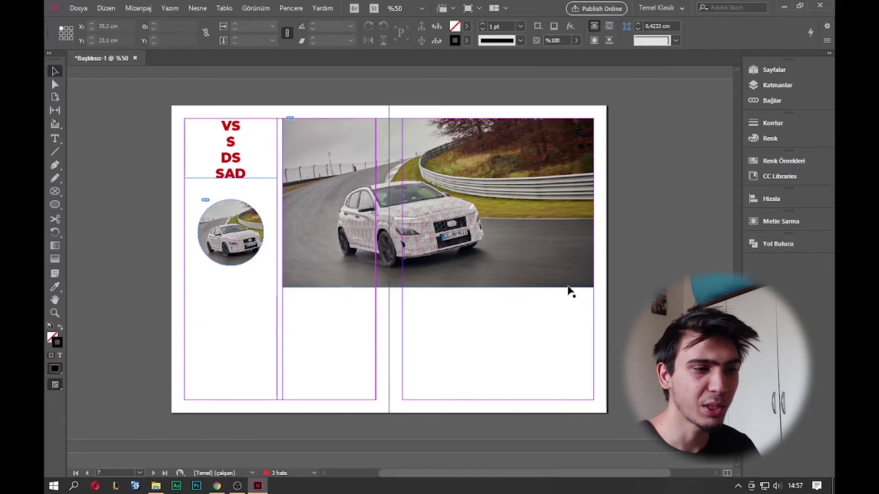
# Step: Open the finished TEKNOTO MEDYA magazine document from the desktop files and show its cover in preview mode
pyautogui.press('super+d')
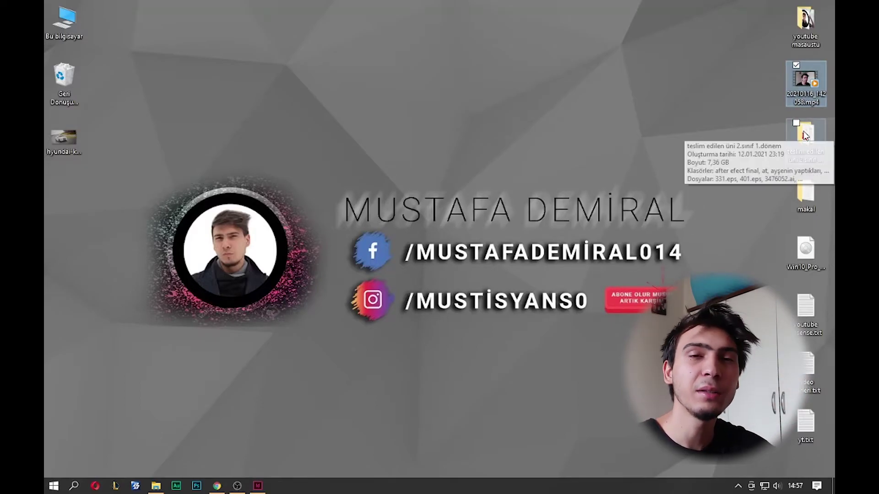
pyautogui.press('super+d')
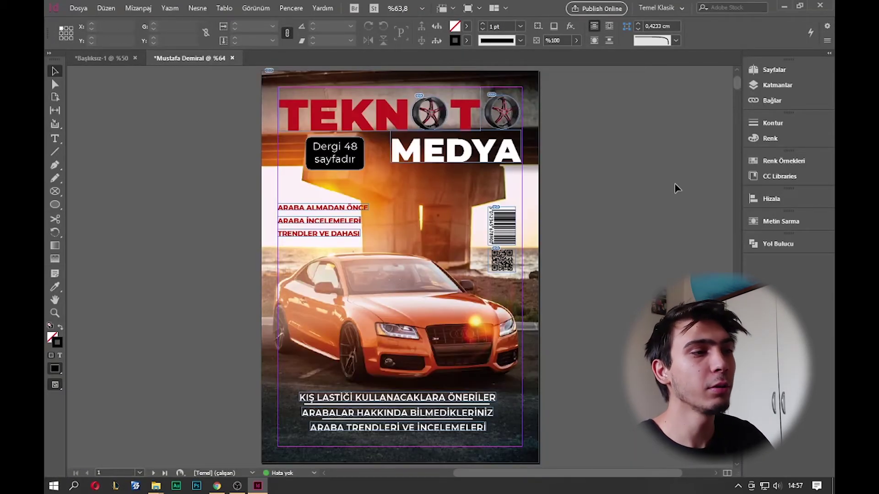
pyautogui.press('w')
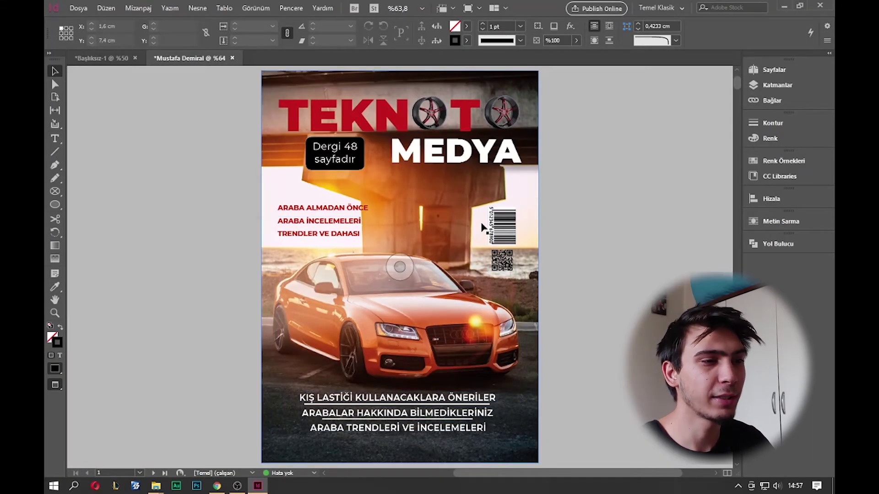
# Step: Examine the magazine's opening spreads through pages 6 and 7, checking that spread's layout with frame edges shown and in preview mode
pyautogui.scroll(-10, 512, 229)
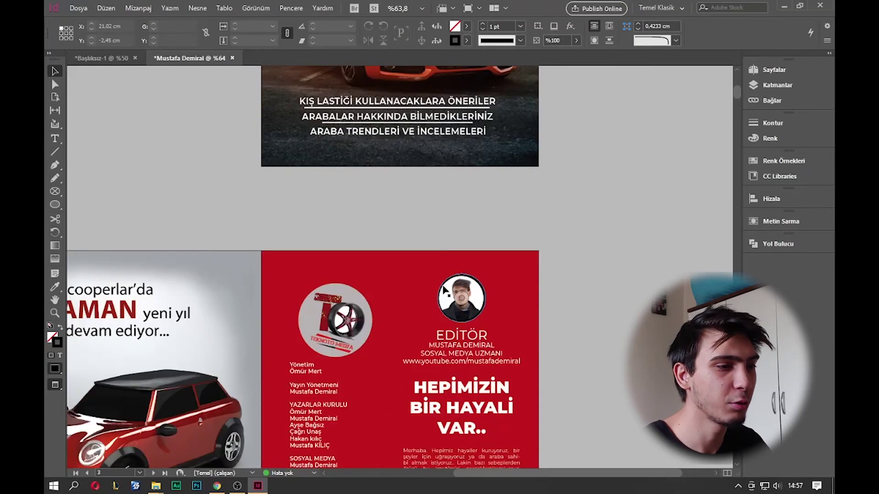
pyautogui.scroll(-5, 442, 286)
pyautogui.moveTo(362, 345); pyautogui.dragTo(496, 301)
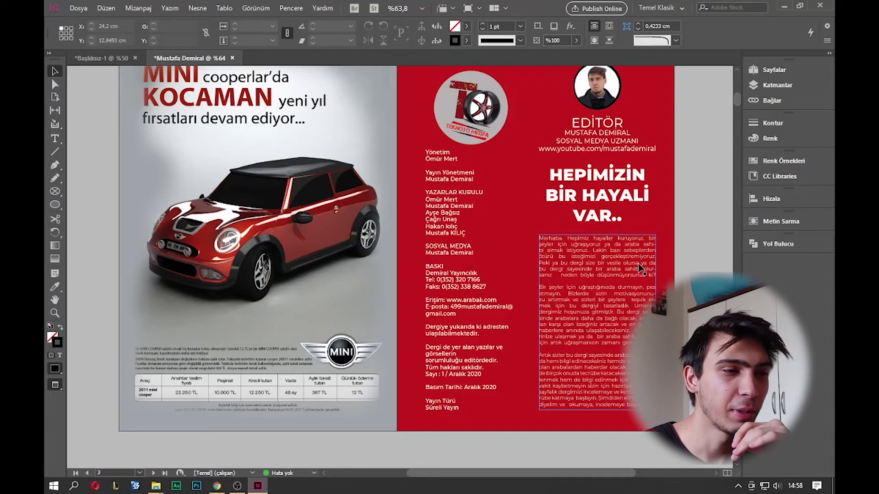
pyautogui.scroll(-8, 641, 268)
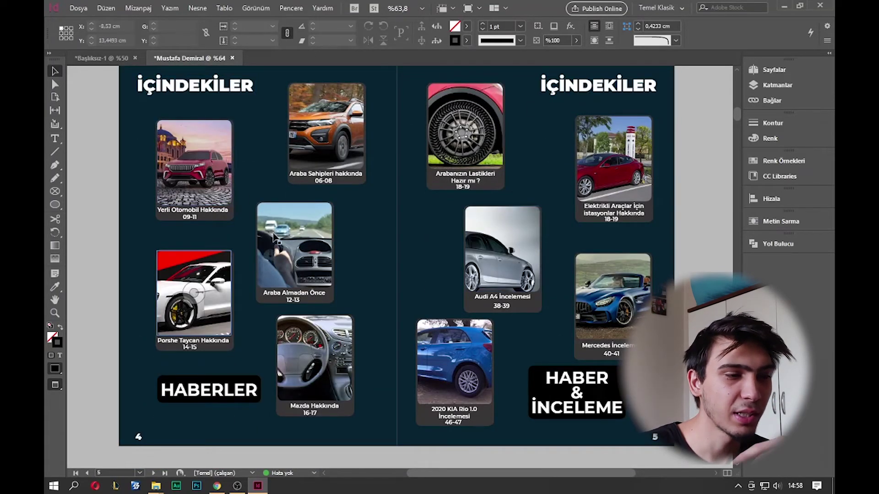
pyautogui.scroll(-10, 275, 237)
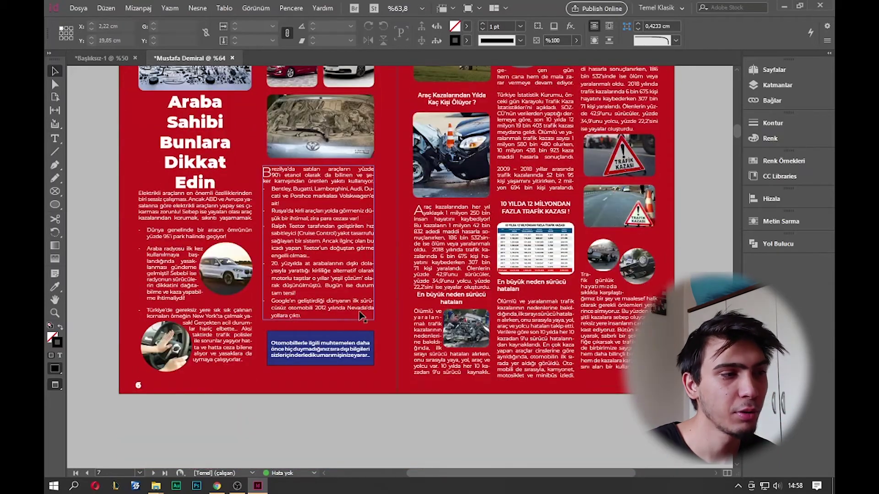
pyautogui.scroll(3, 362, 315)
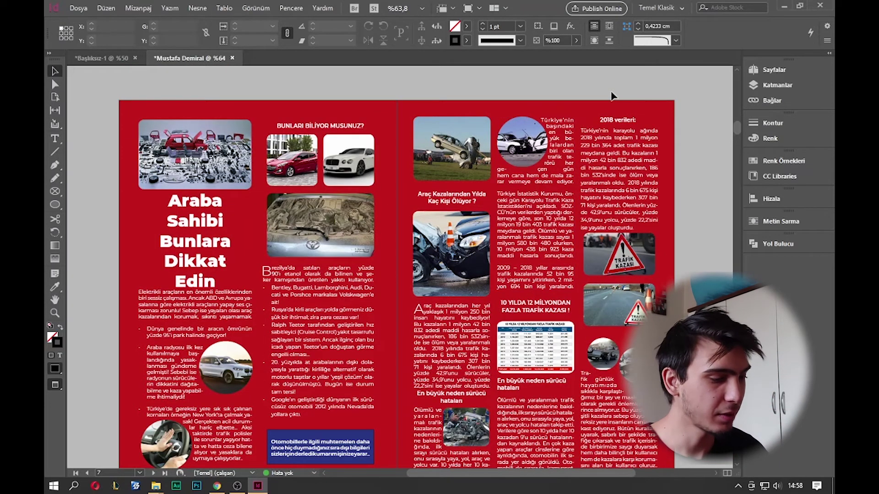
pyautogui.press('w')
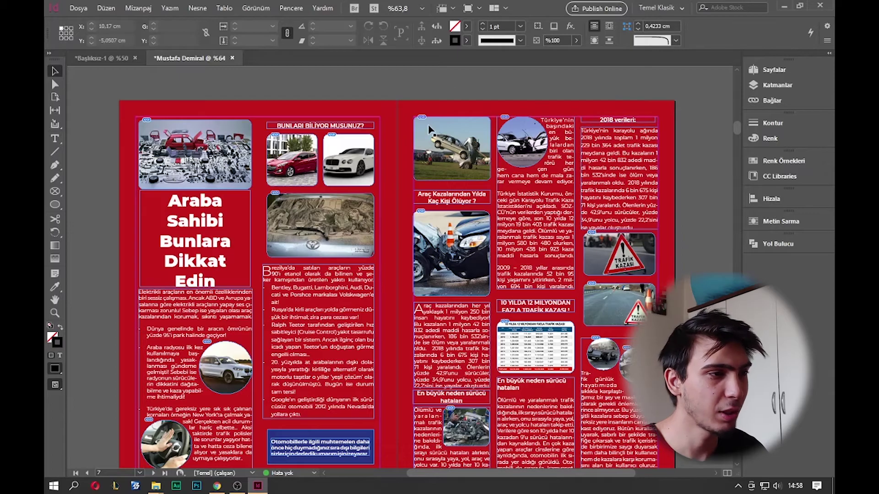
pyautogui.press('w')
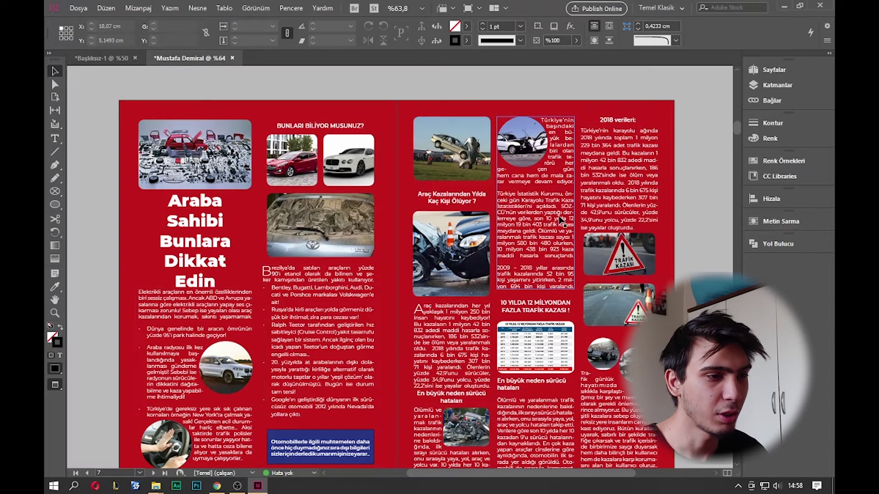
# Step: Examine the article and advertisement spreads from page 8 to page 43 for photo shapes, column layouts and text wrap
pyautogui.scroll(-15, 559, 215)
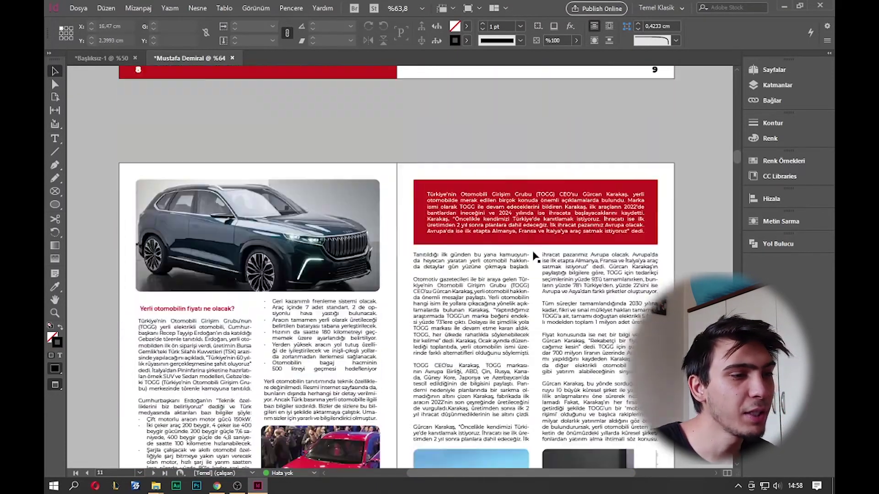
pyautogui.scroll(-15, 533, 252)
pyautogui.scroll(-11, 524, 257)
pyautogui.scroll(6, 517, 270)
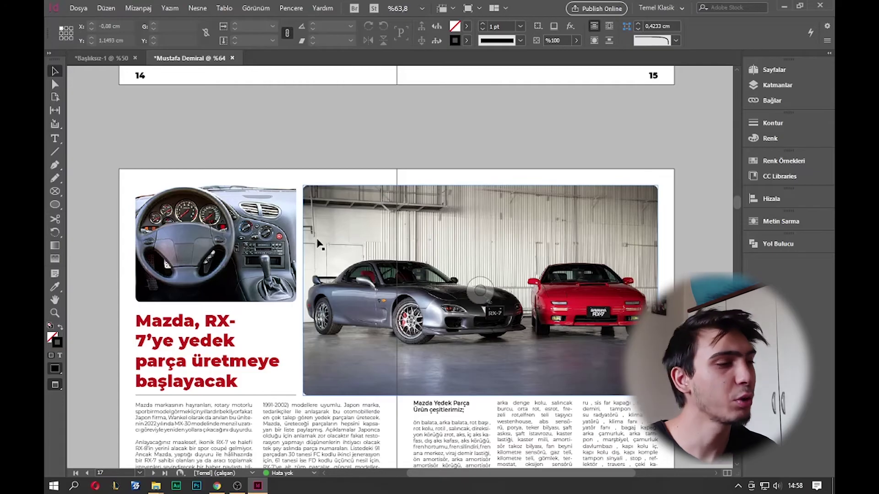
pyautogui.scroll(-6, 453, 344)
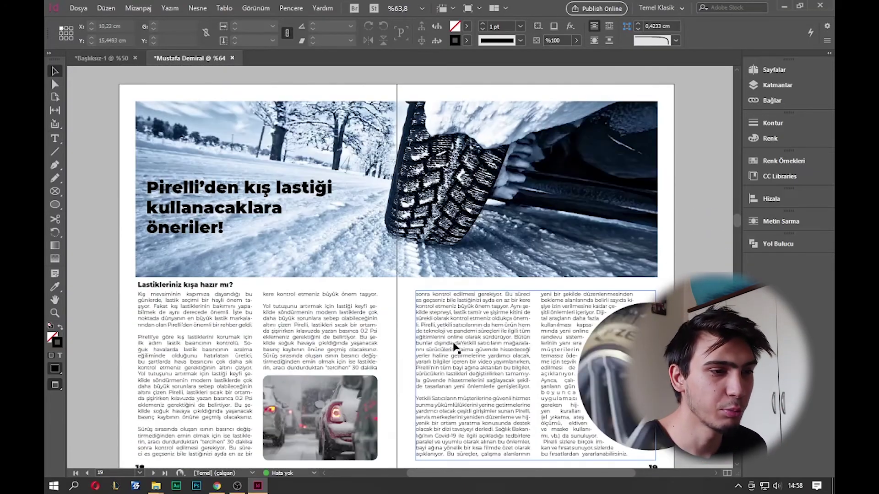
pyautogui.scroll(-2, 455, 348)
pyautogui.scroll(-8, 555, 320)
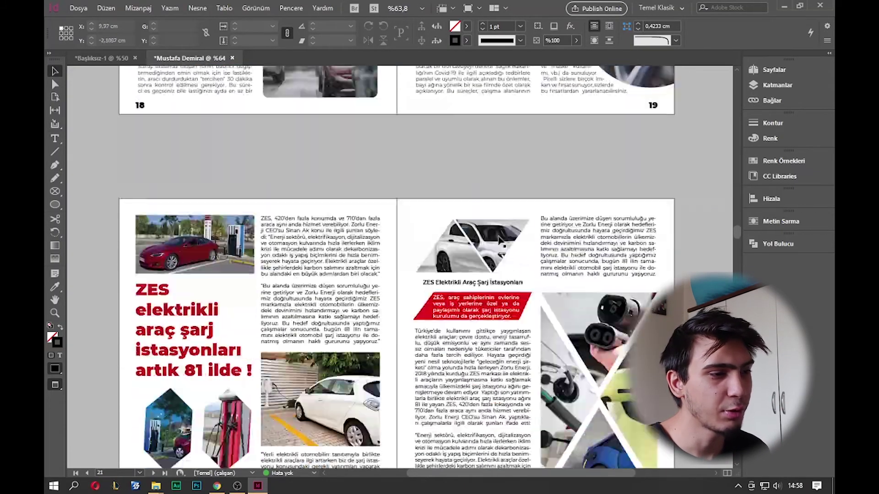
pyautogui.scroll(-5, 492, 235)
pyautogui.scroll(-4, 282, 300)
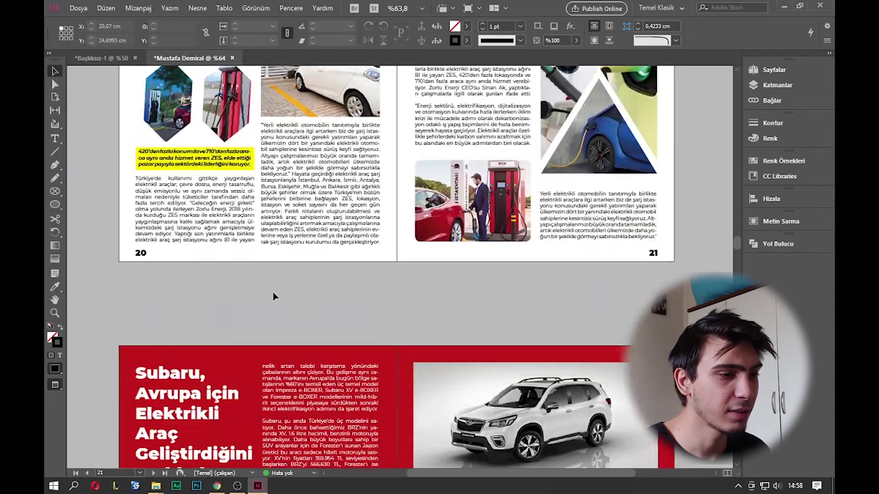
pyautogui.scroll(-20, 282, 300)
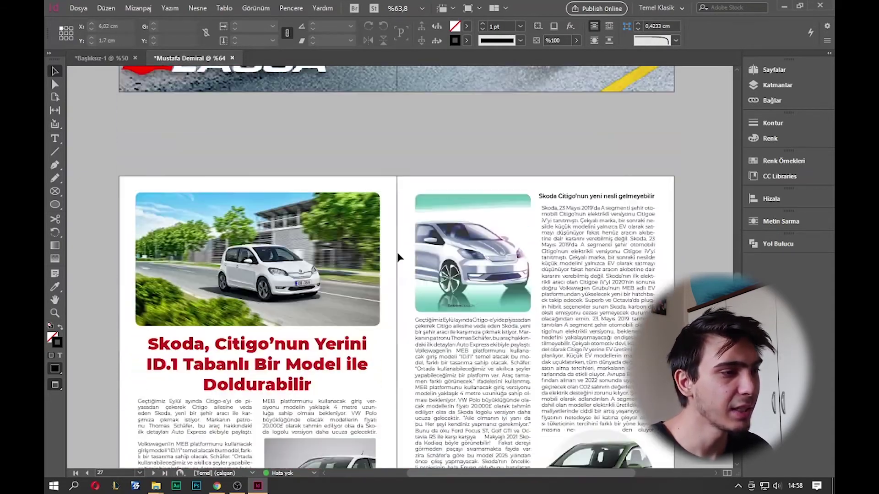
pyautogui.scroll(-15, 398, 258)
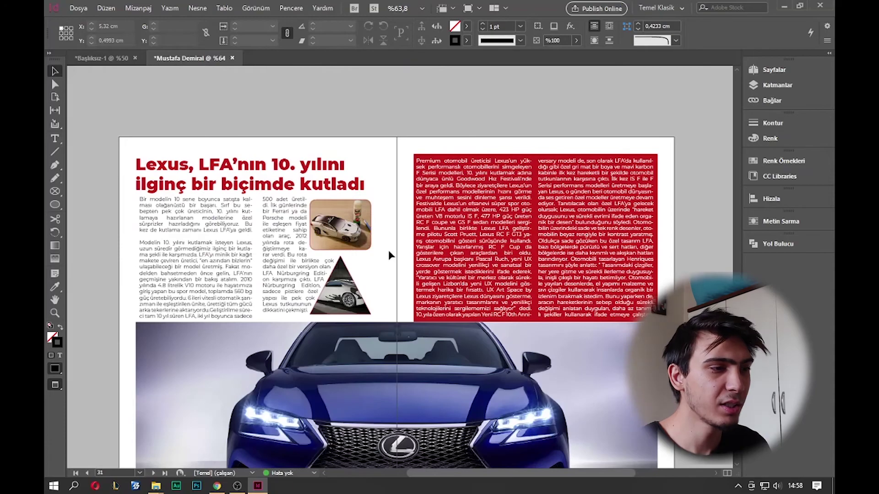
pyautogui.scroll(-8, 389, 255)
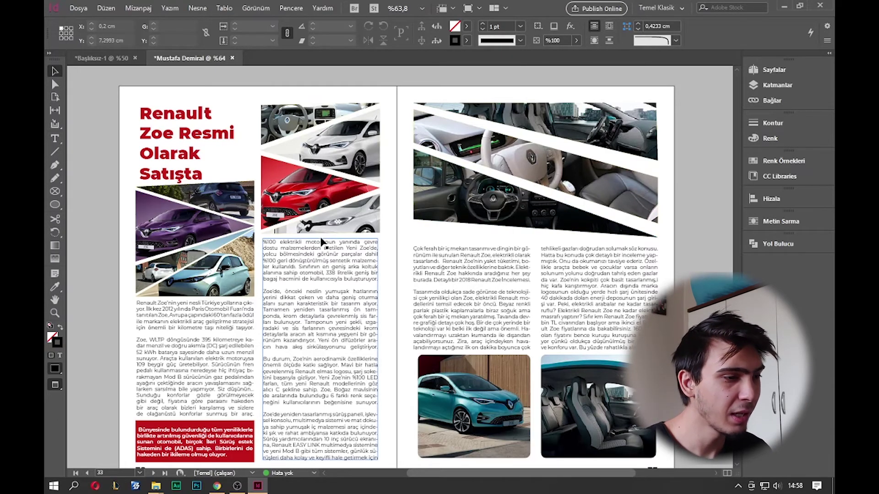
pyautogui.scroll(-15, 321, 243)
pyautogui.scroll(-16, 333, 215)
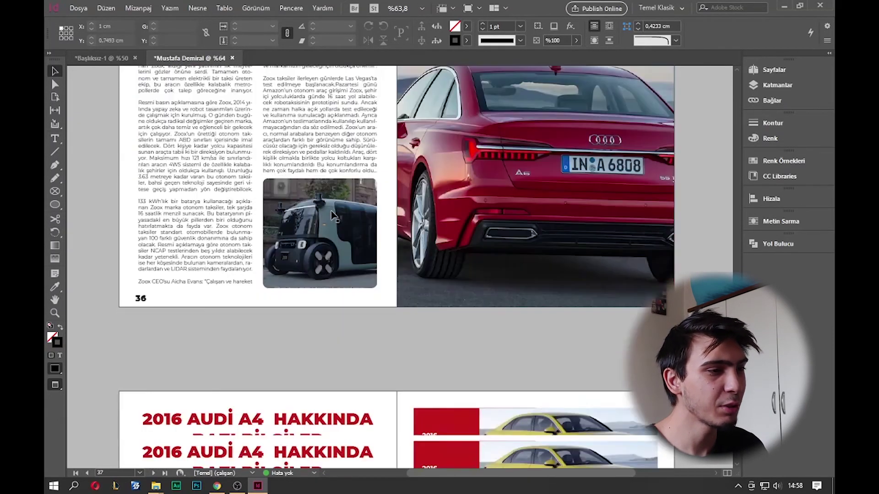
pyautogui.scroll(-8, 332, 223)
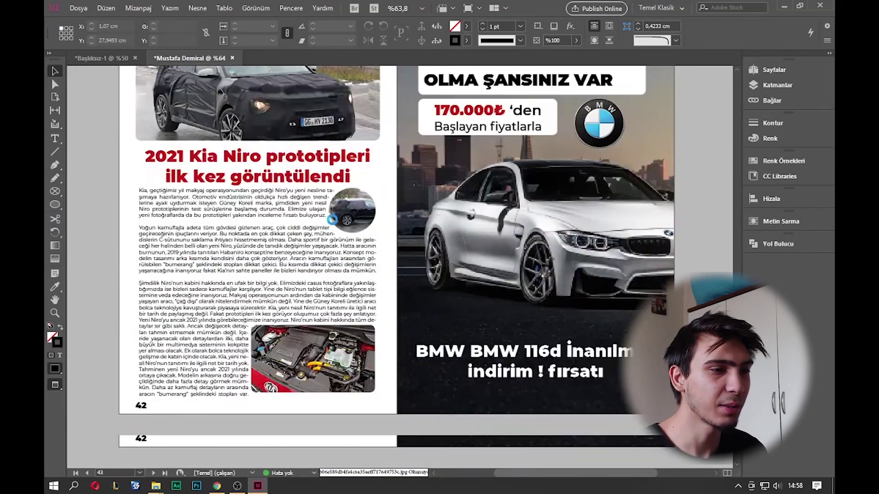